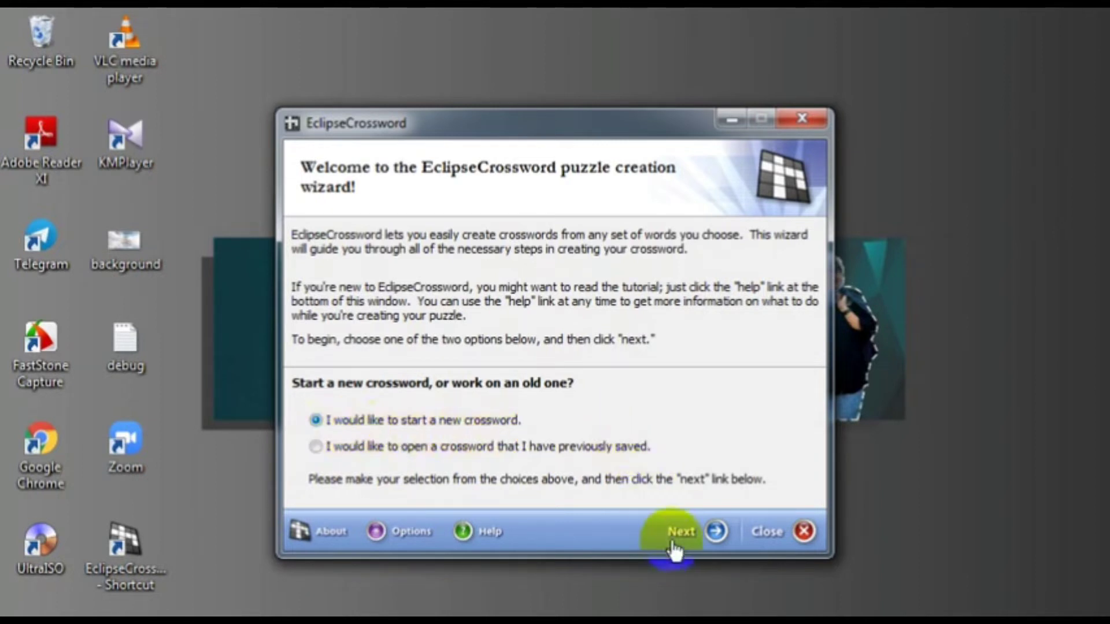
- Start a new crossword and choose to create its word list from scratch
{"action": "left_click", "coordinate": [689, 541]}
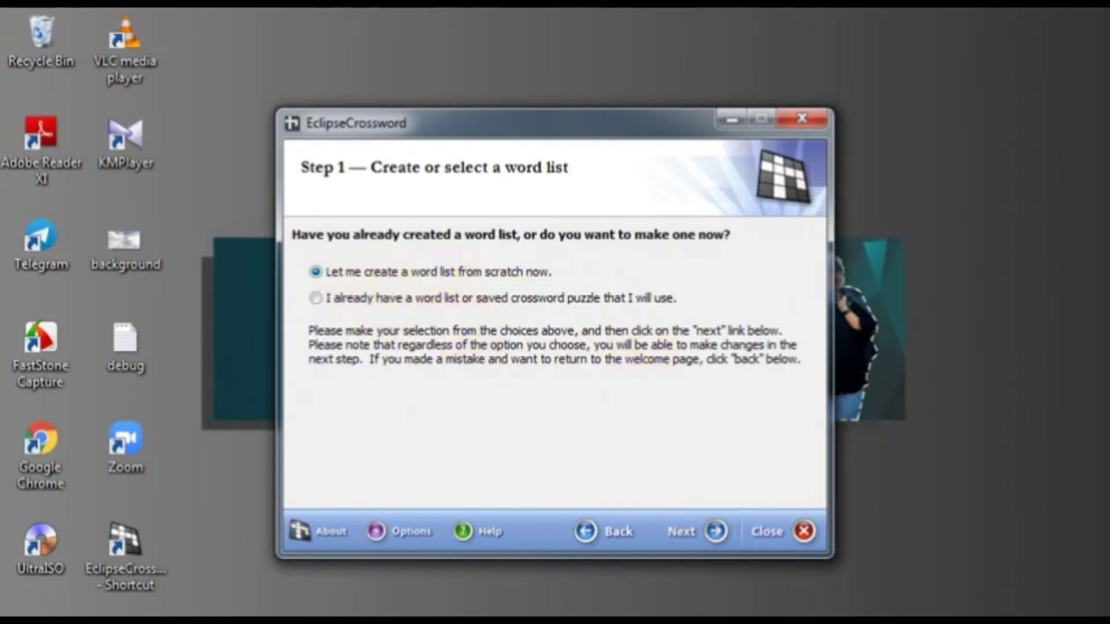
{"action": "left_click", "coordinate": [691, 543]}
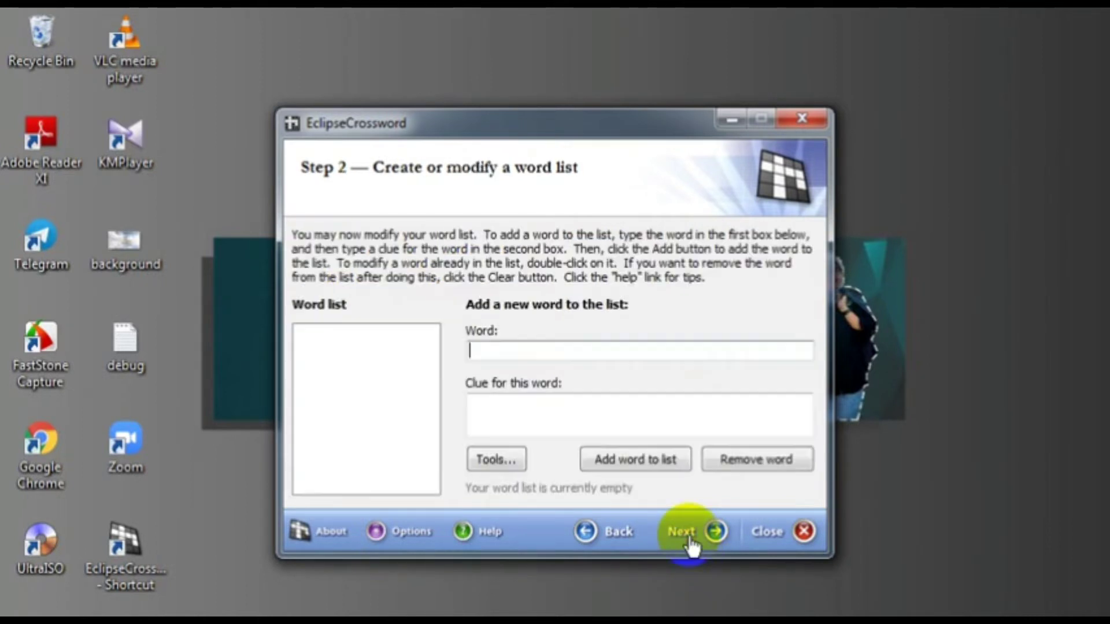
{"action": "left_click", "coordinate": [513, 348]}
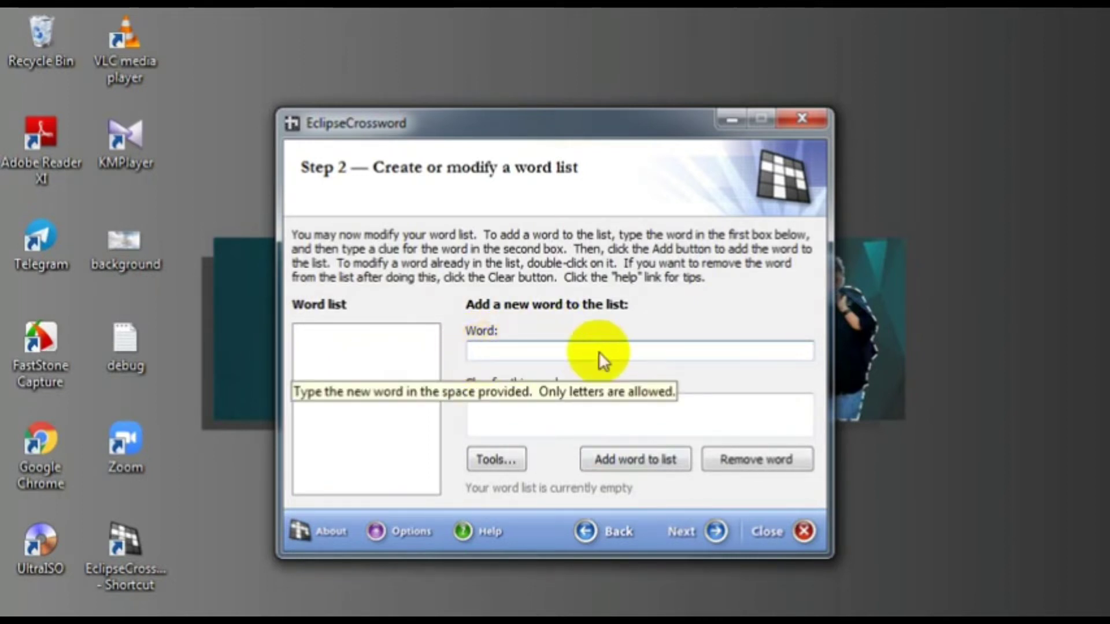
{"action": "left_click", "coordinate": [510, 405]}
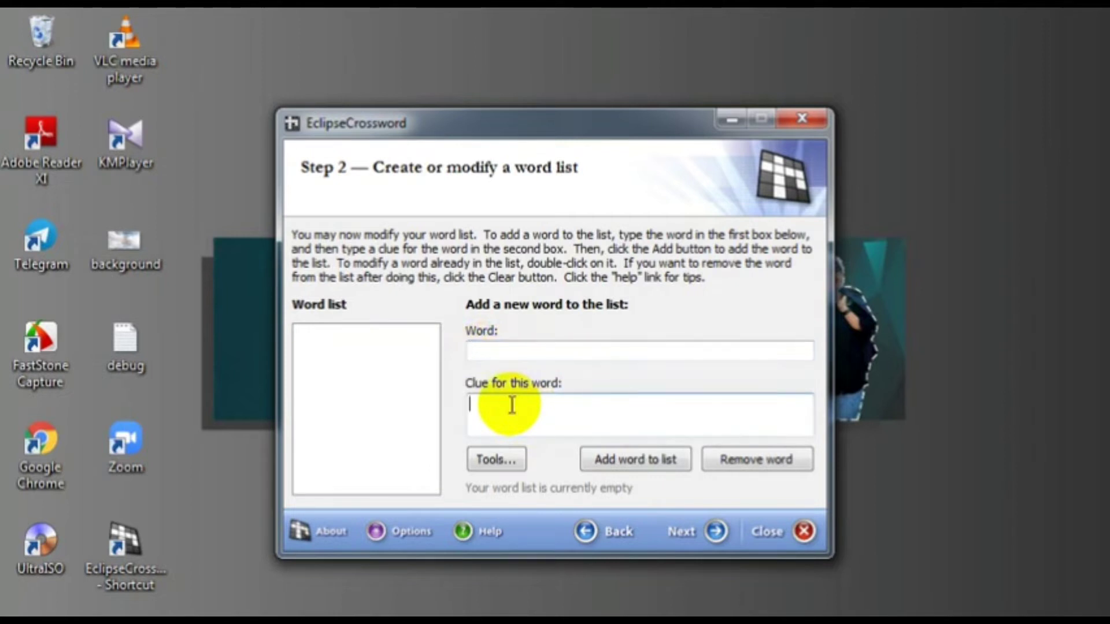
{"action": "left_click", "coordinate": [474, 349]}
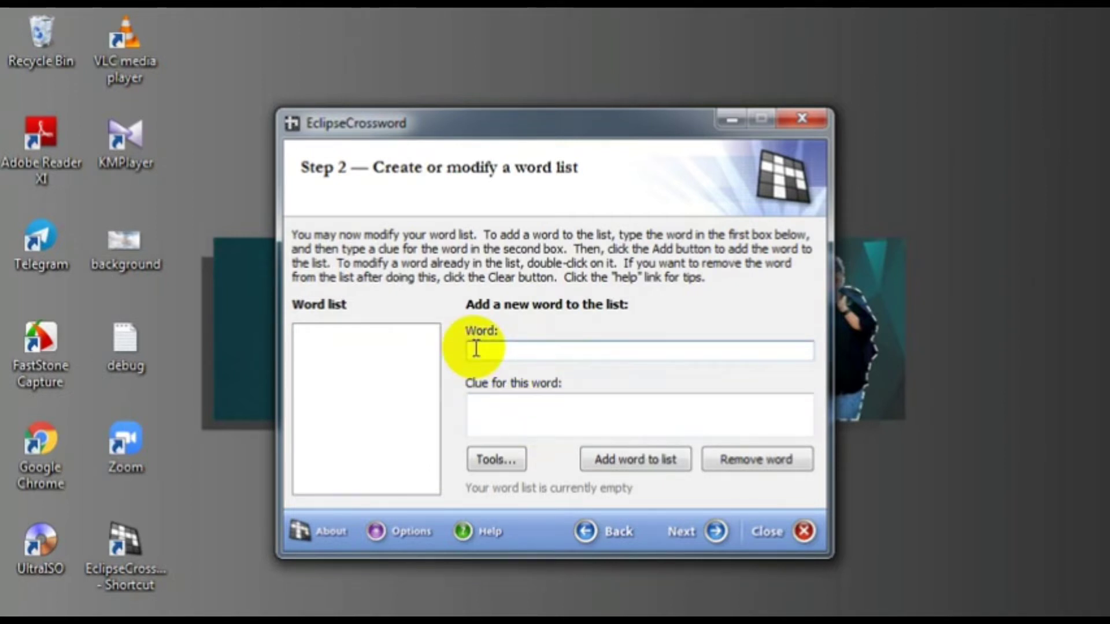
{"action": "left_click", "coordinate": [479, 406]}
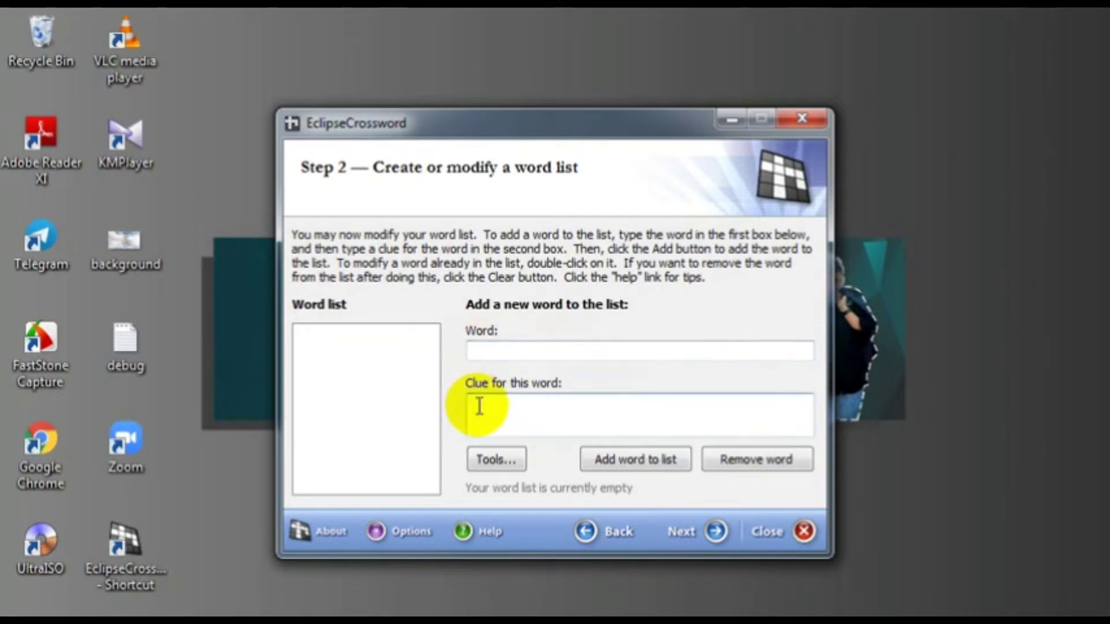
{"action": "left_click", "coordinate": [480, 346]}
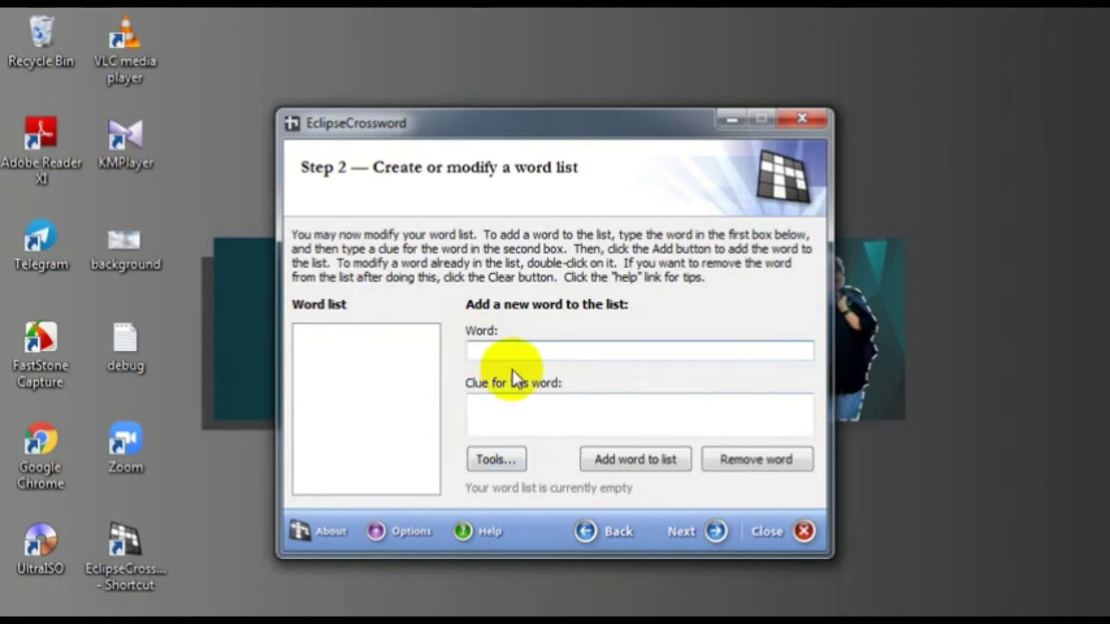
{"action": "left_click", "coordinate": [476, 348]}
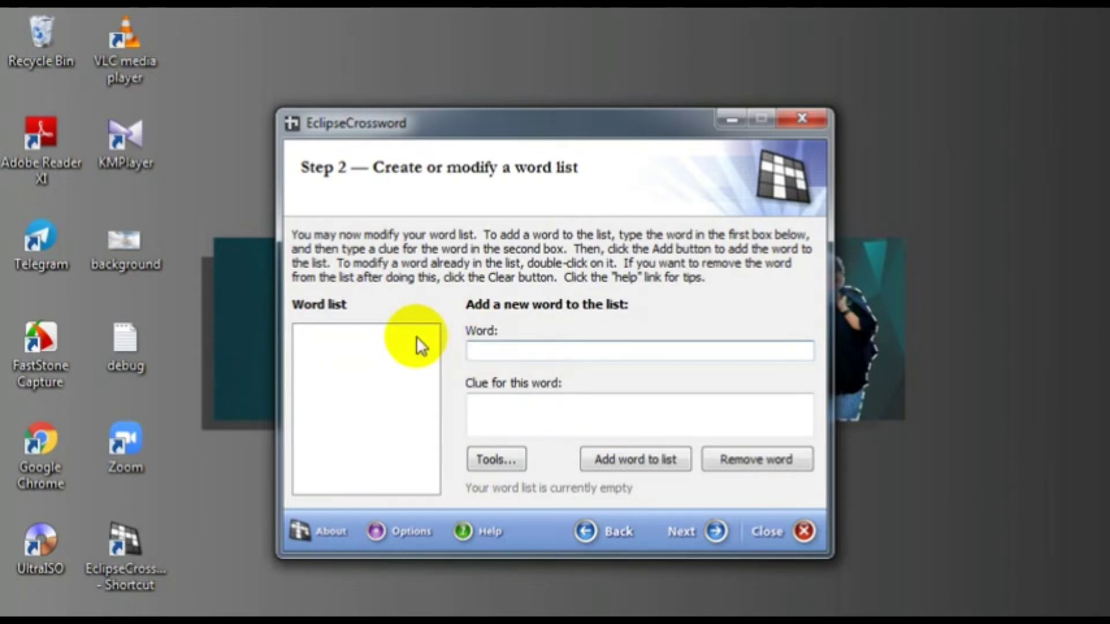
{"action": "key", "text": "Tab"}
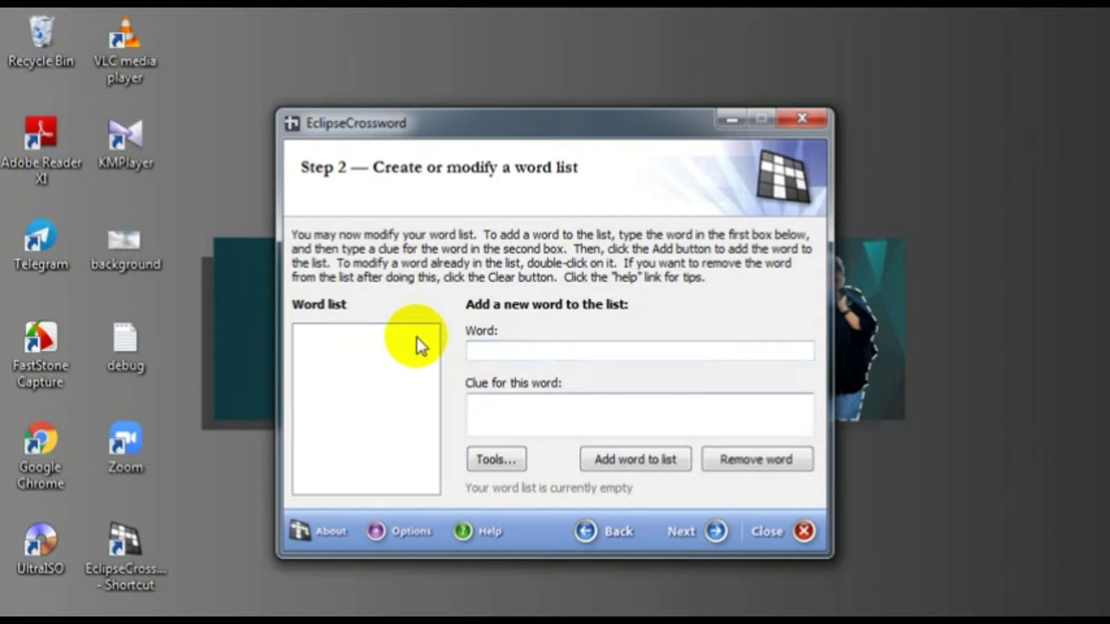
{"action": "type", "text": "A"}
{"action": "key", "text": "BackSpace"}
{"action": "left_click", "coordinate": [530, 351]}
{"action": "type", "text": "A.J."}
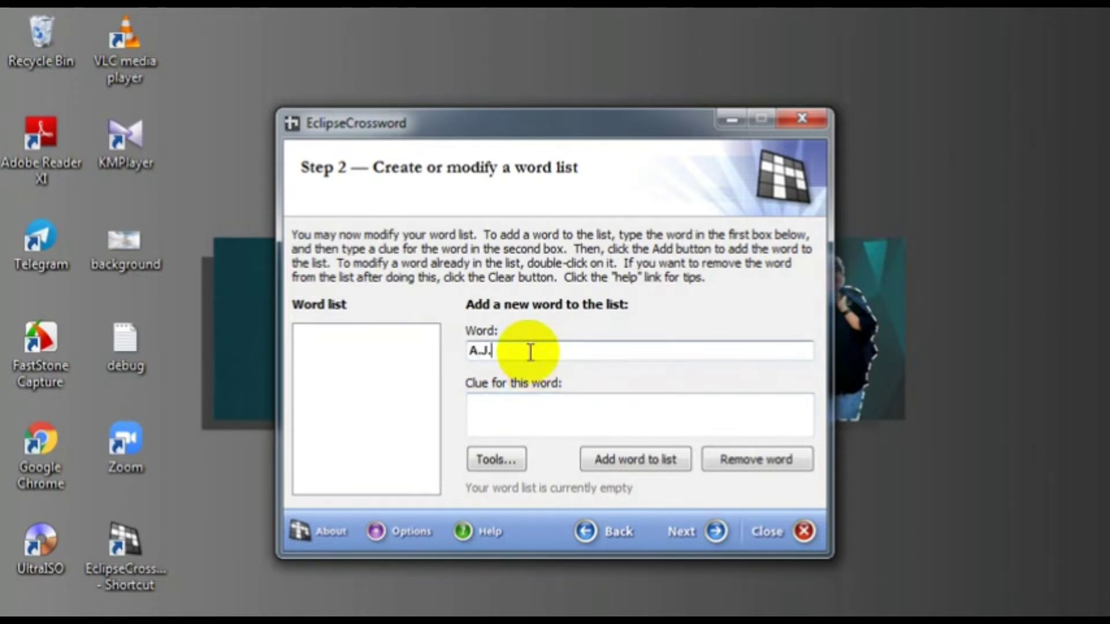
{"action": "type", "text": "HERBERSON"}
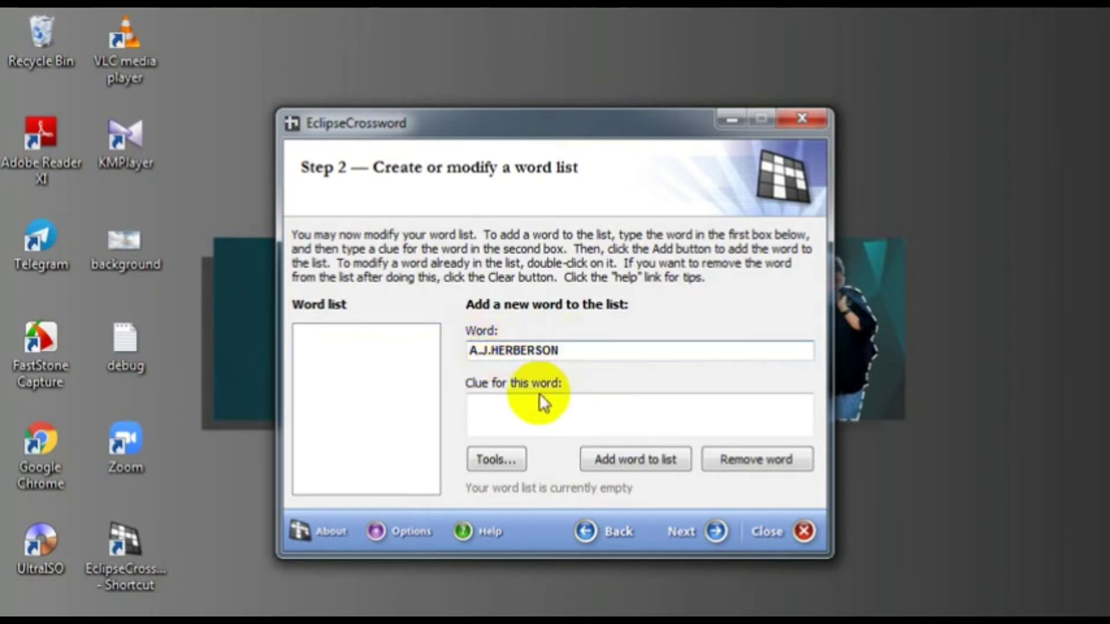
- Begin the word's clue with "Wilayah merupakan suatu kompleks tanah,air, udara, tumbuhan, hewan dan manusia"
{"action": "left_click", "coordinate": [522, 404]}
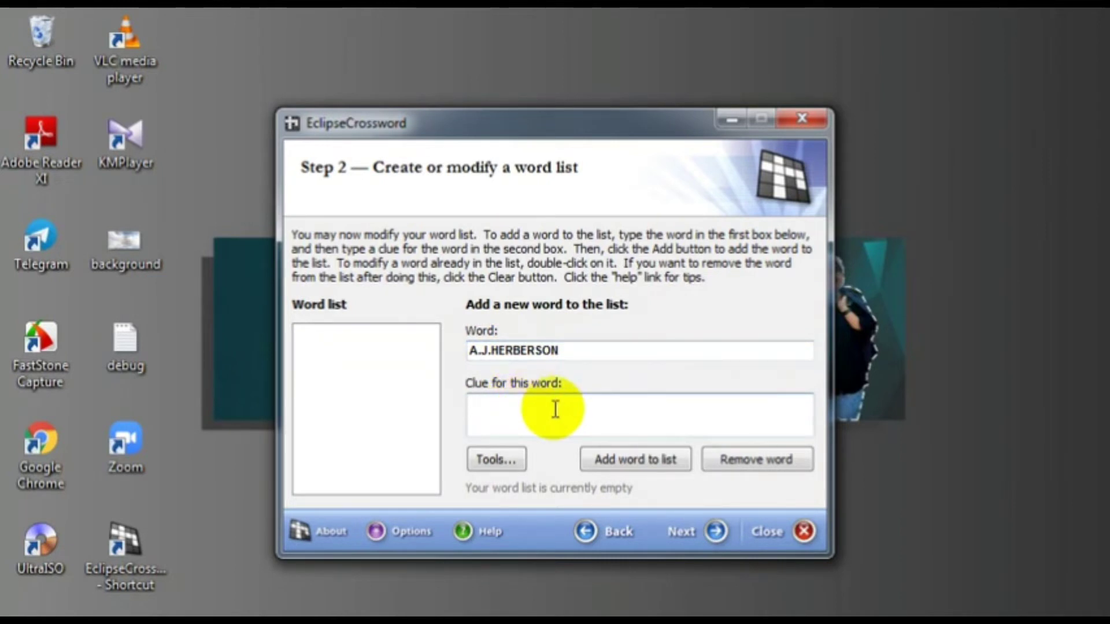
{"action": "type", "text": "Wily"}
{"action": "key", "text": "BackSpace"}
{"action": "type", "text": "ayah meru"}
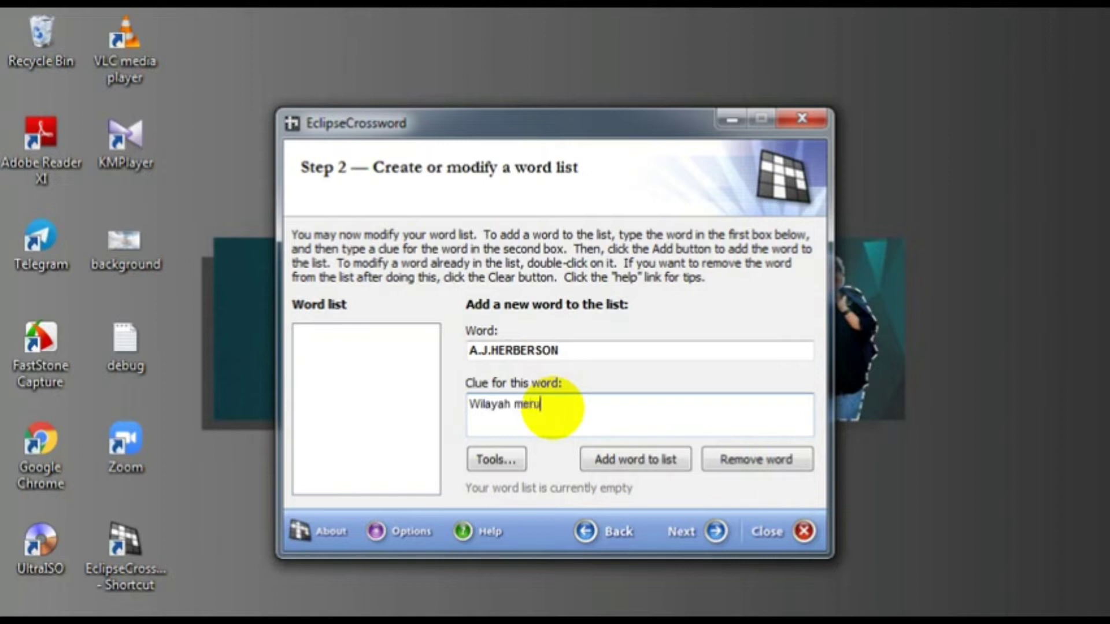
{"action": "type", "text": "pakan suatu k"}
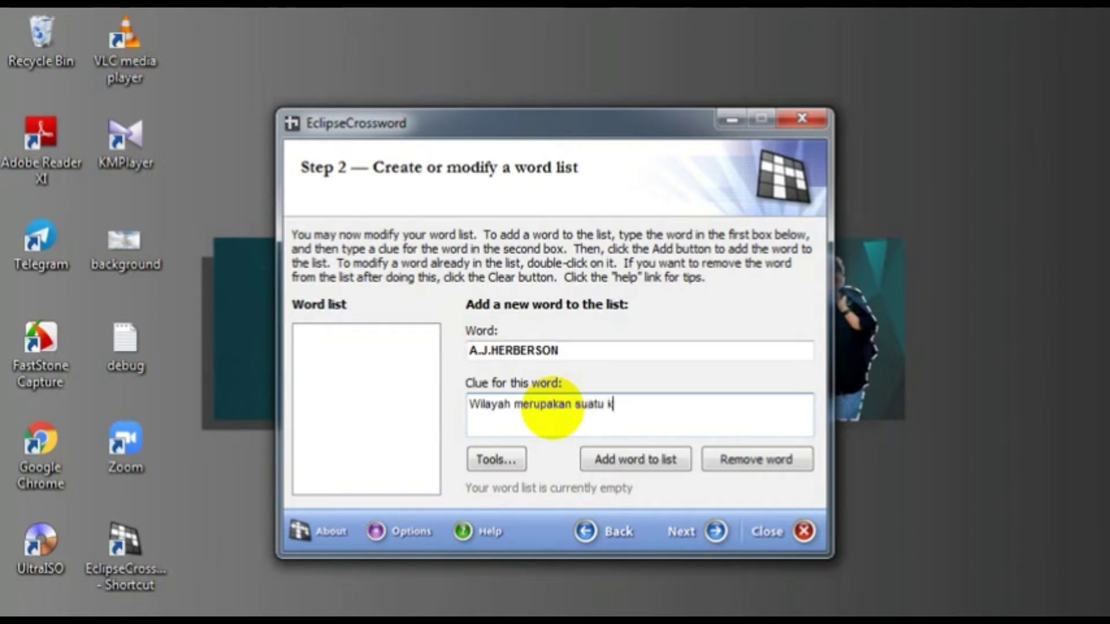
{"action": "type", "text": "ompleks "}
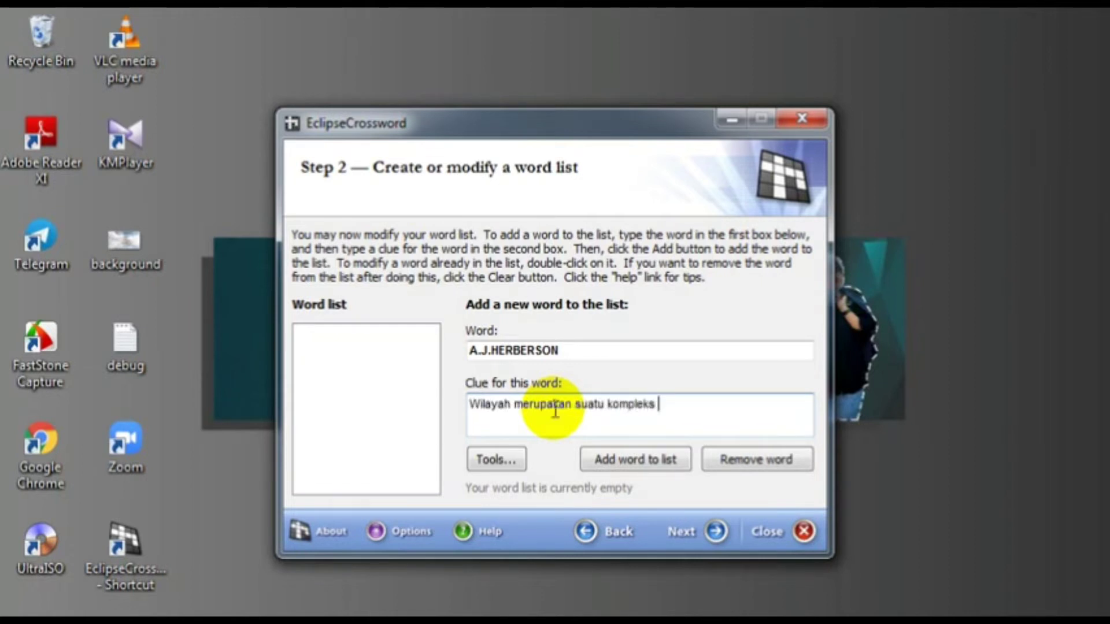
{"action": "type", "text": "tanah,air"}
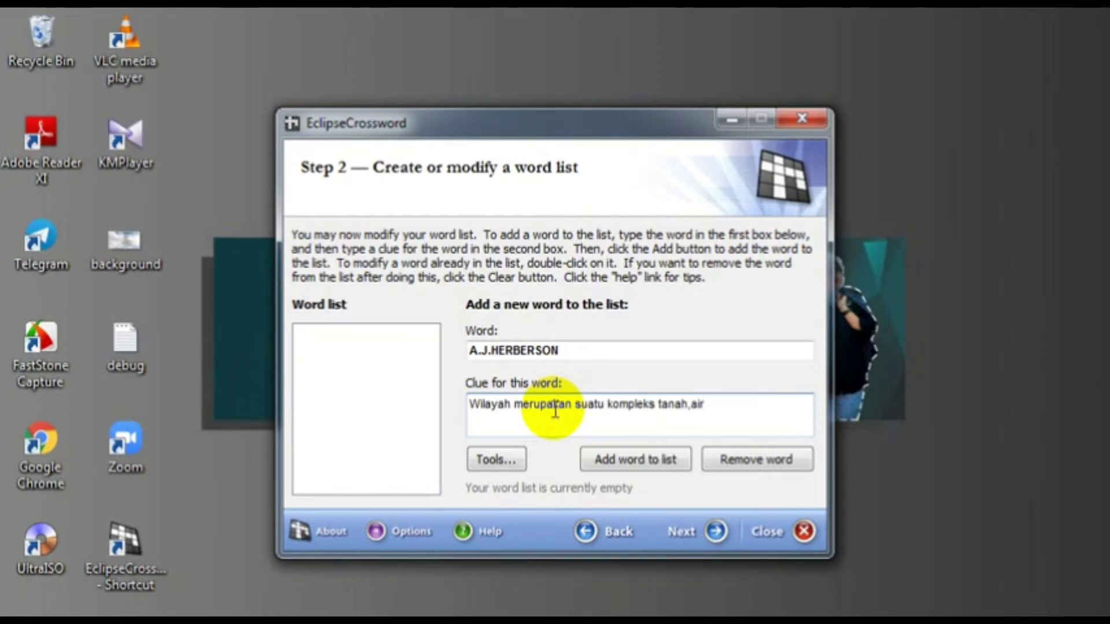
{"action": "type", "text": ", udara, tumbuha"}
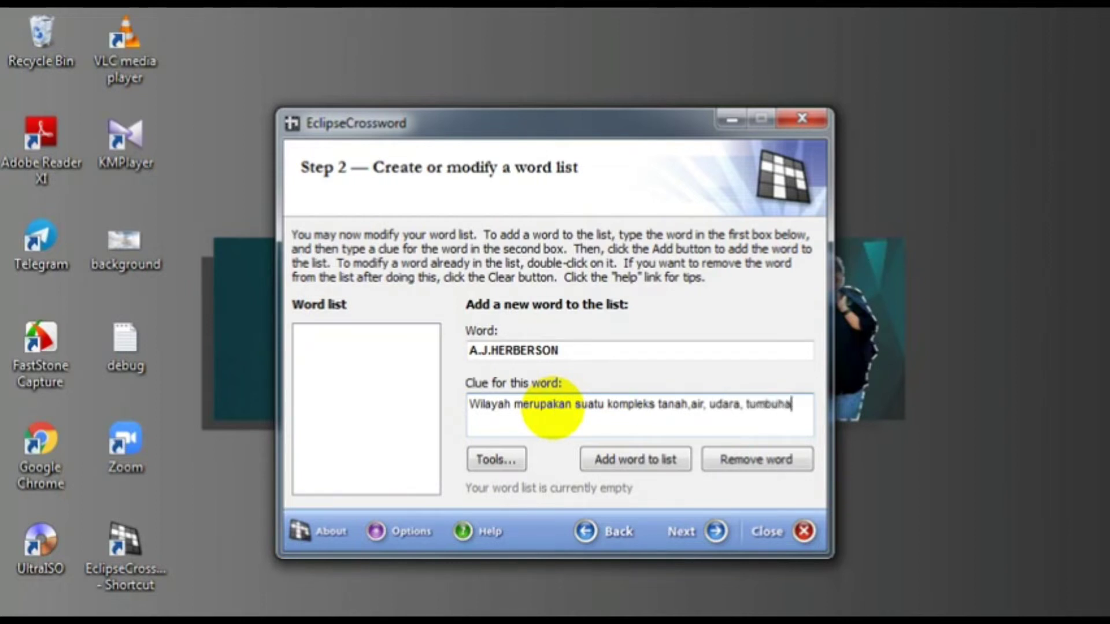
{"action": "type", "text": "n, hewan dan ma"}
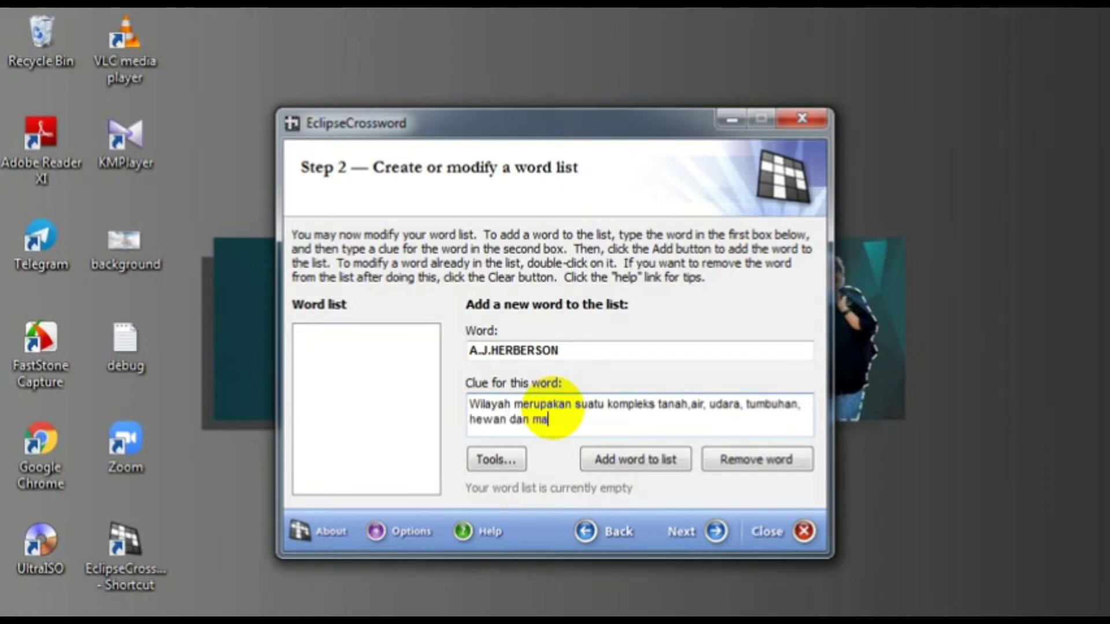
{"action": "type", "text": "nusia"}
- Continue the clue with "yang dilihat memiliki hubungan khusus dalam membentuk bagian permukaan bumi yang pasti dan khas"
{"action": "type", "text": " yang"}
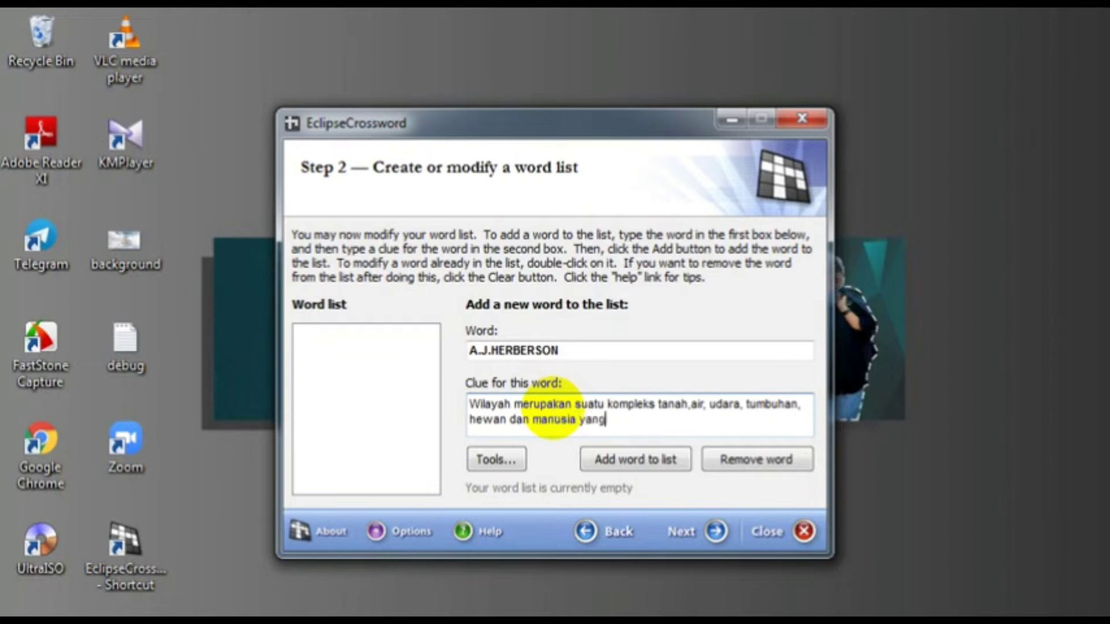
{"action": "type", "text": " dilihat memiliki "}
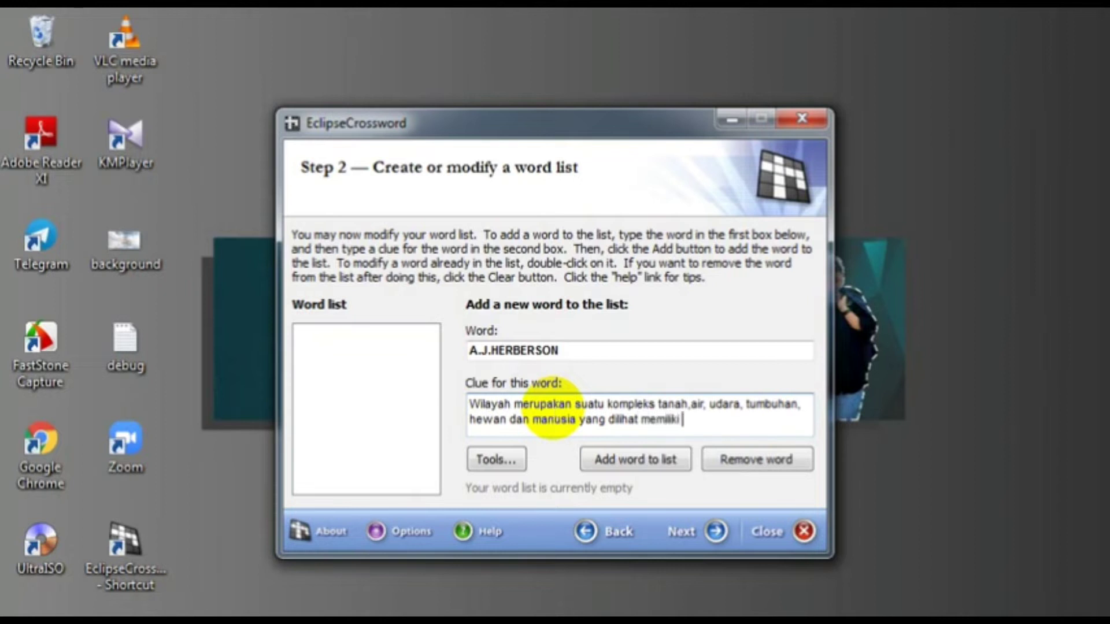
{"action": "type", "text": "hubungan"}
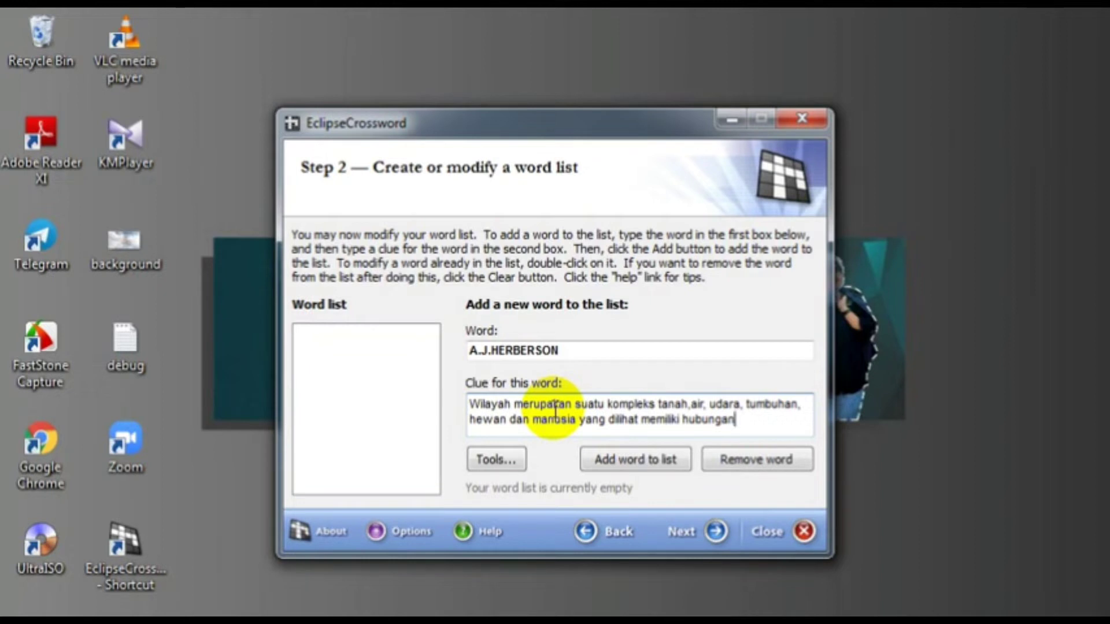
{"action": "type", "text": " khusus dalam"}
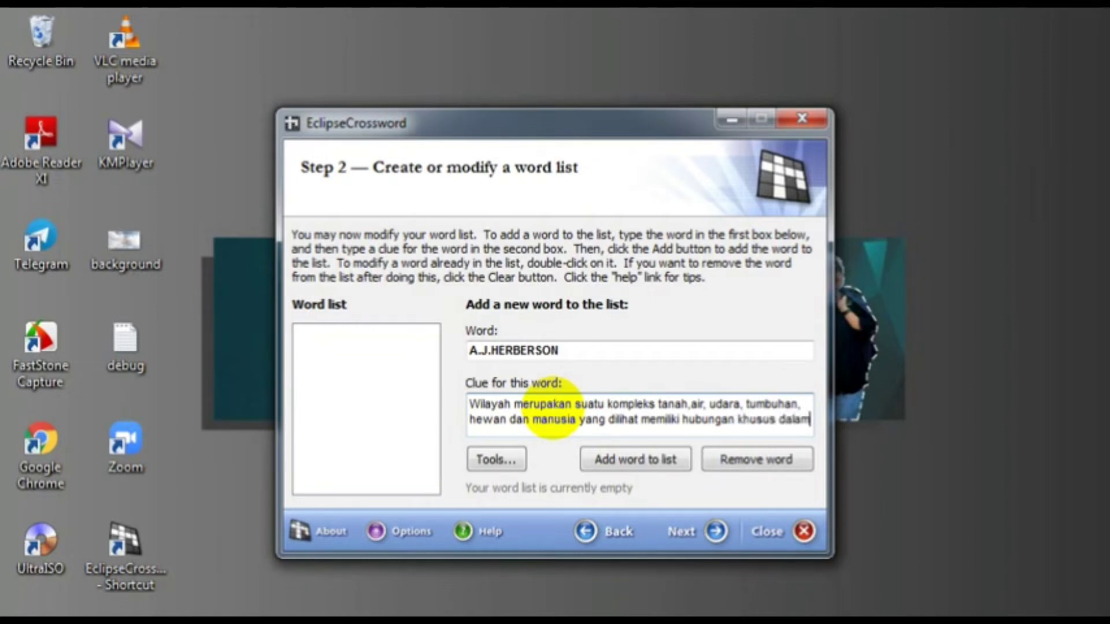
{"action": "type", "text": " memb"}
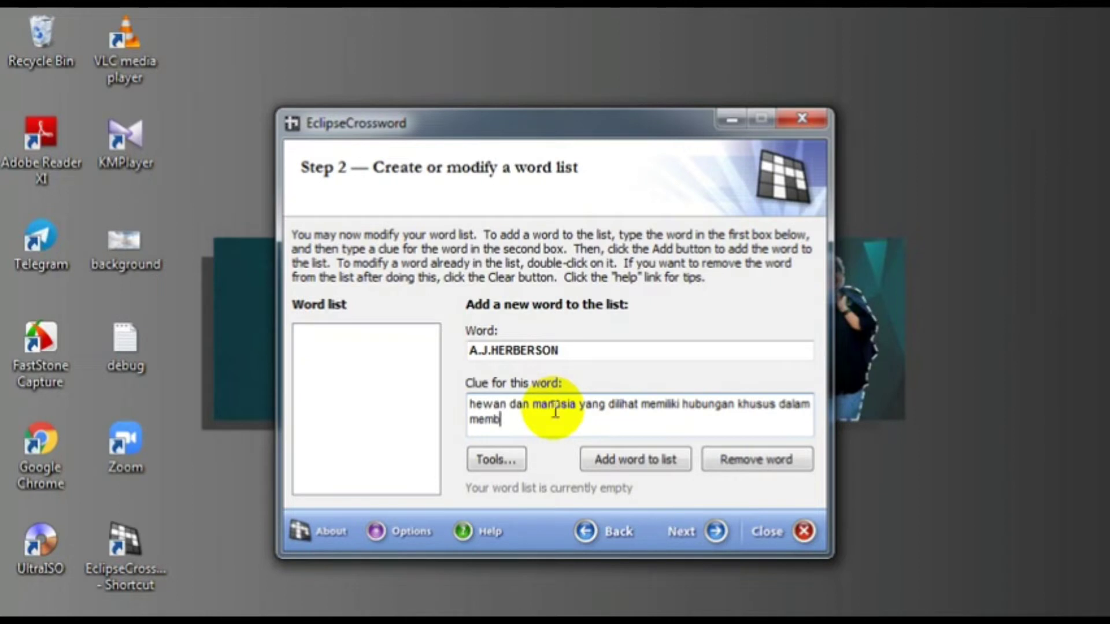
{"action": "type", "text": "entuk bag"}
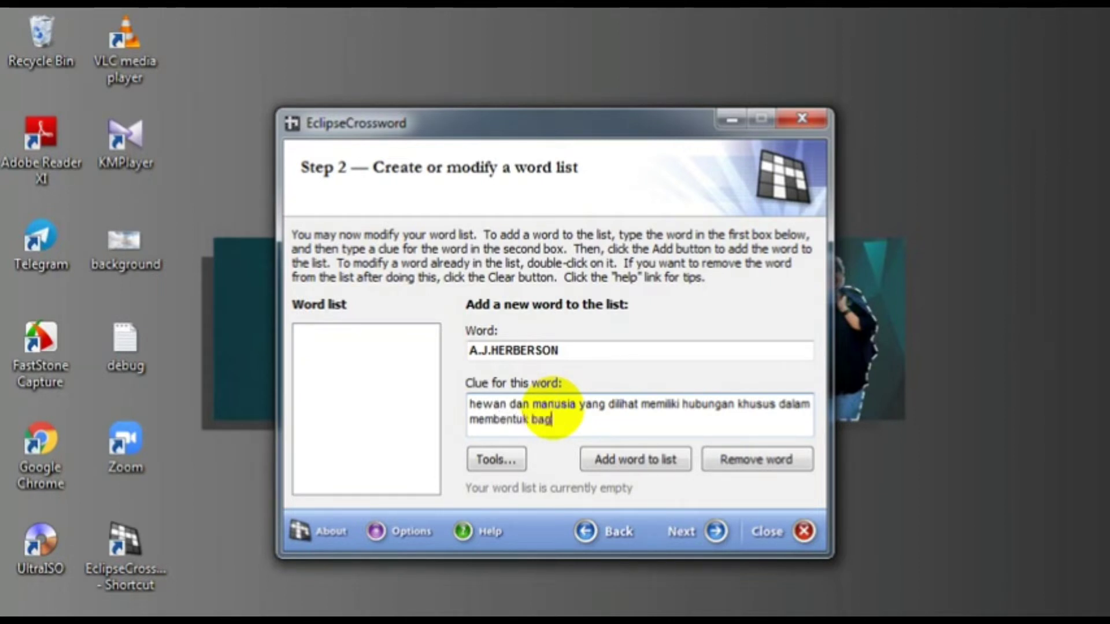
{"action": "type", "text": "ian permukaan bu"}
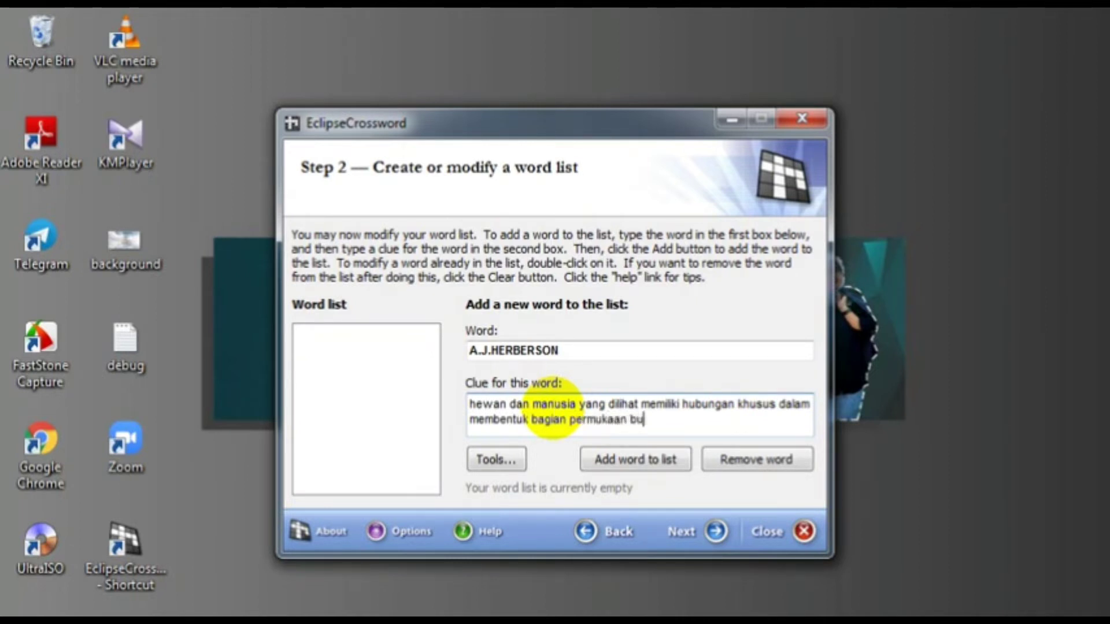
{"action": "type", "text": "mi yang past"}
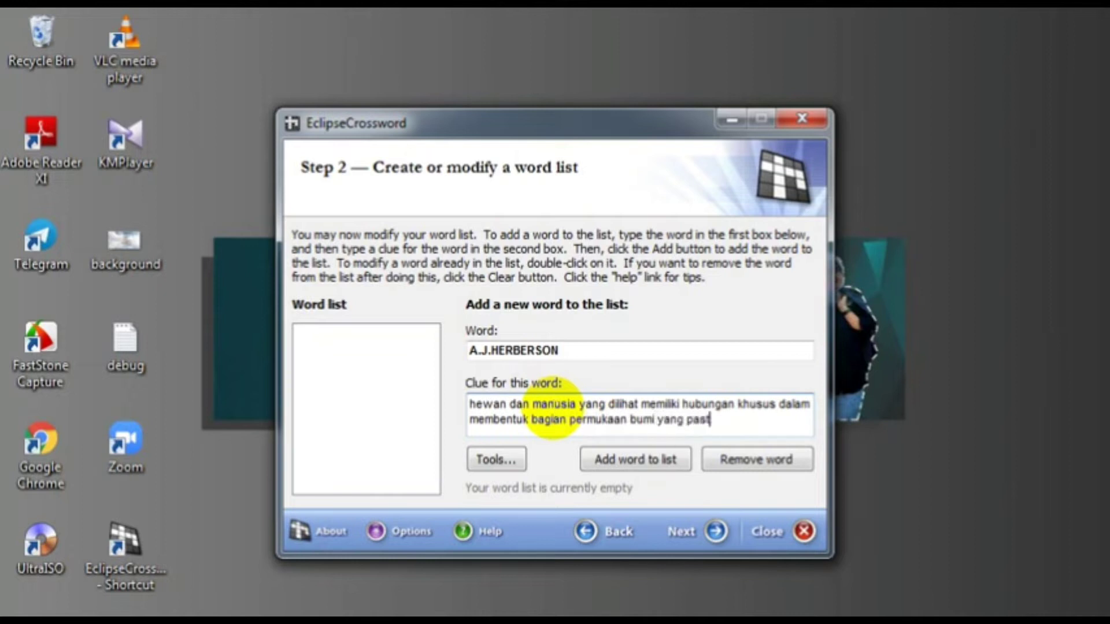
{"action": "type", "text": "i dan khas"}
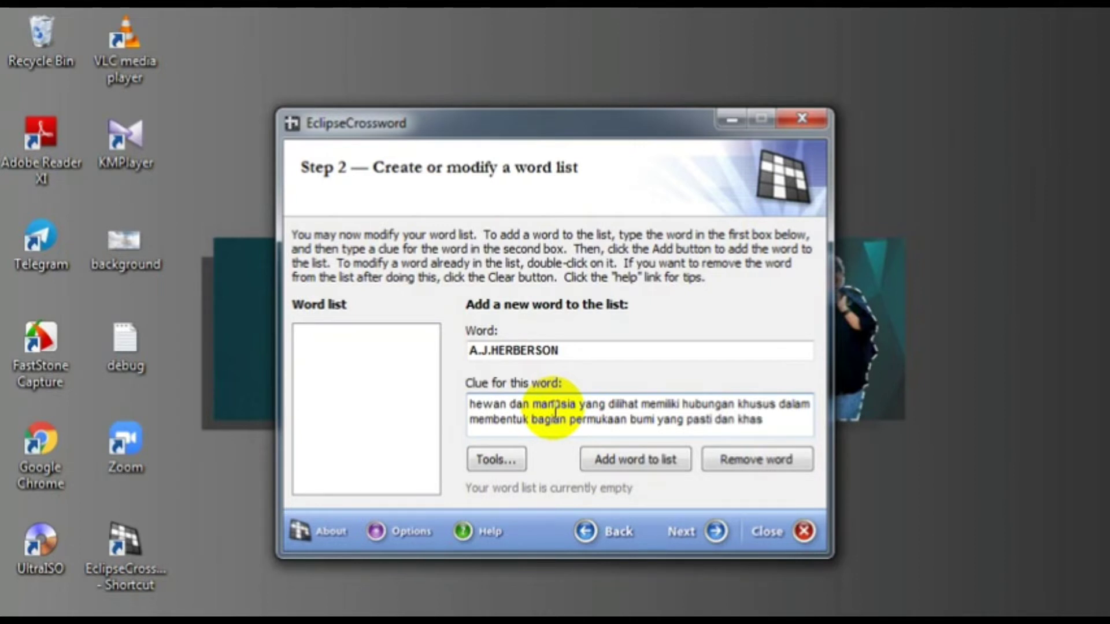
- Extend the clue's ending with "adalah pengertian wilayah menurut", spelling the last word correctly
{"action": "type", "text": " adalah"}
{"action": "type", "text": "pengert"}
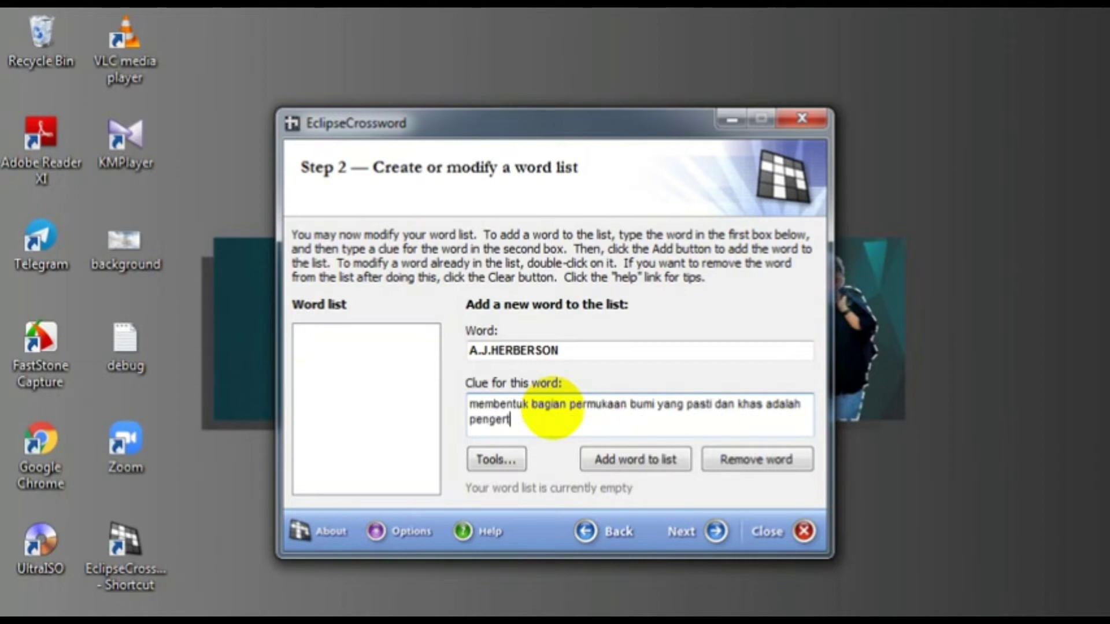
{"action": "type", "text": "ian wilayah meneurut"}
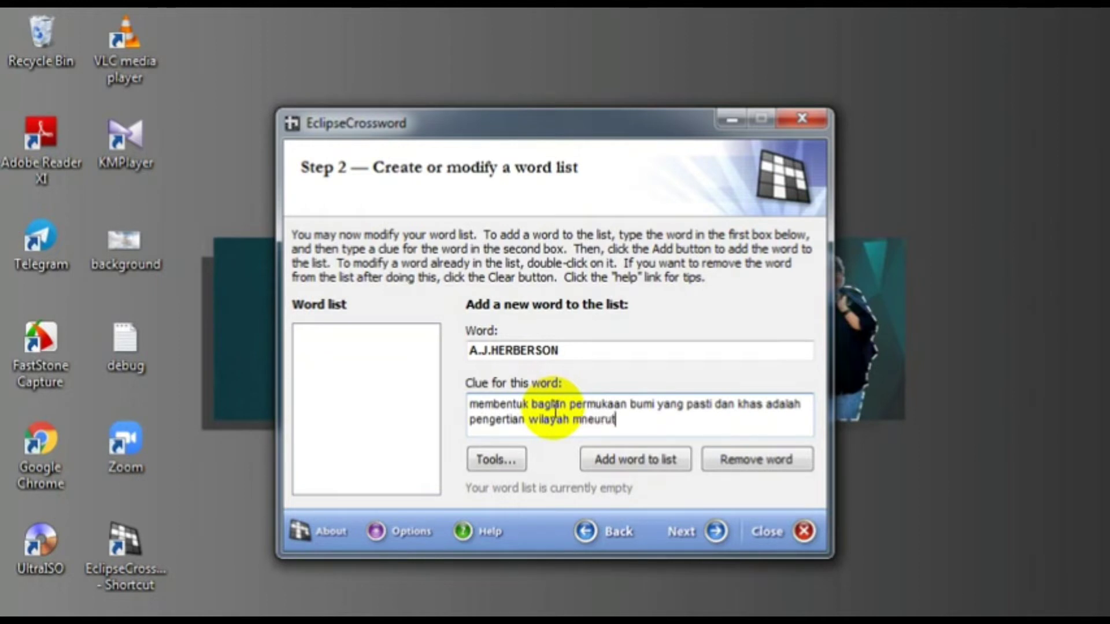
{"action": "left_click", "coordinate": [595, 427]}
{"action": "key", "text": "BackSpace"}
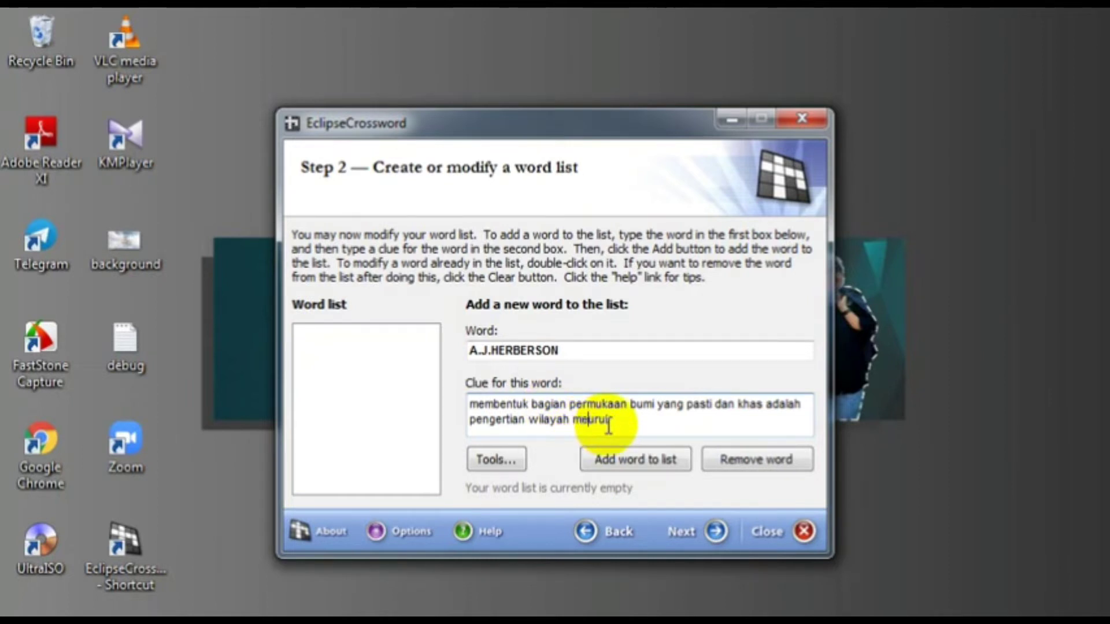
{"action": "type", "text": "n"}
- Remove "Wilayah merupakan" from the start of the clue so that it begins with a capitalised "Suatu"
{"action": "key", "text": "Up"}
{"action": "key", "text": "Up"}
{"action": "key", "text": "Up"}
{"action": "key", "text": "Left"}
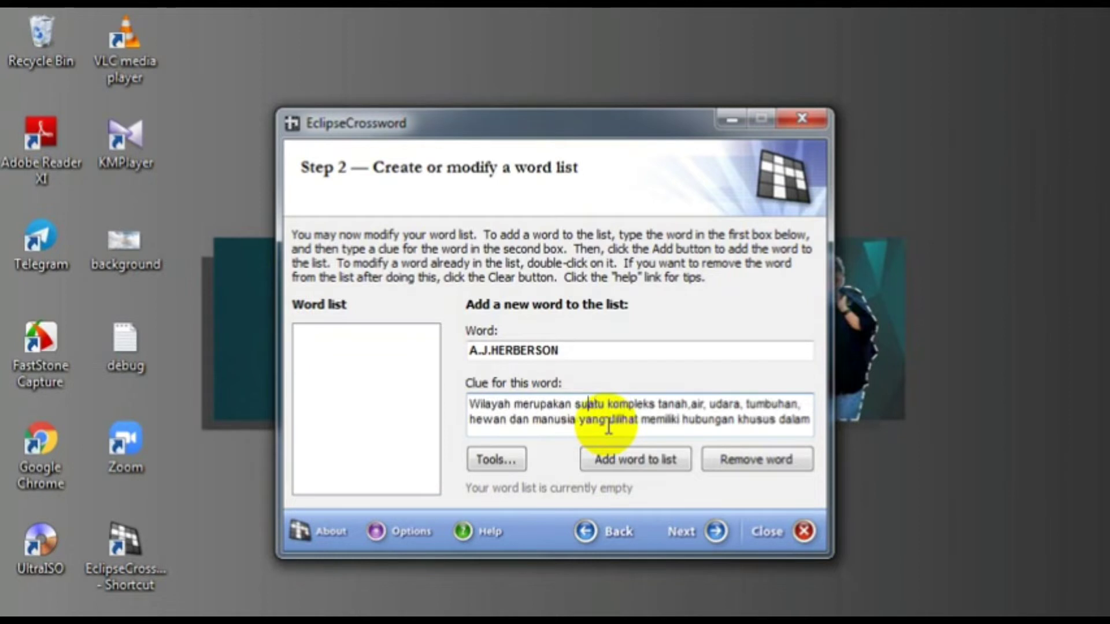
{"action": "key", "text": "Left"}
{"action": "key", "text": "BackSpace"}
{"action": "key", "text": "BackSpace"}
{"action": "key", "text": "BackSpace"}
{"action": "key", "text": "BackSpace"}
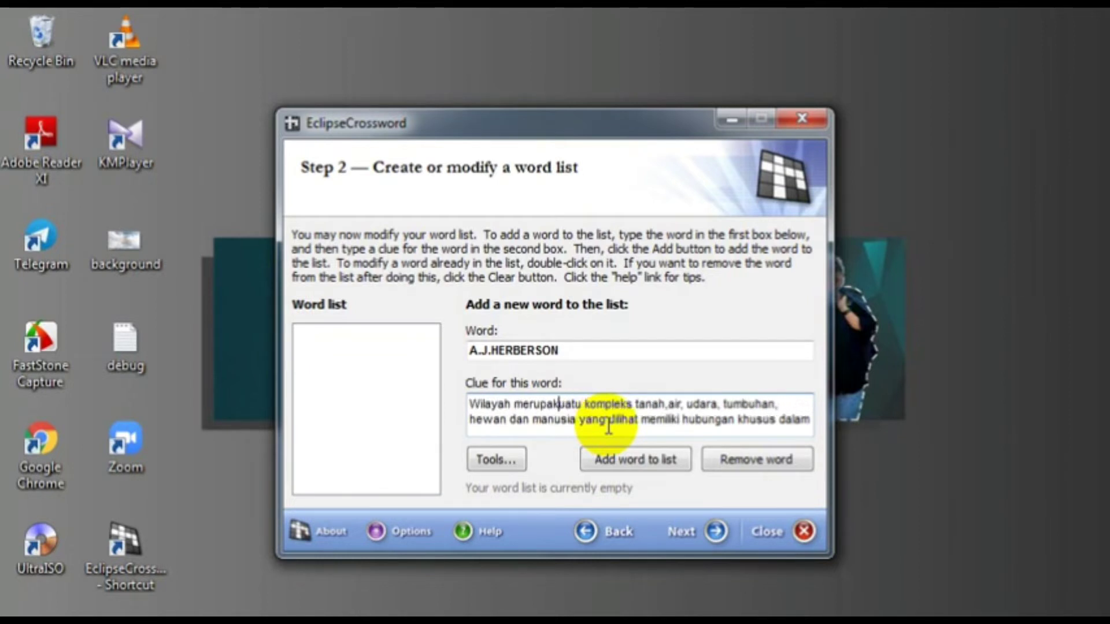
{"action": "key", "text": "BackSpace"}
{"action": "key", "text": "BackSpace"}
{"action": "key", "text": "BackSpace"}
{"action": "key", "text": "BackSpace"}
{"action": "key", "text": "BackSpace"}
{"action": "key", "text": "BackSpace"}
{"action": "key", "text": "BackSpace"}
{"action": "key", "text": "BackSpace"}
{"action": "key", "text": "BackSpace"}
{"action": "key", "text": "BackSpace"}
{"action": "key", "text": "BackSpace"}
{"action": "key", "text": "BackSpace"}
{"action": "key", "text": "BackSpace"}
{"action": "key", "text": "BackSpace"}
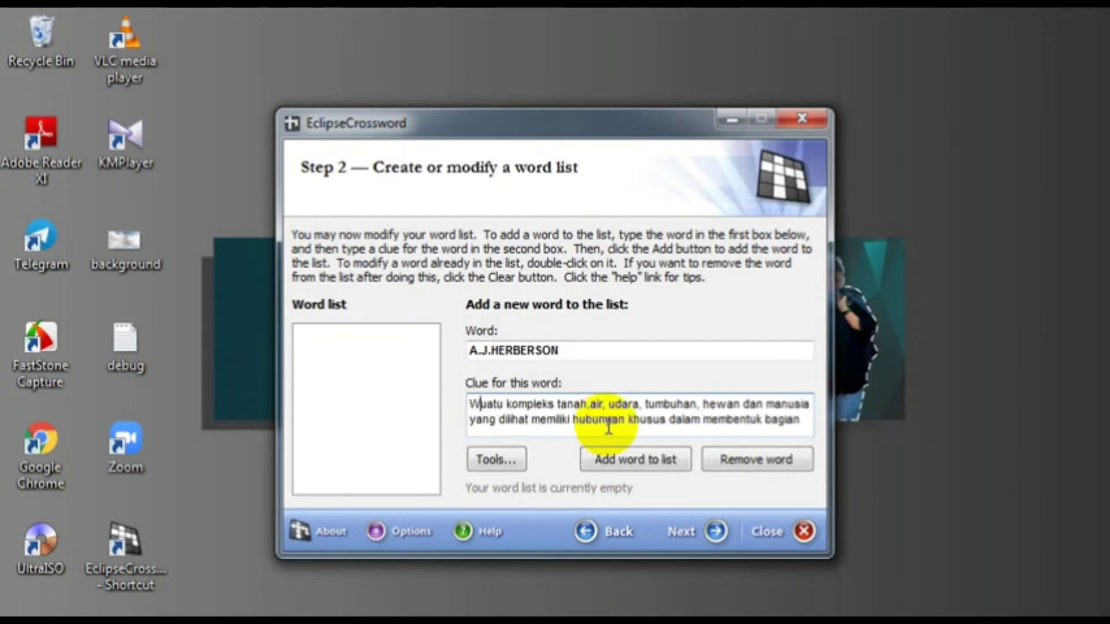
{"action": "key", "text": "BackSpace"}
{"action": "type", "text": "S"}
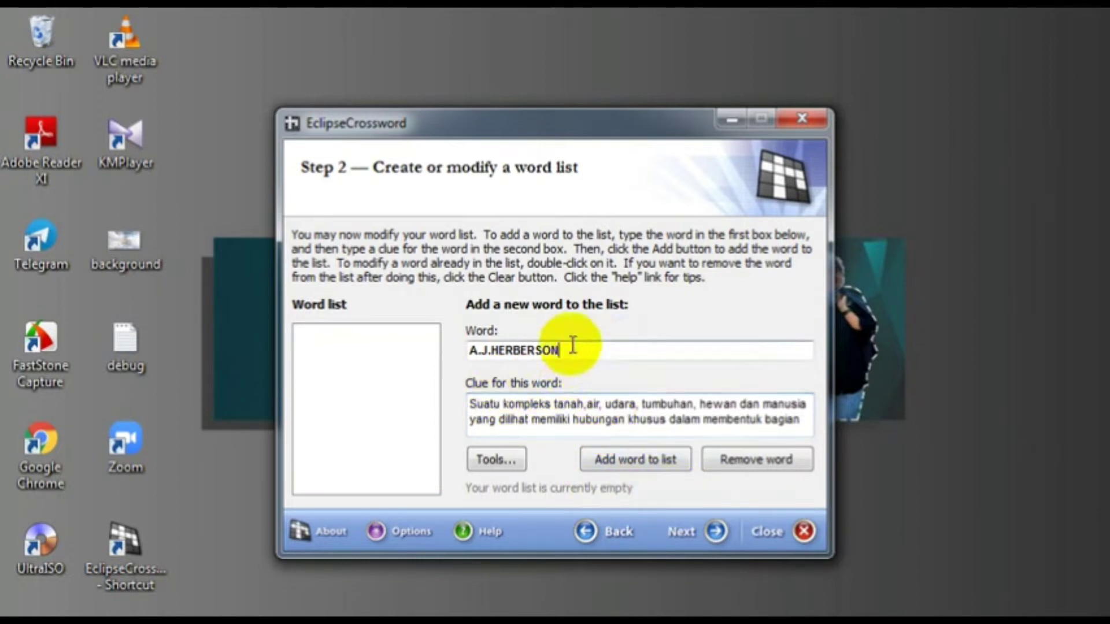
{"action": "left_click", "coordinate": [580, 425]}
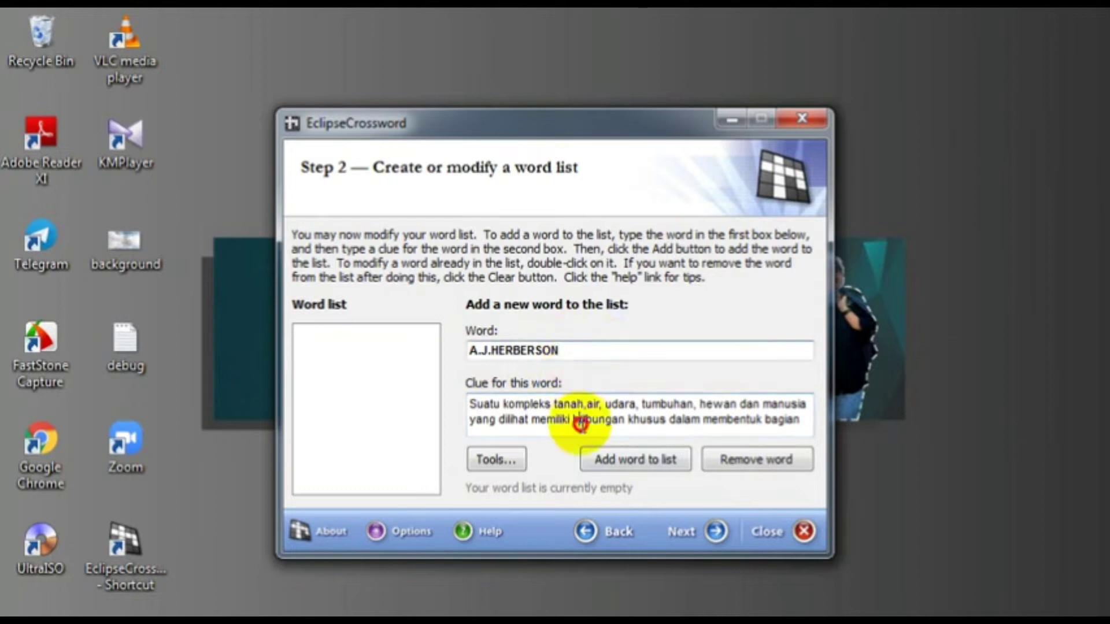
- Add the completed entry to the word list and enter the next clue, "Tempat dimana populasi di suatu area memiliki karakteristik yang khas disebut"
{"action": "left_click", "coordinate": [633, 462]}
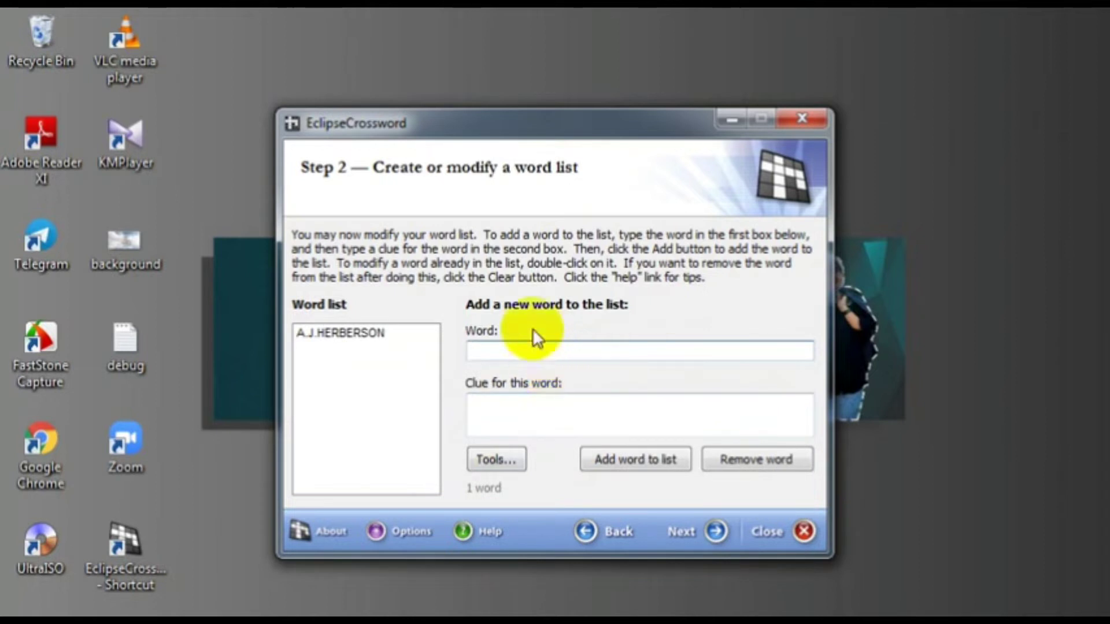
{"action": "left_click", "coordinate": [494, 405]}
{"action": "type", "text": "Tempat dimana populasi di suatu area memiliki karakteristik yang khas disebut"}
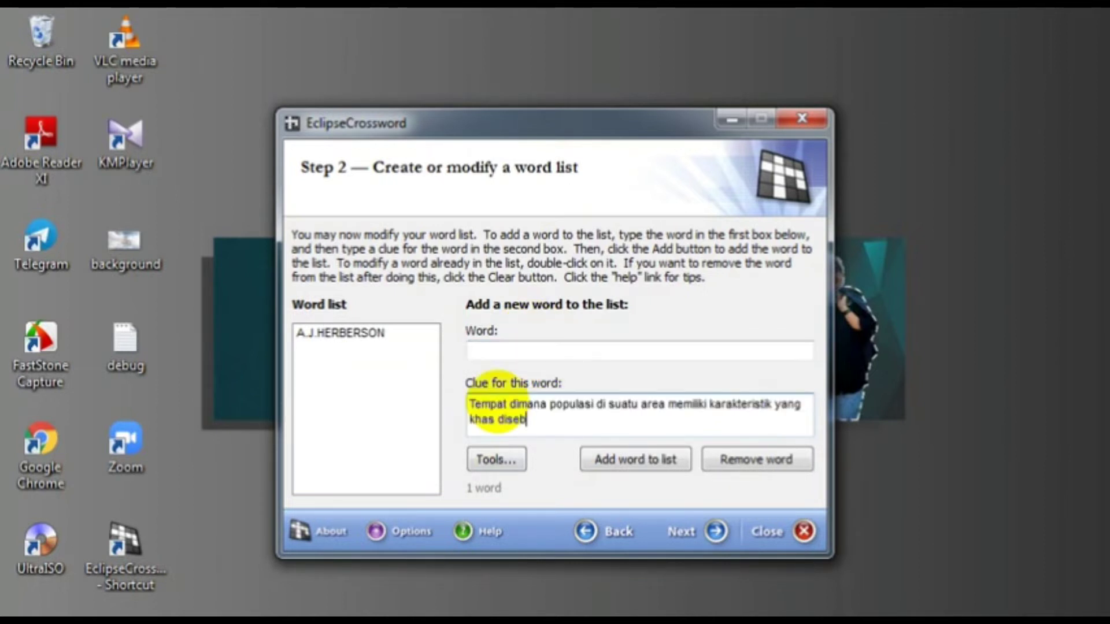
- Enter "wilayah homogen" as the word for this clue and add it to the word list
{"action": "left_click", "coordinate": [528, 354]}
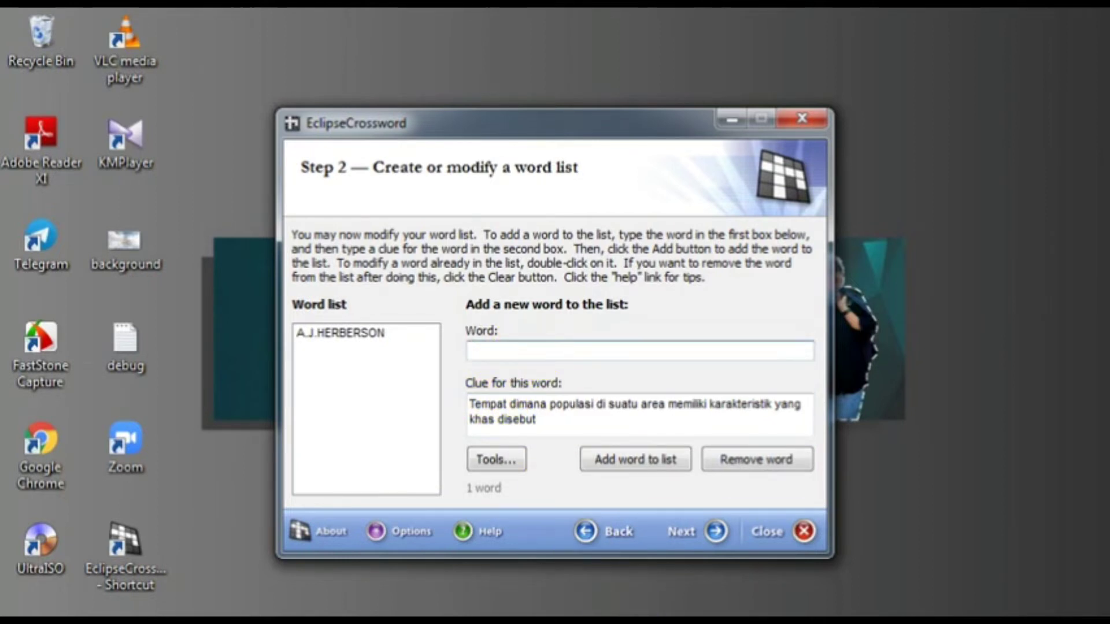
{"action": "type", "text": "wilayyah"}
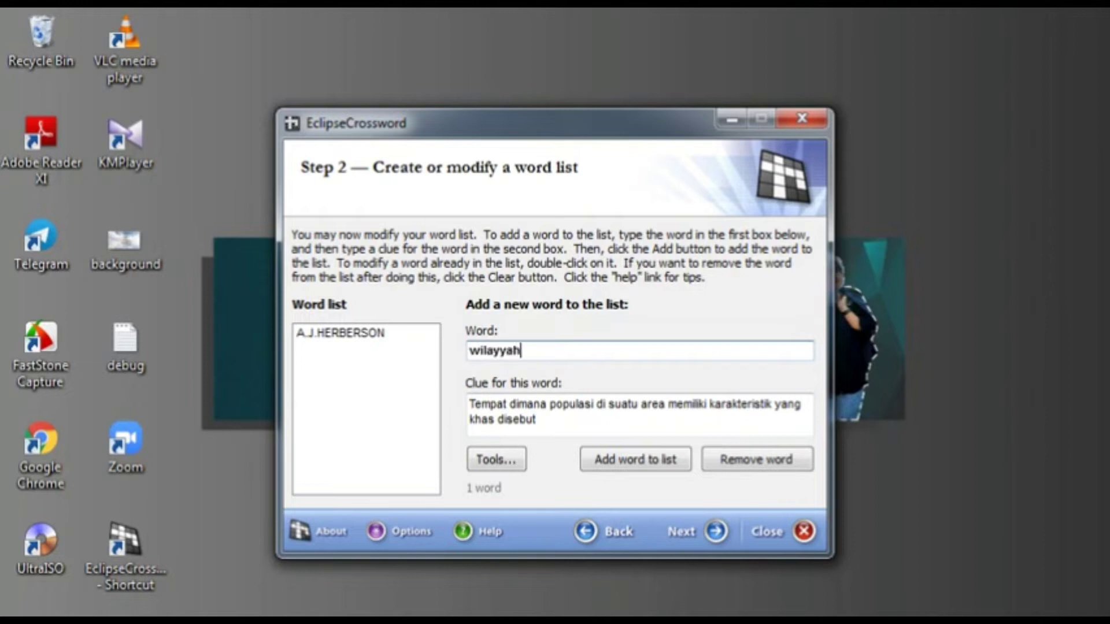
{"action": "key", "text": "BackSpace"}
{"action": "key", "text": "BackSpace"}
{"action": "key", "text": "BackSpace"}
{"action": "type", "text": "ah ho"}
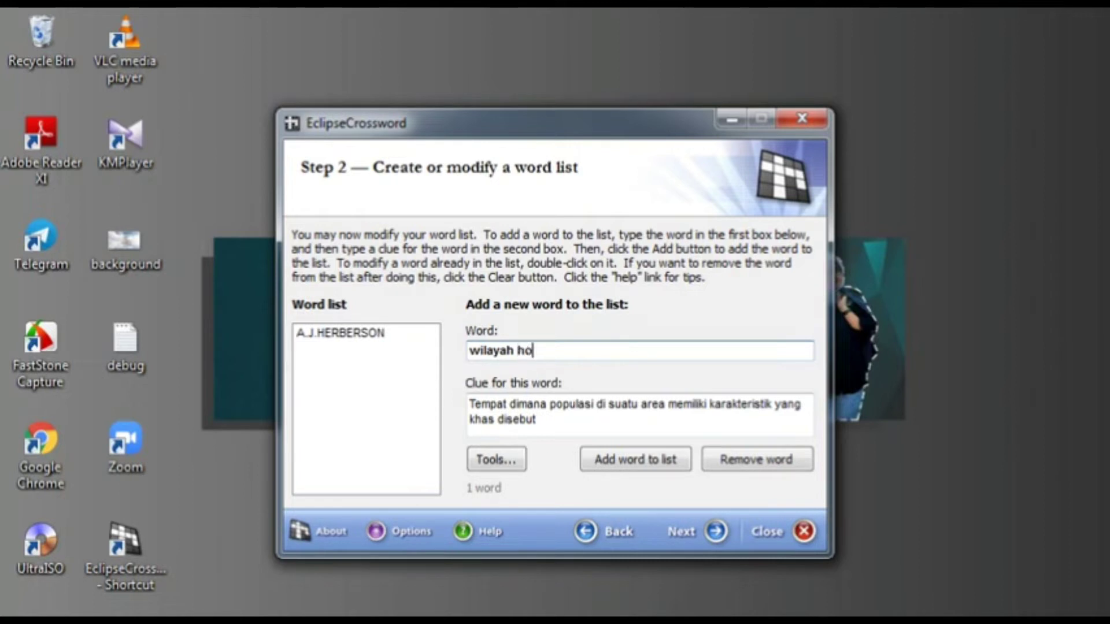
{"action": "type", "text": "mogen"}
{"action": "left_click", "coordinate": [644, 460]}
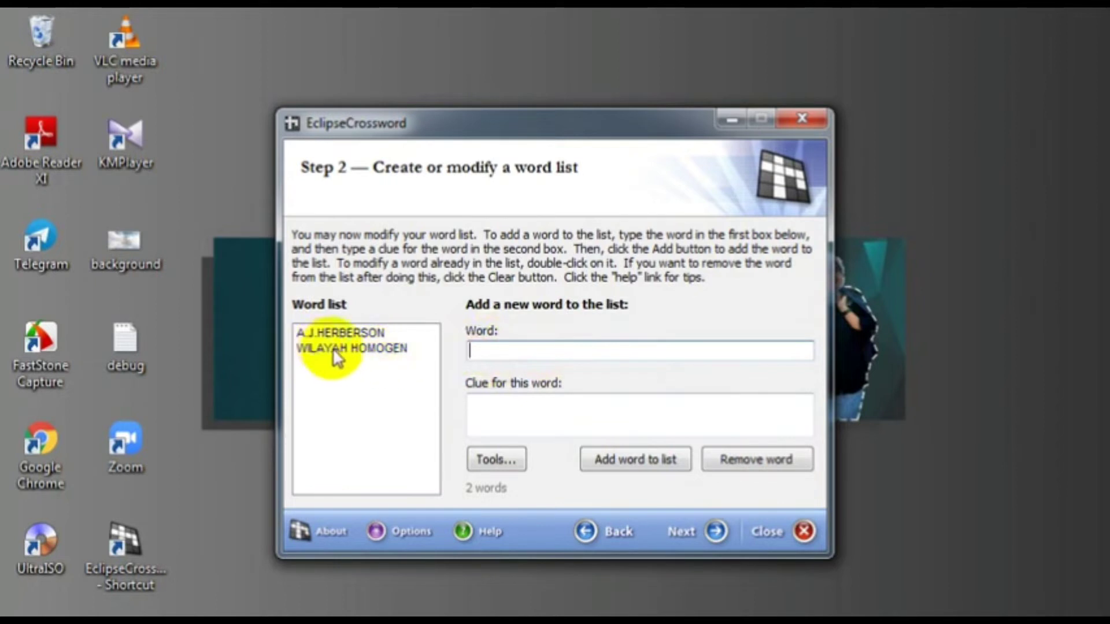
- Add the word REGIONALISASI with the clue "Upaya untuk membagi-bagi permukaan bumi menjadi unit-unit teritorial dalam lingkup dan tujuan tertentu disebut"
{"action": "left_click", "coordinate": [492, 399]}
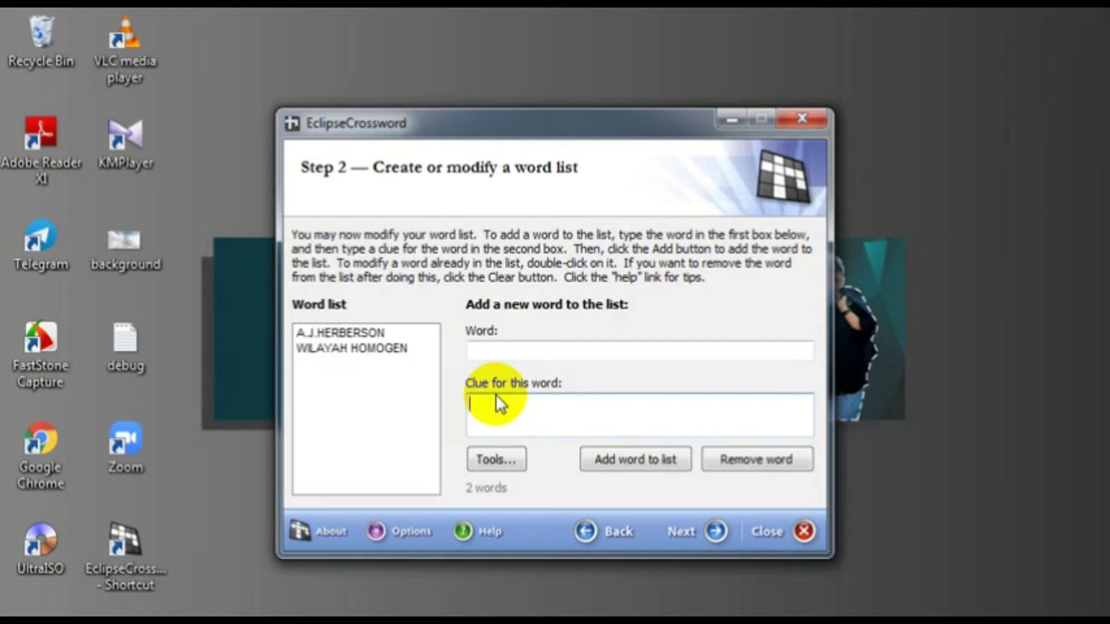
{"action": "type", "text": "Upaya untuk membagi-bagi permukaan bumi menjadi unit-unit teritorial dalam lingkup dan tujuan tertentu"}
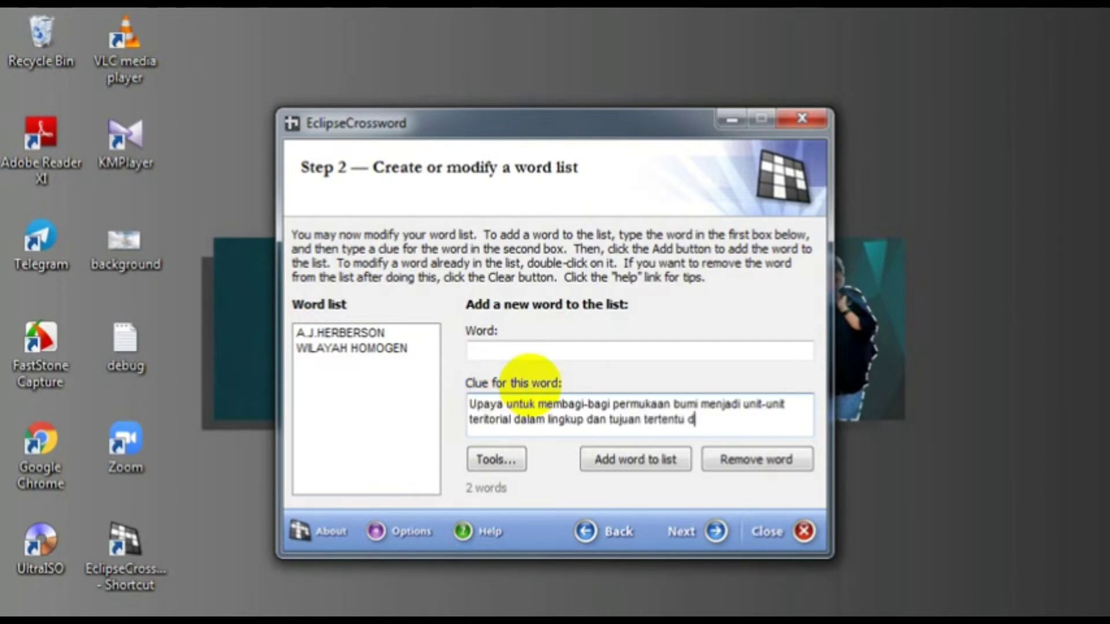
{"action": "type", "text": "disebut"}
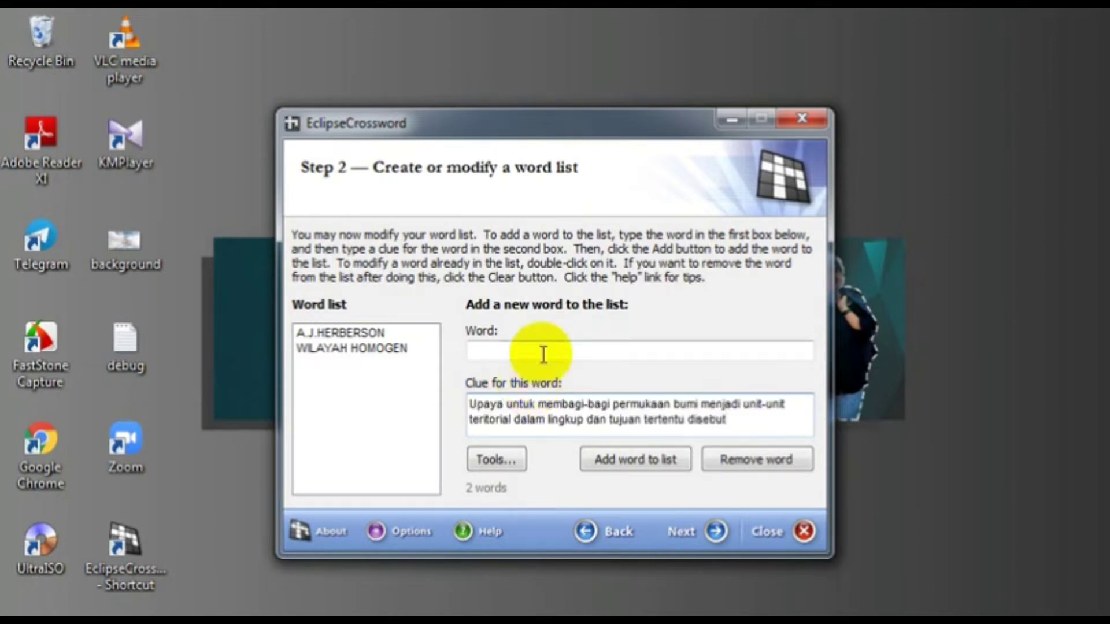
{"action": "left_click", "coordinate": [544, 355]}
{"action": "type", "text": "RE"}
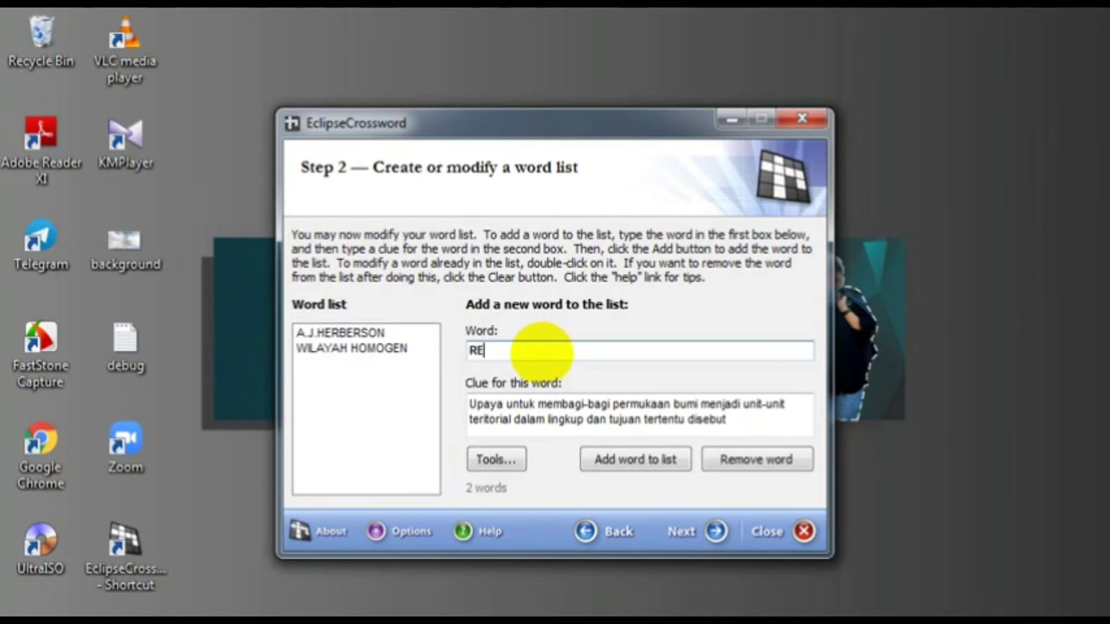
{"action": "type", "text": "GIONALISASI"}
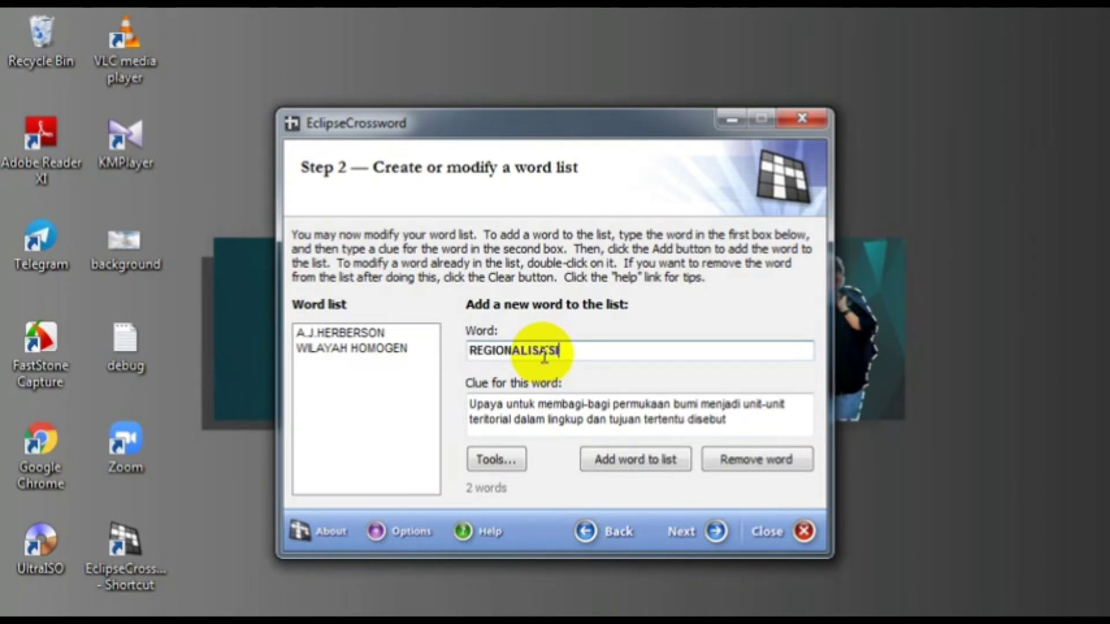
{"action": "left_click", "coordinate": [628, 459]}
- Enter the word "generalisasi wilayah" with the clue "Upaya untuk membagi permukaan bumi atau bagian permukaan bumi menjadi beberapa bagian disebut"
{"action": "left_click", "coordinate": [578, 414]}
{"action": "type", "text": "Upaya untuk membagi permukaan bumi atau bagian permukaan bumi menjadi beberapa bagian disebut"}
{"action": "left_click", "coordinate": [497, 354]}
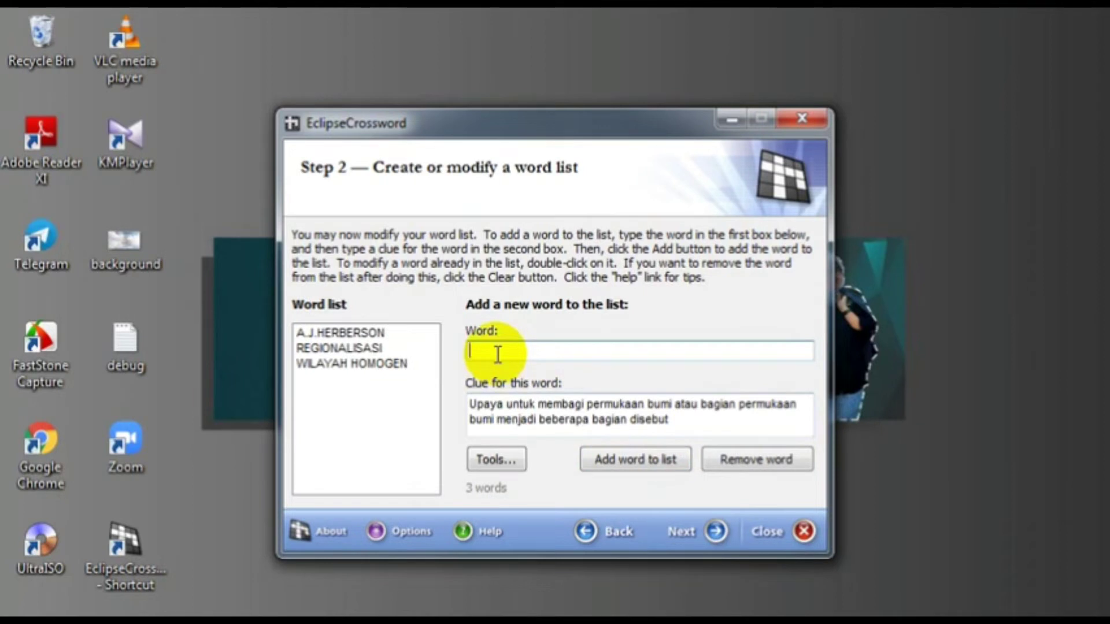
{"action": "type", "text": "generalisasi wil"}
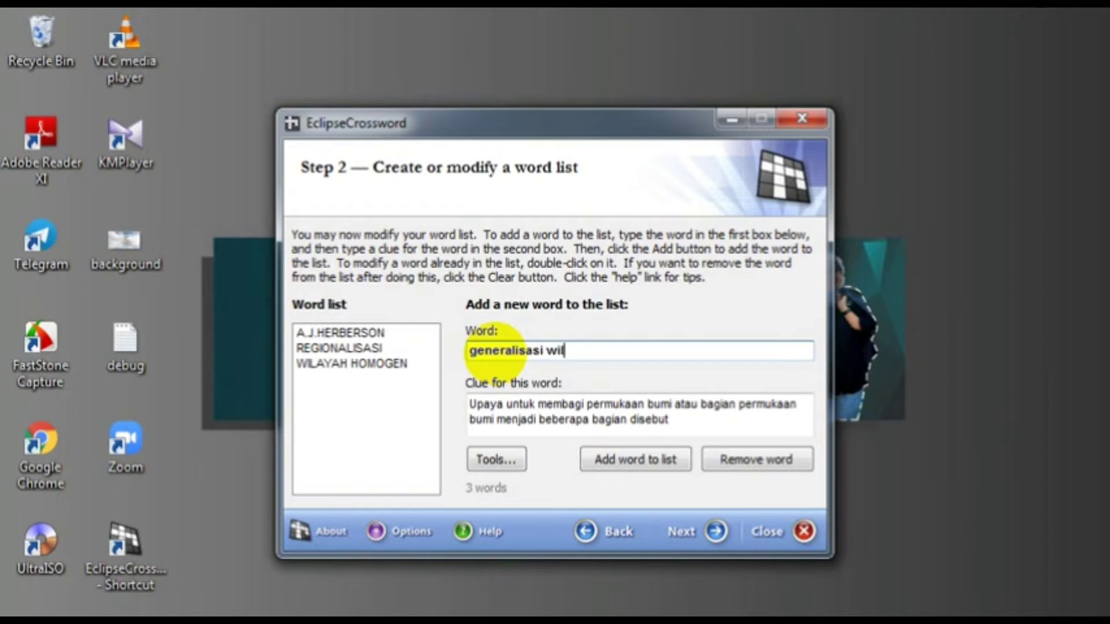
{"action": "type", "text": "ayah"}
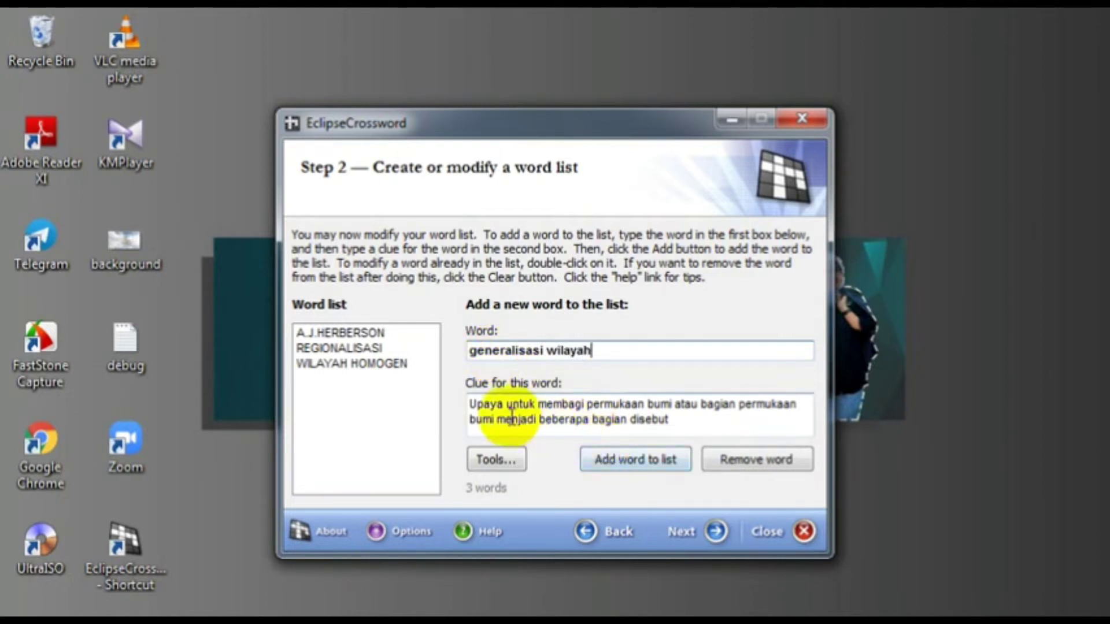
- Remove the space between "generalisasi" and "wilayah" in the new word and add it to the word list
{"action": "left_click", "coordinate": [548, 353]}
{"action": "key", "text": "BackSpace"}
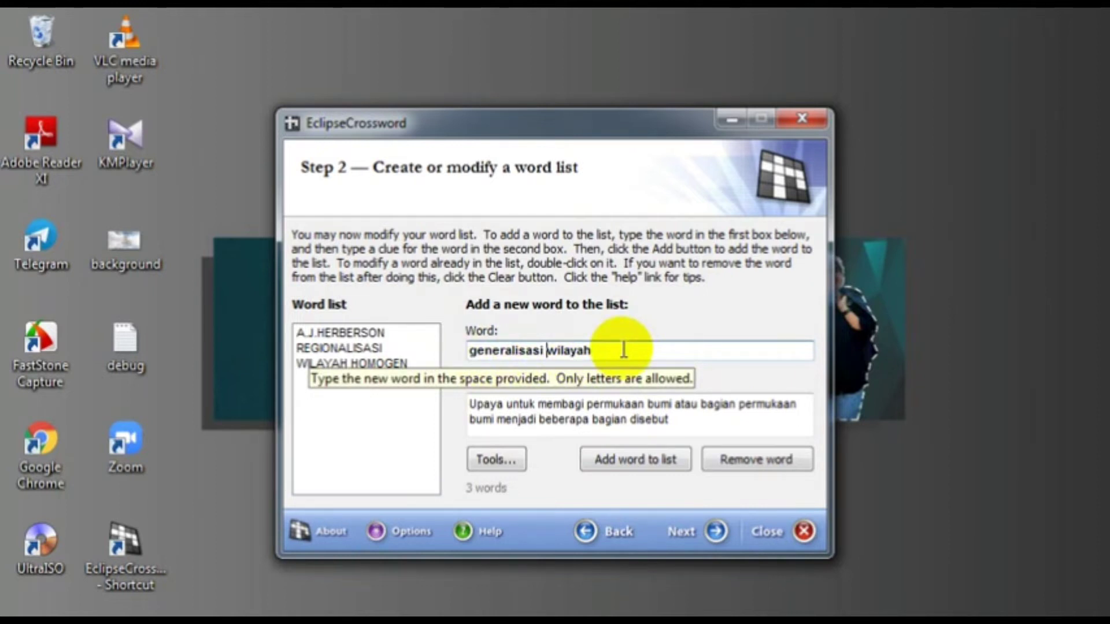
{"action": "key", "text": "BackSpace"}
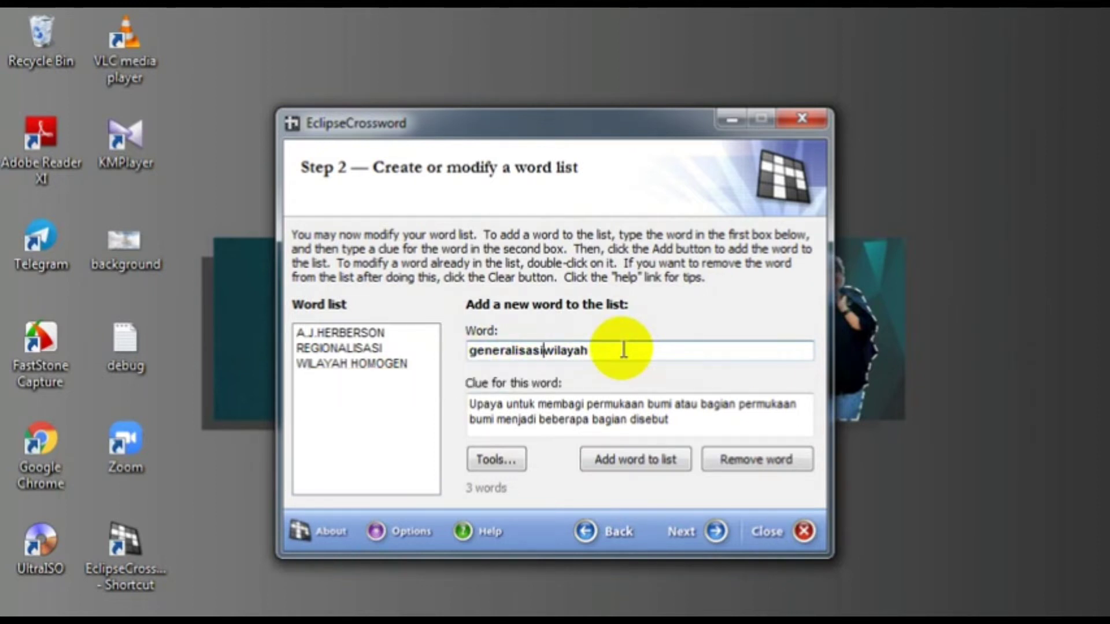
{"action": "left_click", "coordinate": [620, 465]}
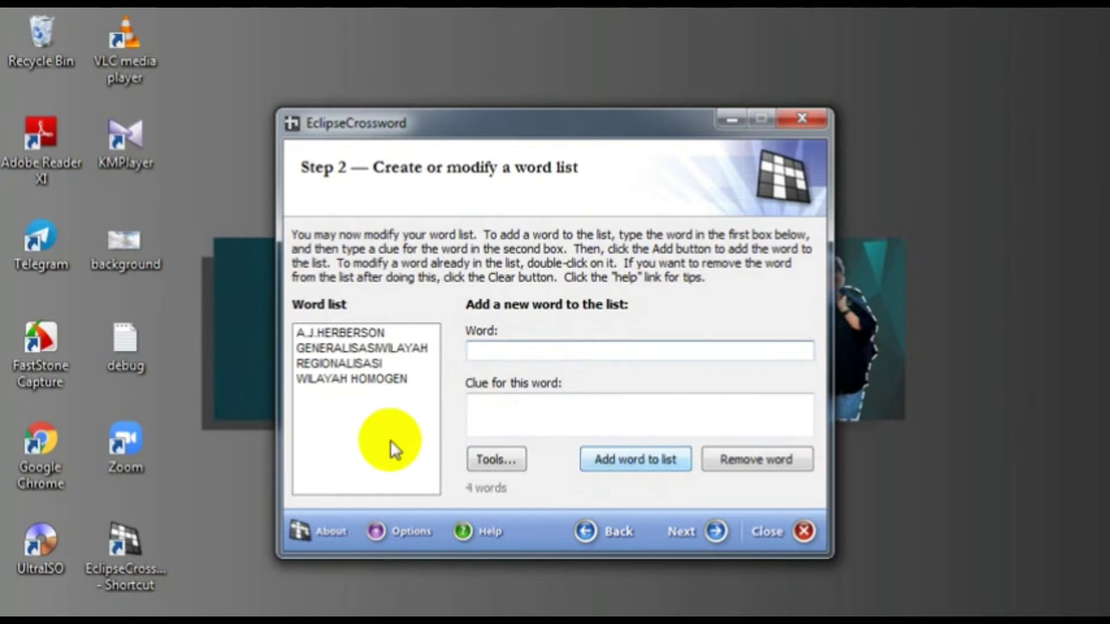
- Edit the listed word WILAYAH HOMOGEN to read WILAYAHHOMOGEN without a space and return it to the word list
{"action": "left_click", "coordinate": [334, 379]}
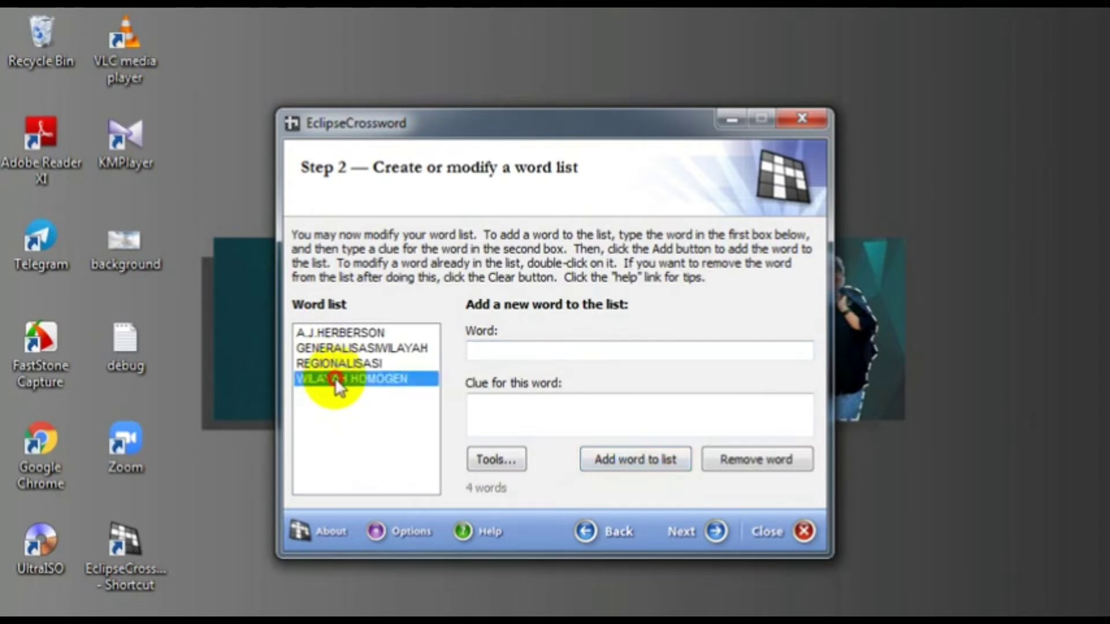
{"action": "double_click", "coordinate": [335, 379]}
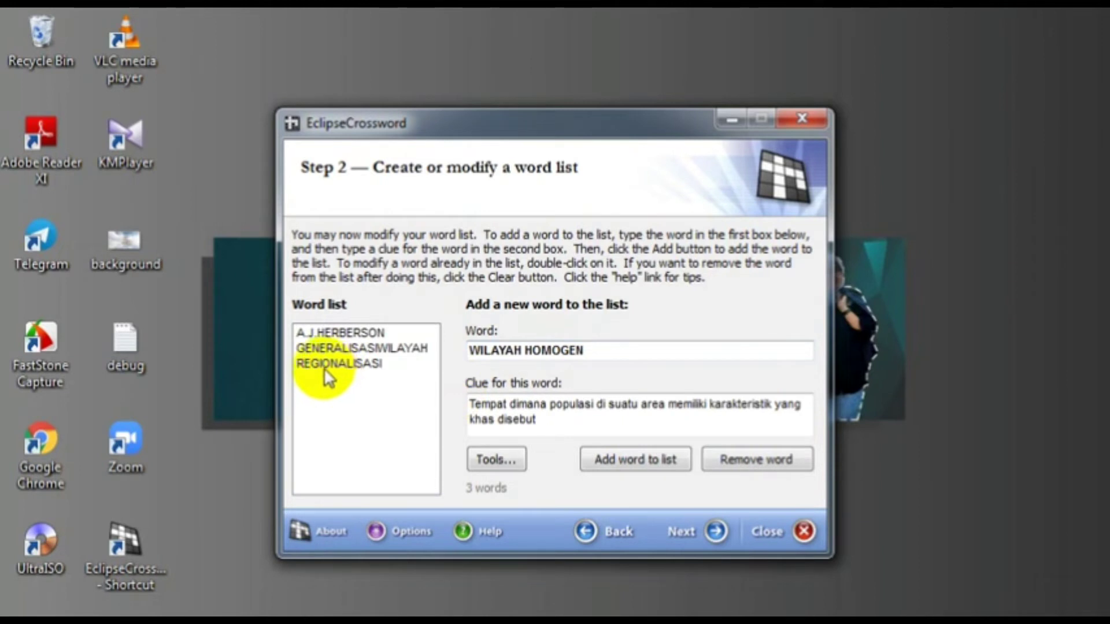
{"action": "left_click", "coordinate": [525, 351]}
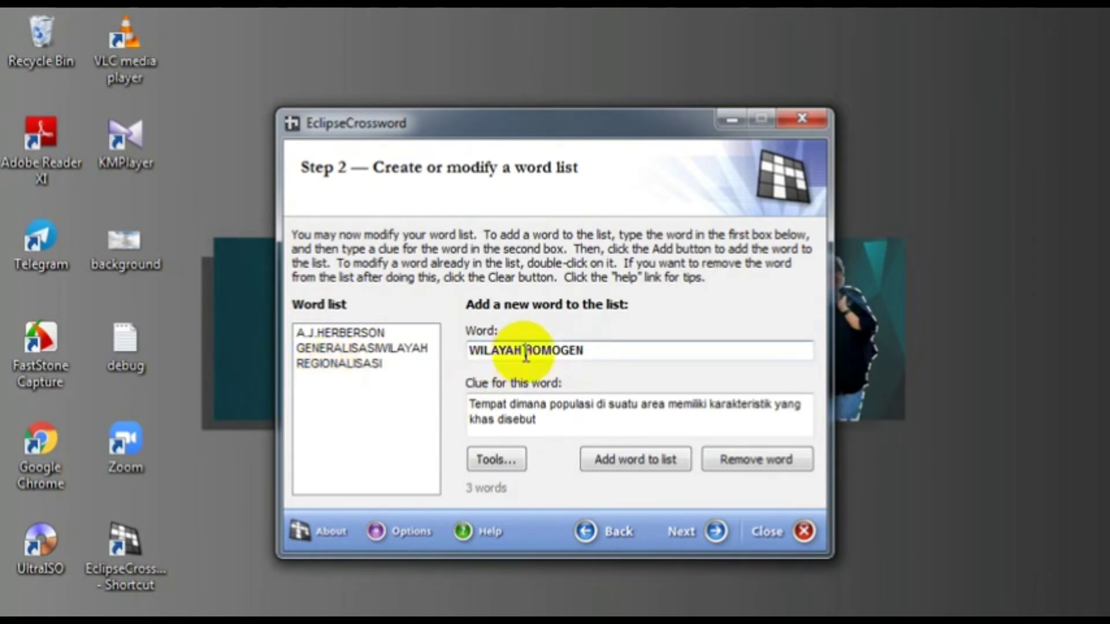
{"action": "key", "text": "BackSpace"}
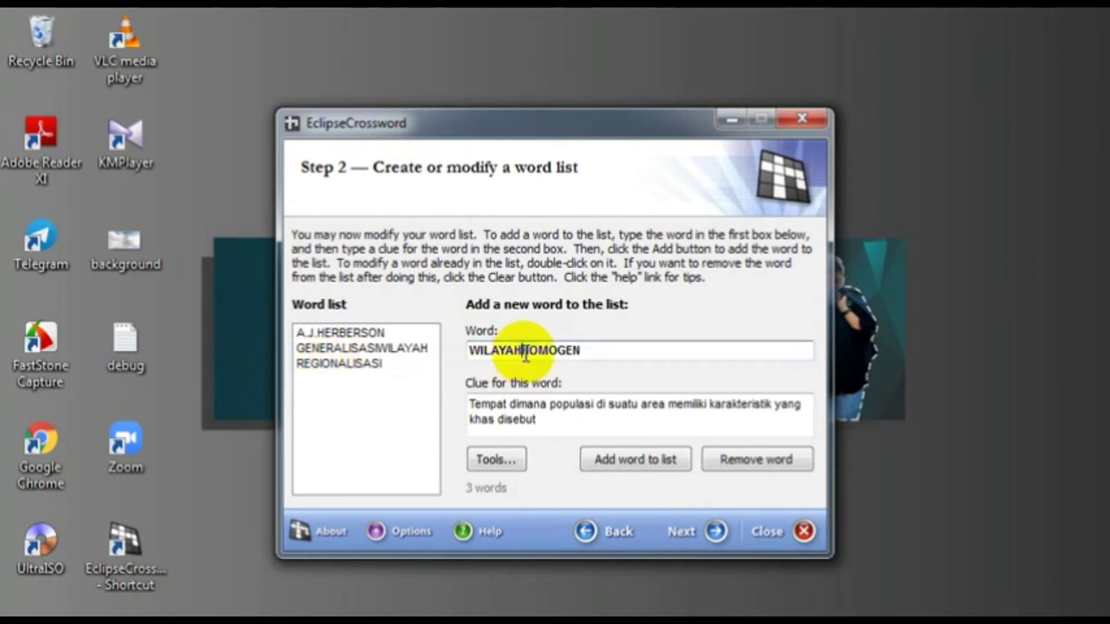
{"action": "left_click", "coordinate": [629, 461]}
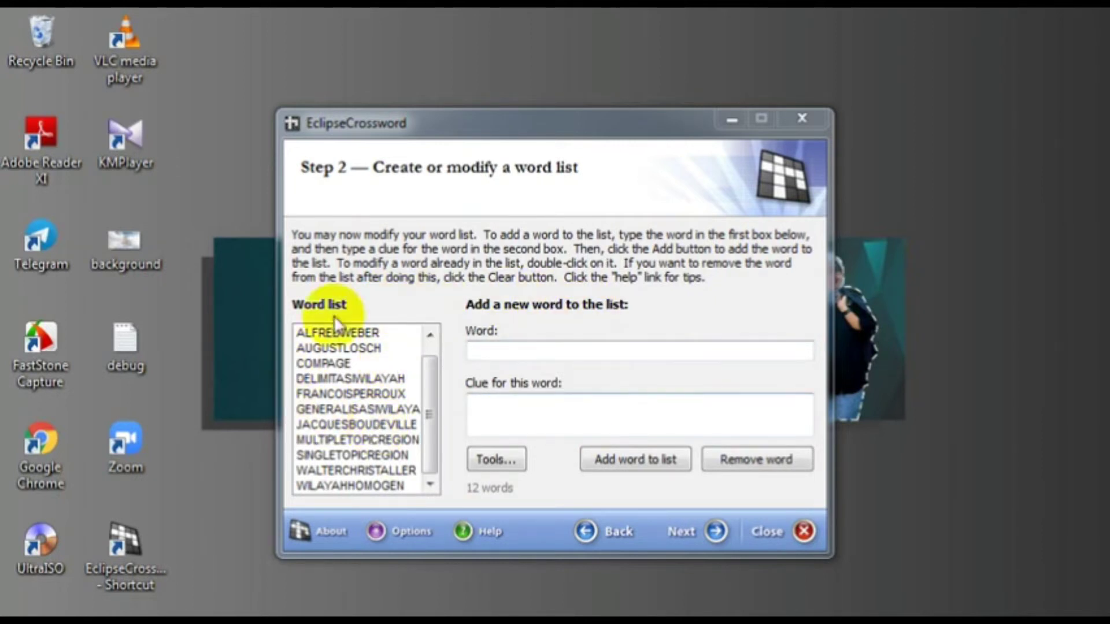
{"action": "left_click", "coordinate": [496, 348]}
{"action": "left_click", "coordinate": [497, 408]}
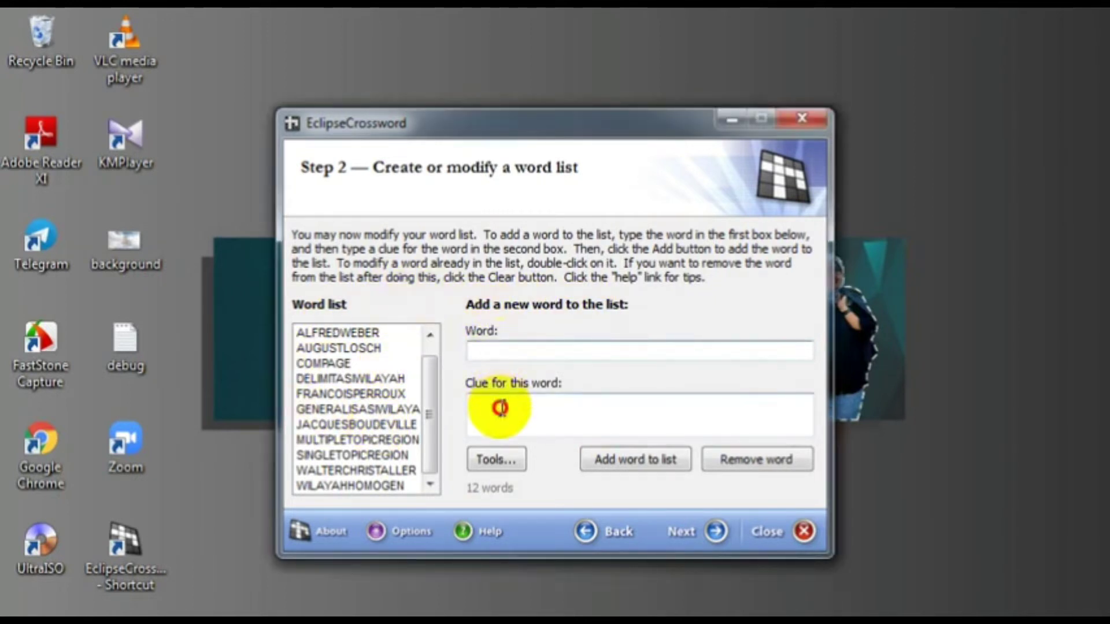
- Proceed from the finished word list and save it in the TTS_XII folder as "TTS 1 XII WILAYAH DAN TATA RUANG NEW"
{"action": "left_click", "coordinate": [685, 538]}
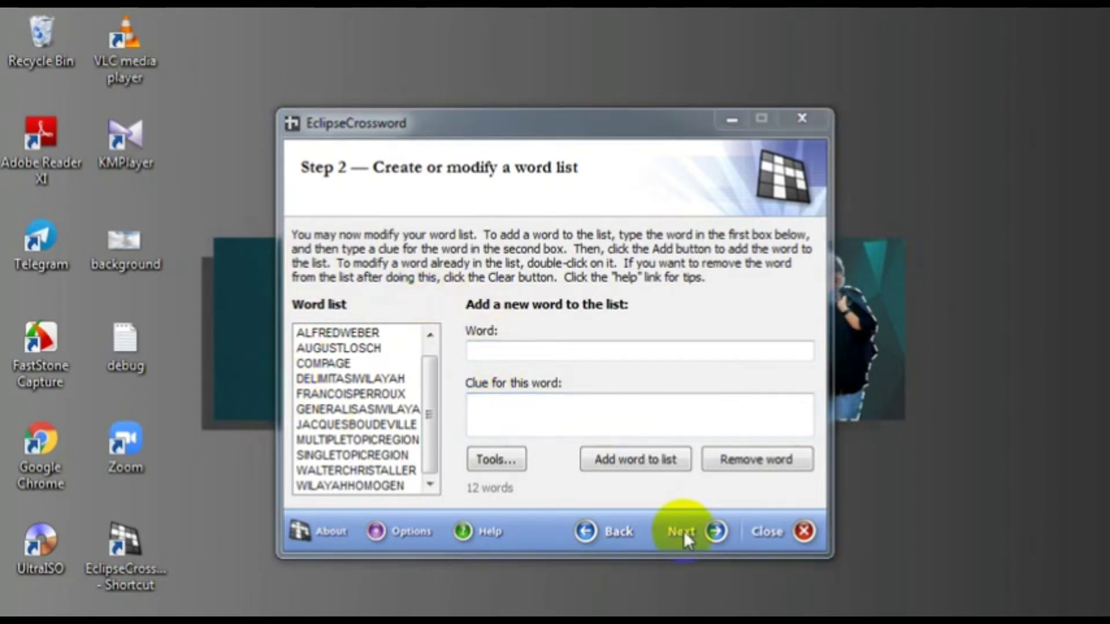
{"action": "left_click", "coordinate": [621, 395]}
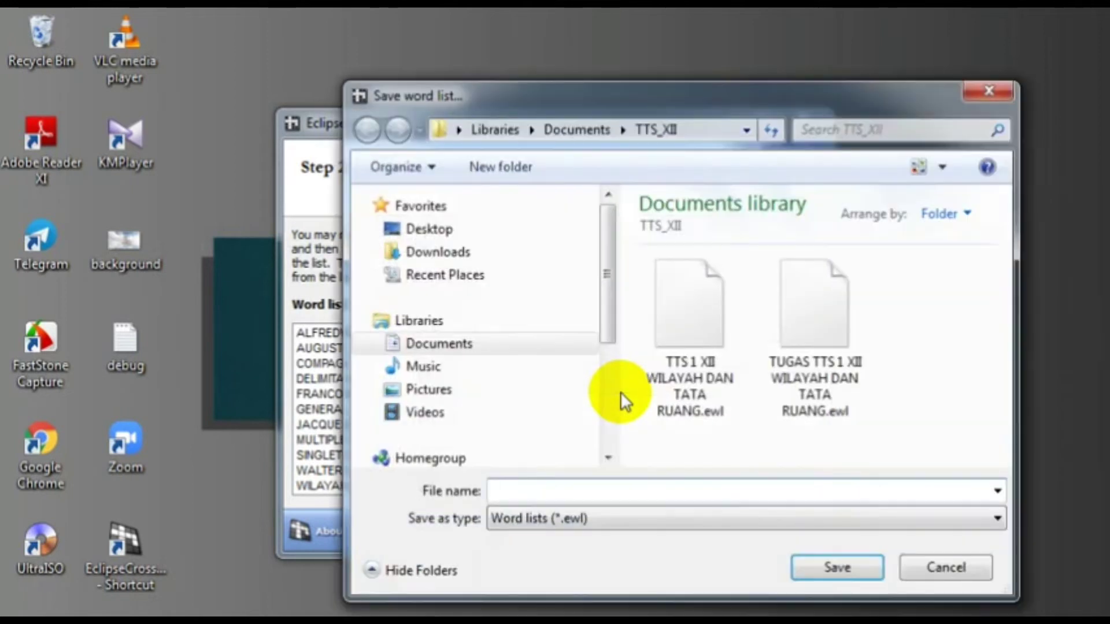
{"action": "left_click", "coordinate": [542, 489]}
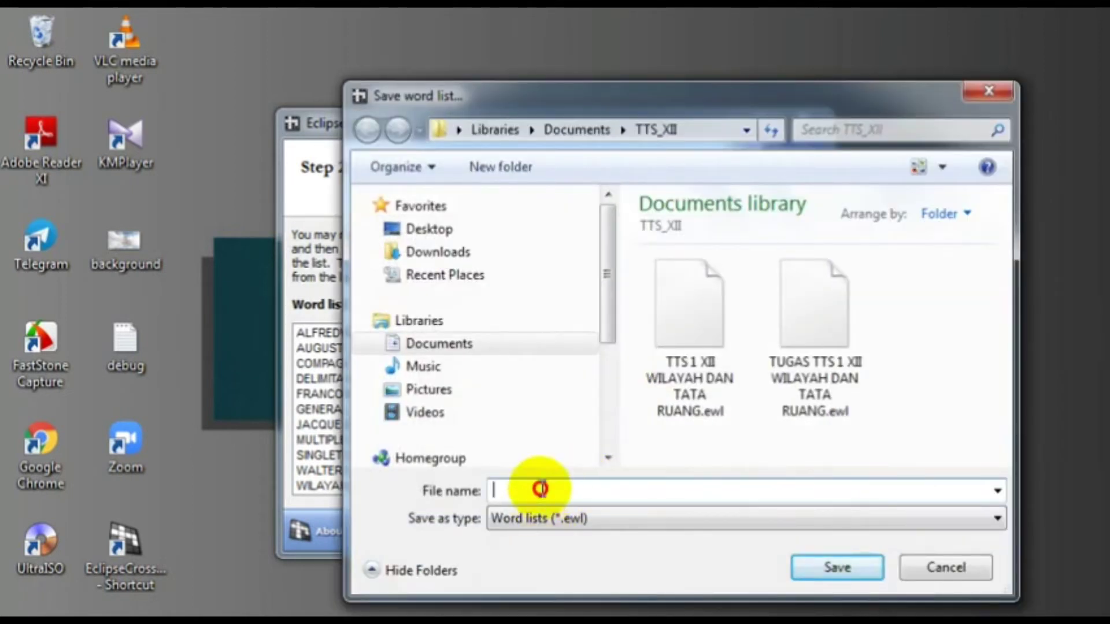
{"action": "type", "text": "TT"}
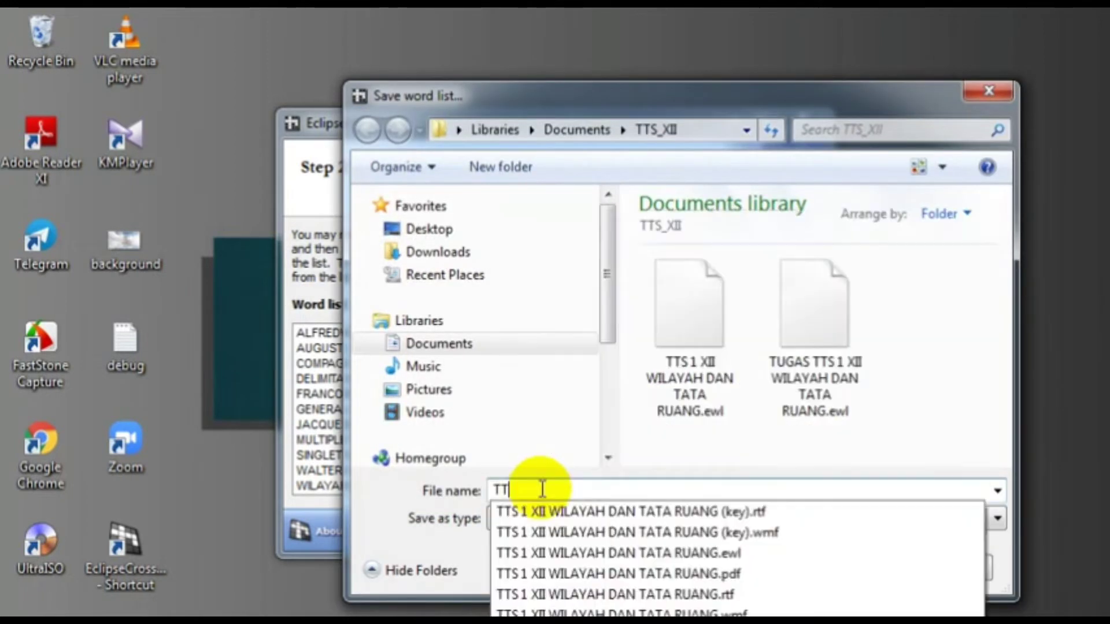
{"action": "type", "text": "S 1 XII WILAYAH"}
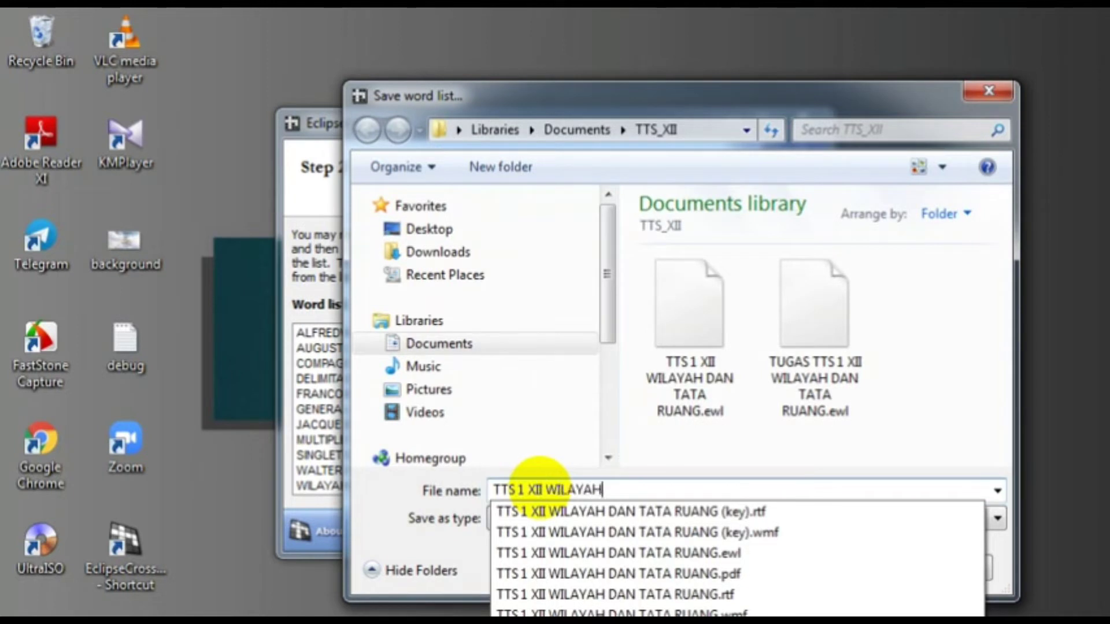
{"action": "type", "text": " DAN TATA"}
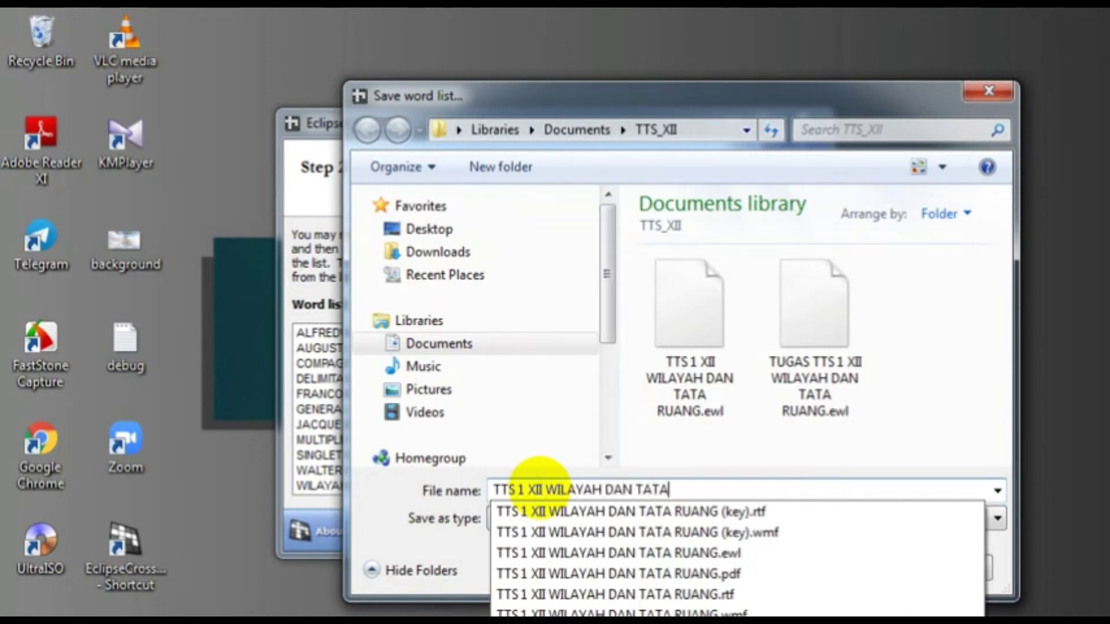
{"action": "type", "text": " RUAN"}
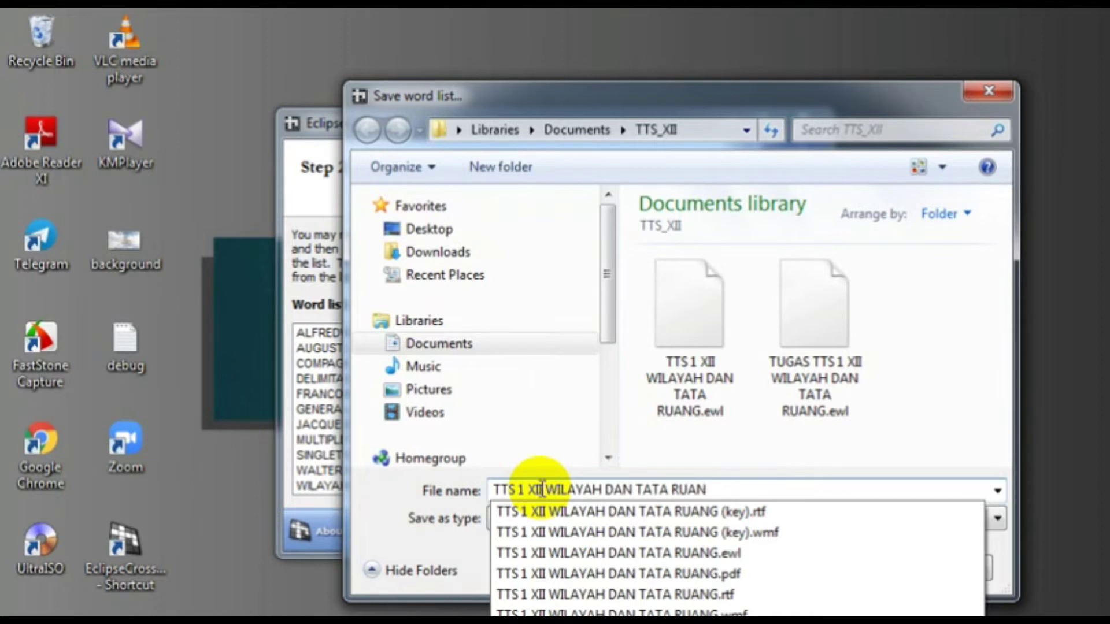
{"action": "type", "text": "G NEW"}
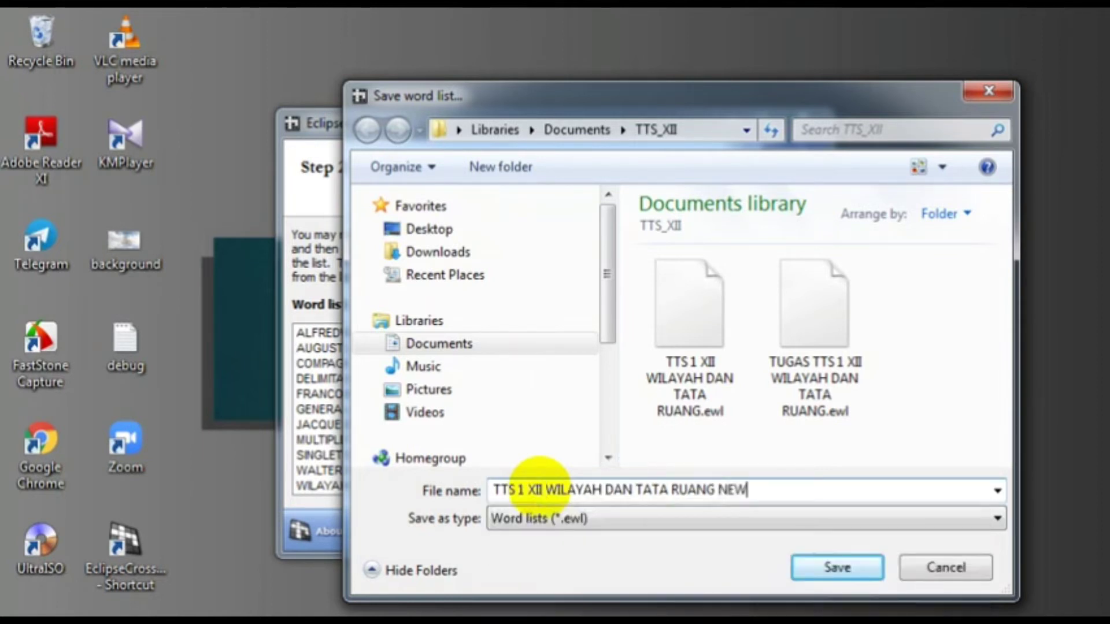
{"action": "left_click", "coordinate": [808, 568]}
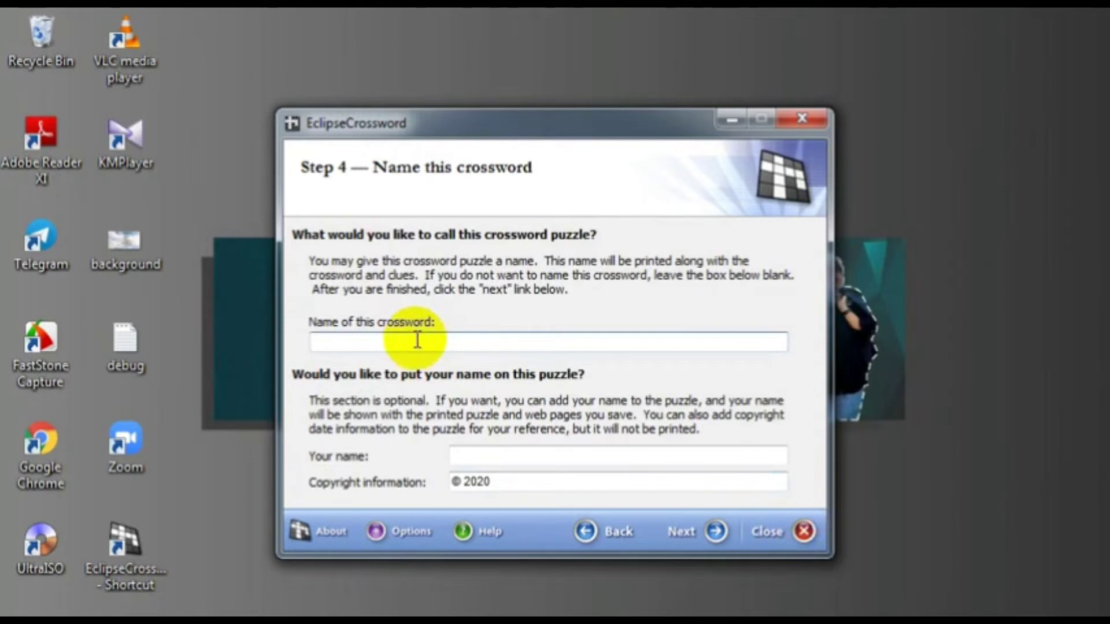
- Name the crossword puzzle "TTS 1 XII WILAYAH DAN TATA RUANG"
{"action": "type", "text": "TTS 1 XII WILAYAH DAN"}
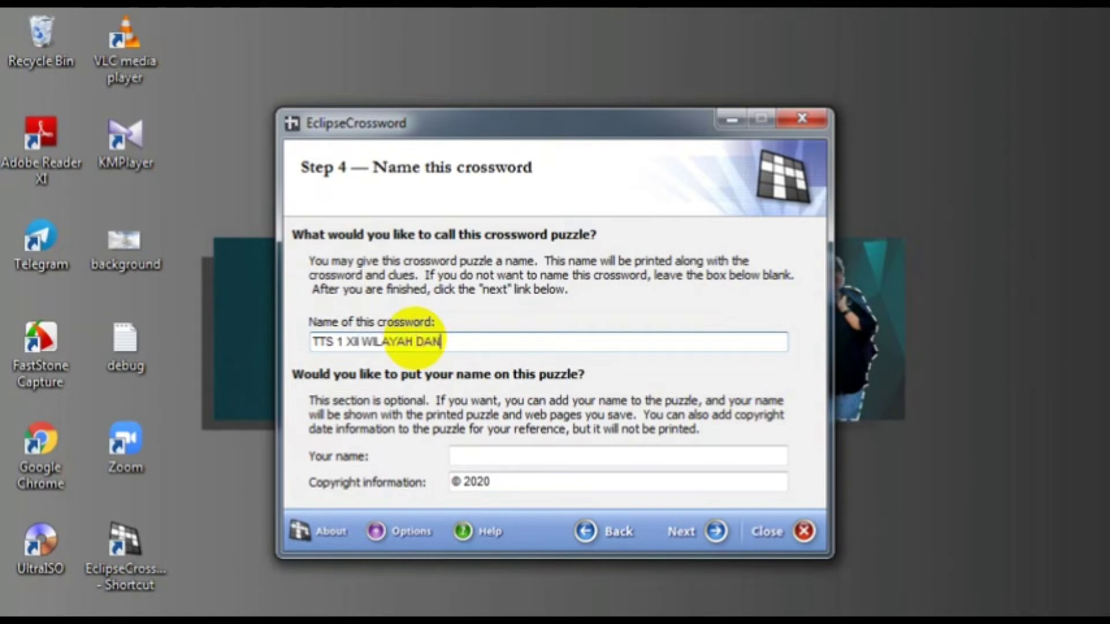
{"action": "type", "text": " TATA RUAN"}
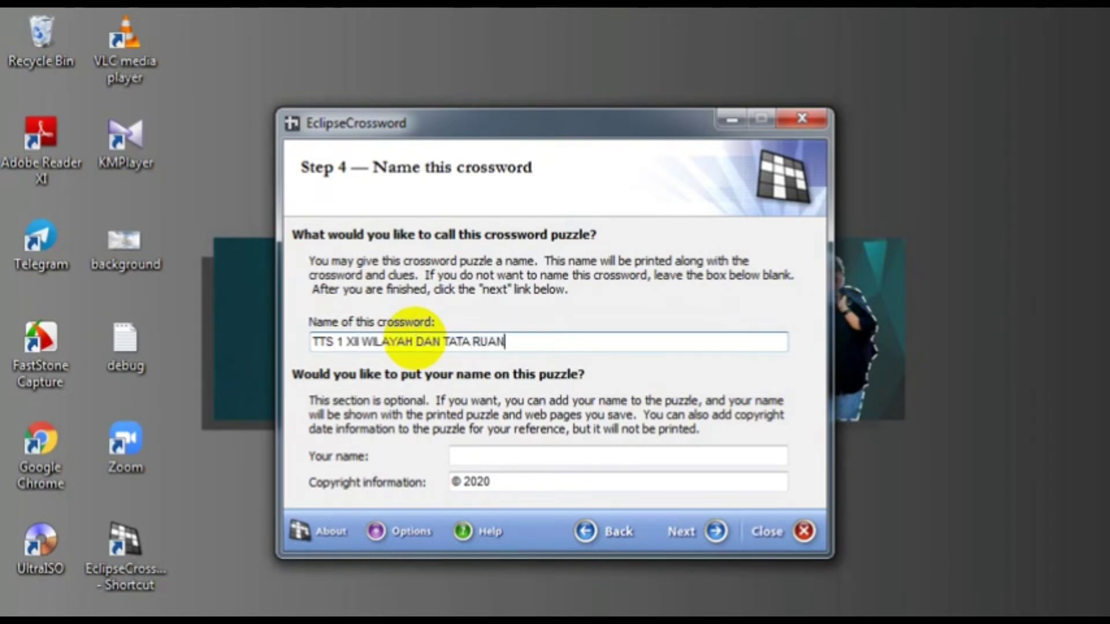
{"action": "type", "text": "G"}
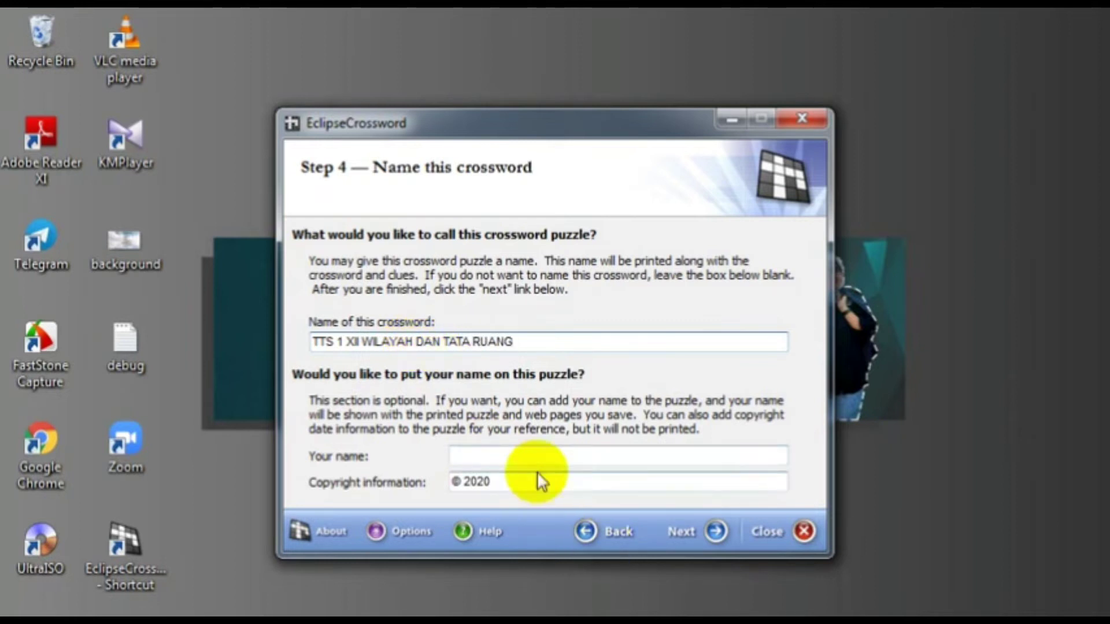
- Enter the author's full name for the puzzle and continue to the crossword size settings
{"action": "left_click", "coordinate": [538, 453]}
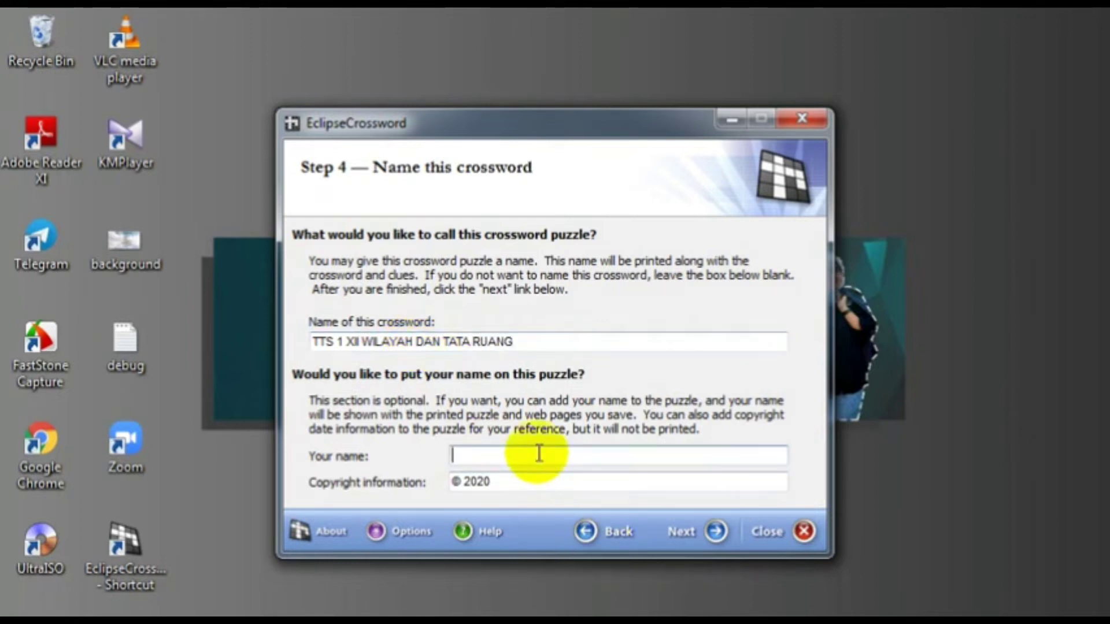
{"action": "type", "text": "MUKARRAMA IS"}
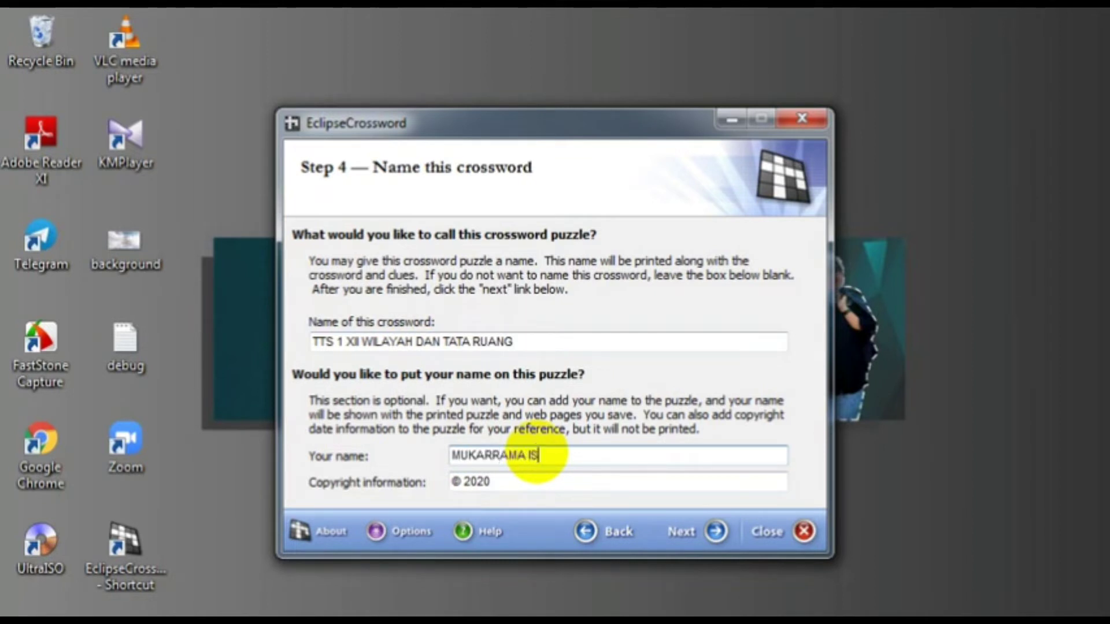
{"action": "type", "text": "MAIL"}
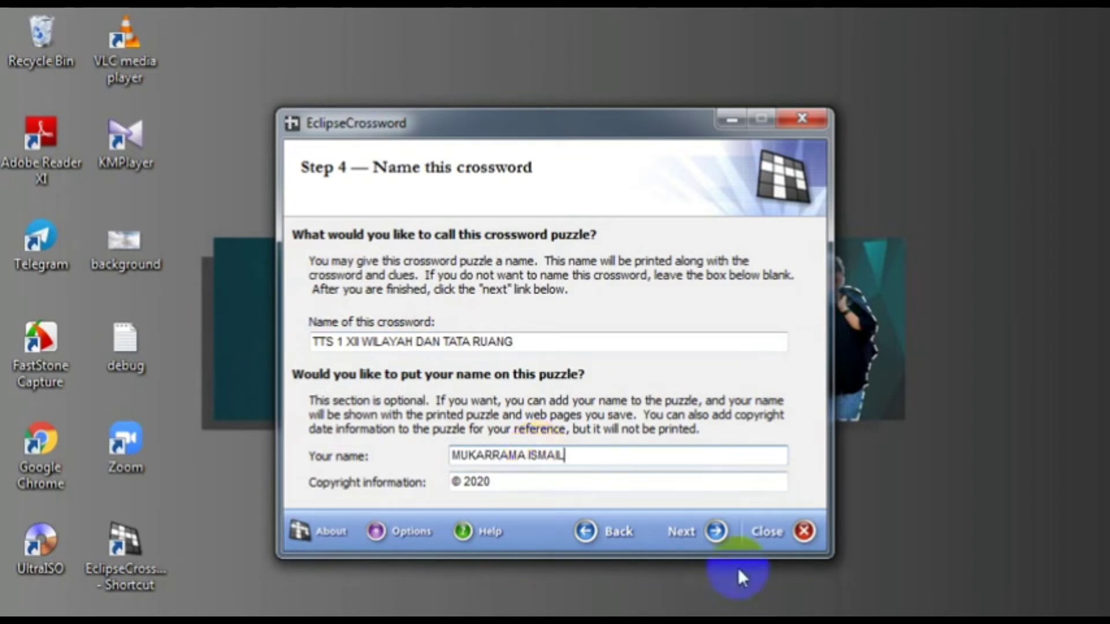
{"action": "left_click", "coordinate": [681, 538]}
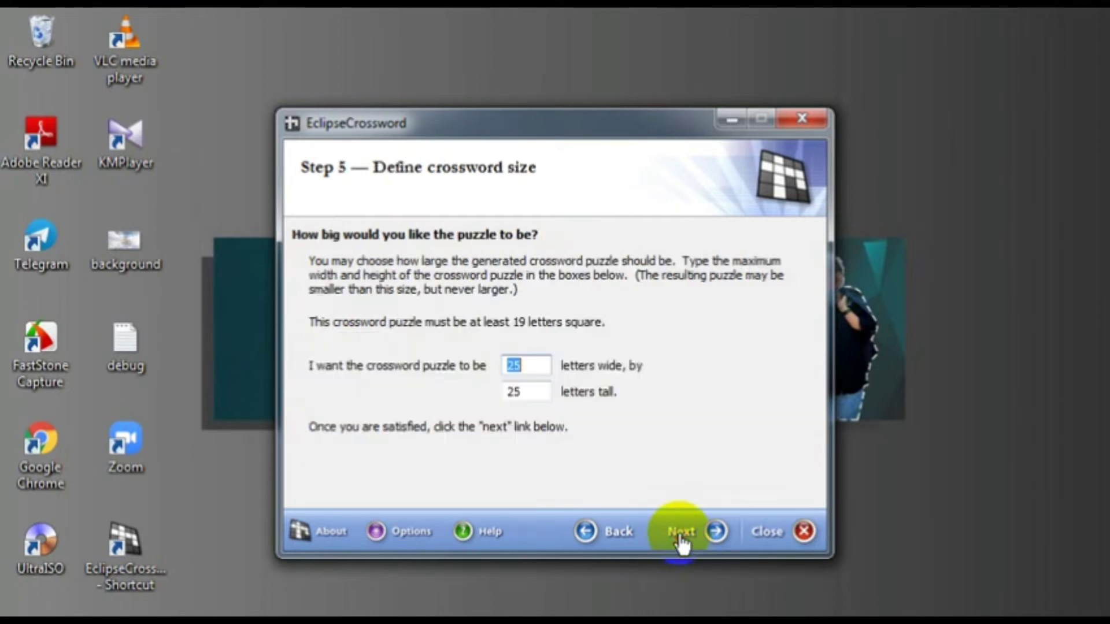
- Set the maximum crossword size to 30 letters wide by 30 letters tall and generate the puzzle
{"action": "left_click", "coordinate": [533, 365]}
{"action": "key", "text": "BackSpace"}
{"action": "key", "text": "BackSpace"}
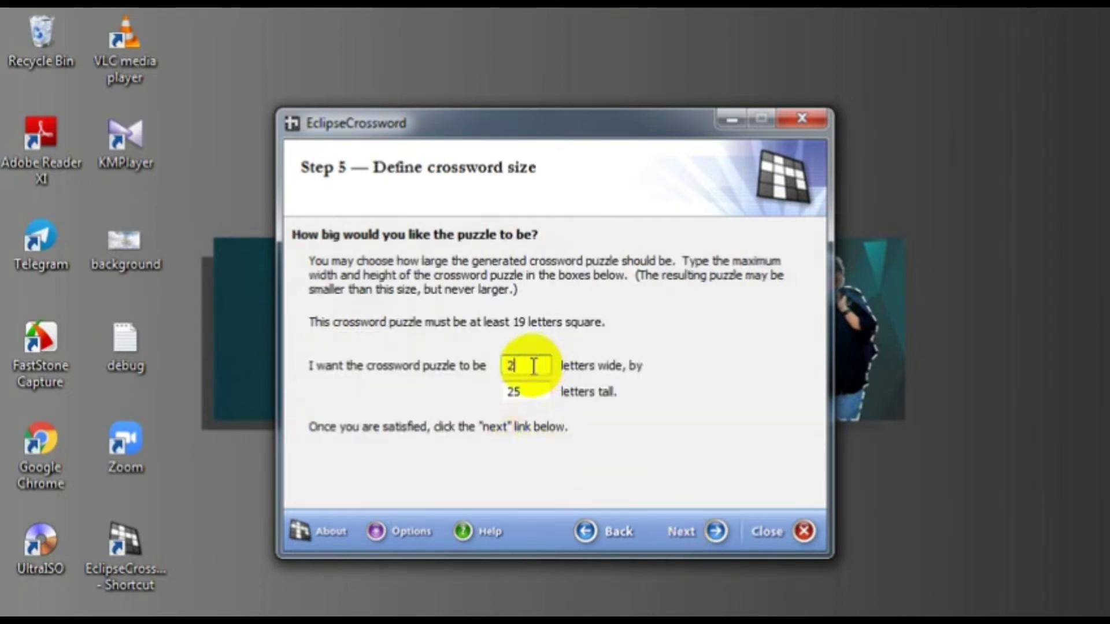
{"action": "type", "text": "30"}
{"action": "double_click", "coordinate": [534, 392]}
{"action": "type", "text": "30"}
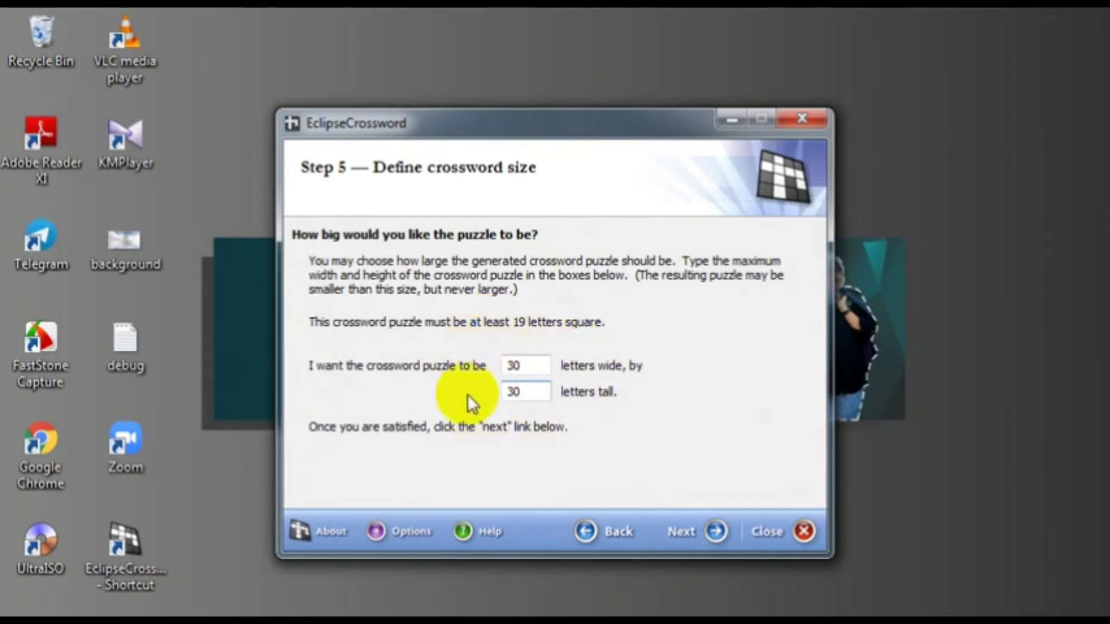
{"action": "double_click", "coordinate": [537, 366]}
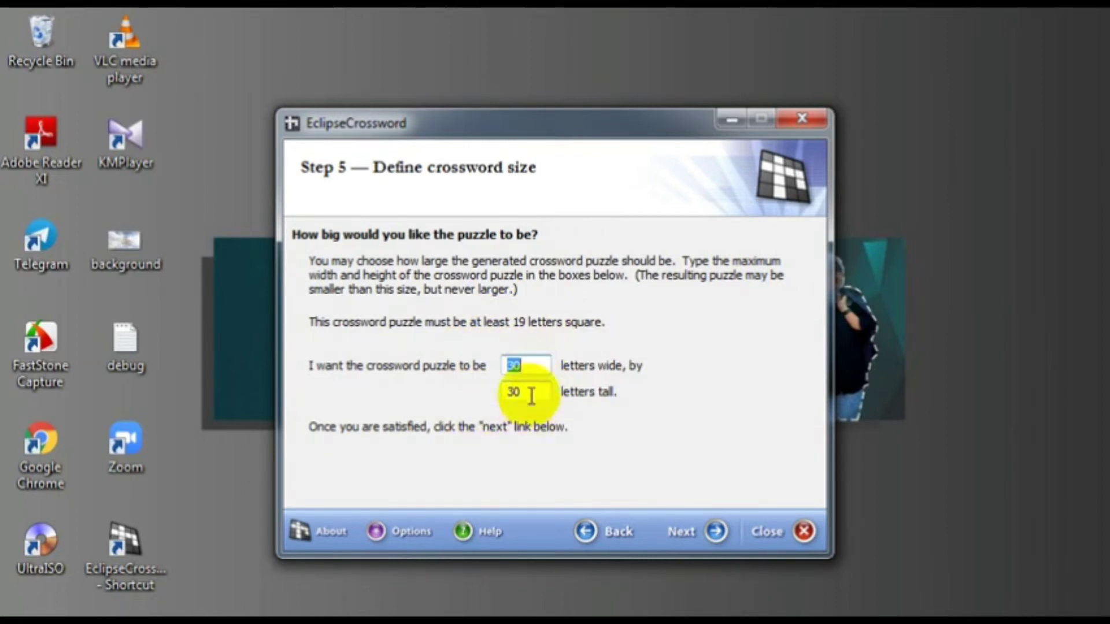
{"action": "double_click", "coordinate": [528, 390]}
{"action": "double_click", "coordinate": [533, 364]}
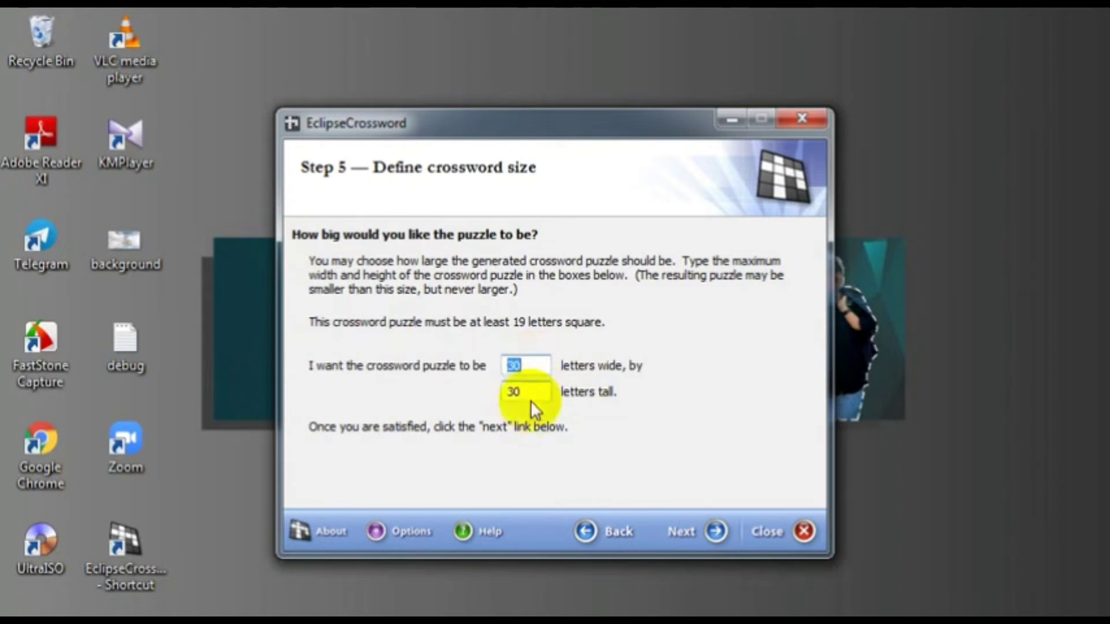
{"action": "double_click", "coordinate": [532, 391]}
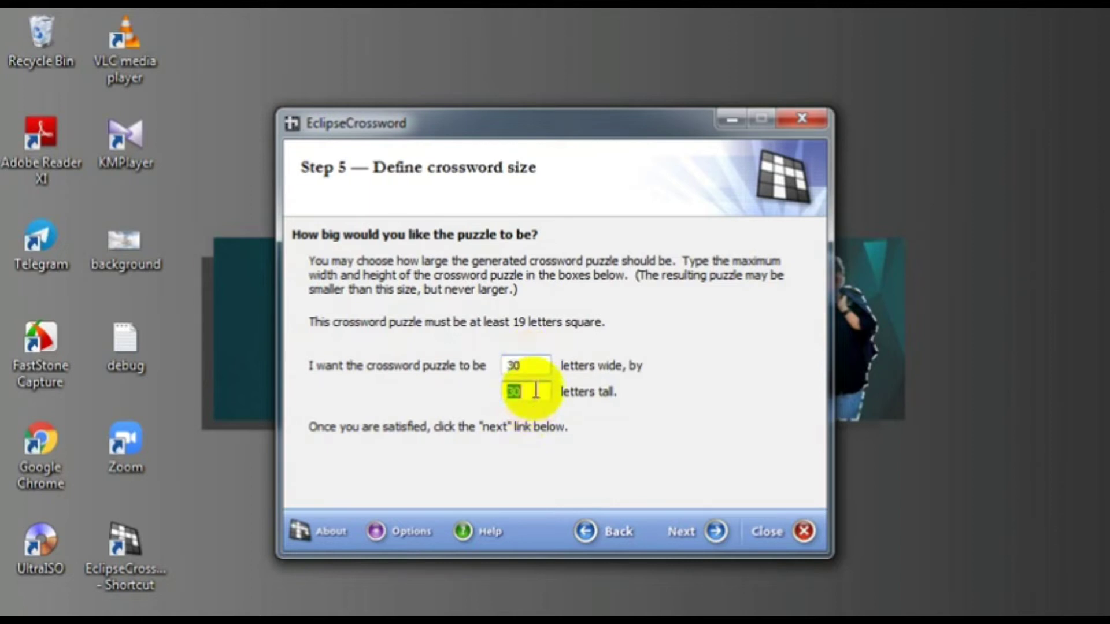
{"action": "left_click", "coordinate": [695, 540]}
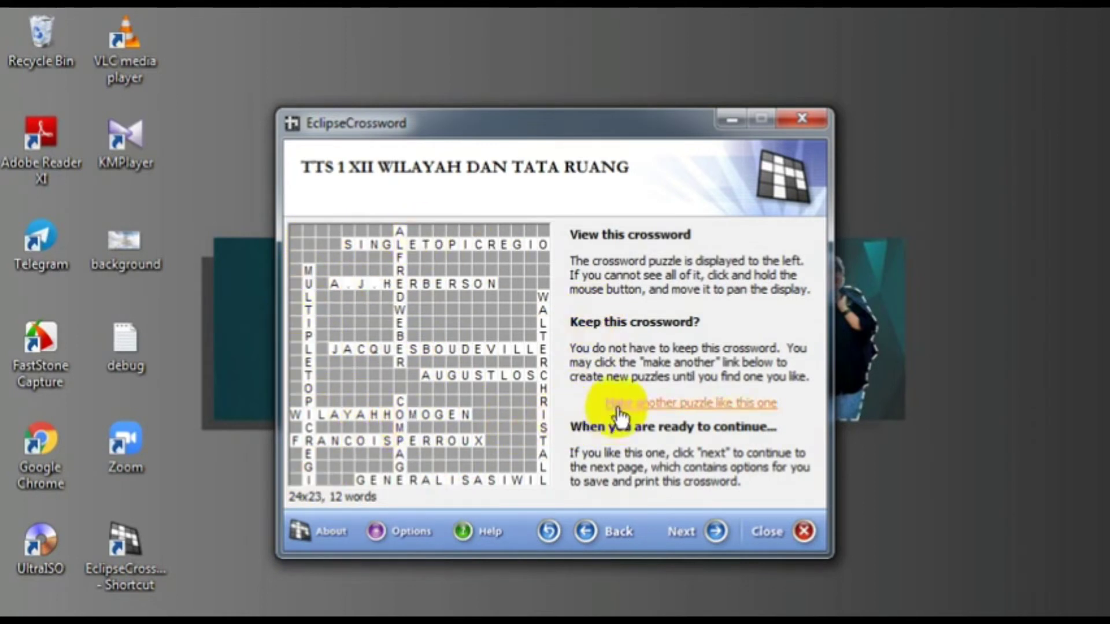
- Generate another layout of the crossword three times, then accept it and continue to the save and print options
{"action": "left_click", "coordinate": [691, 408]}
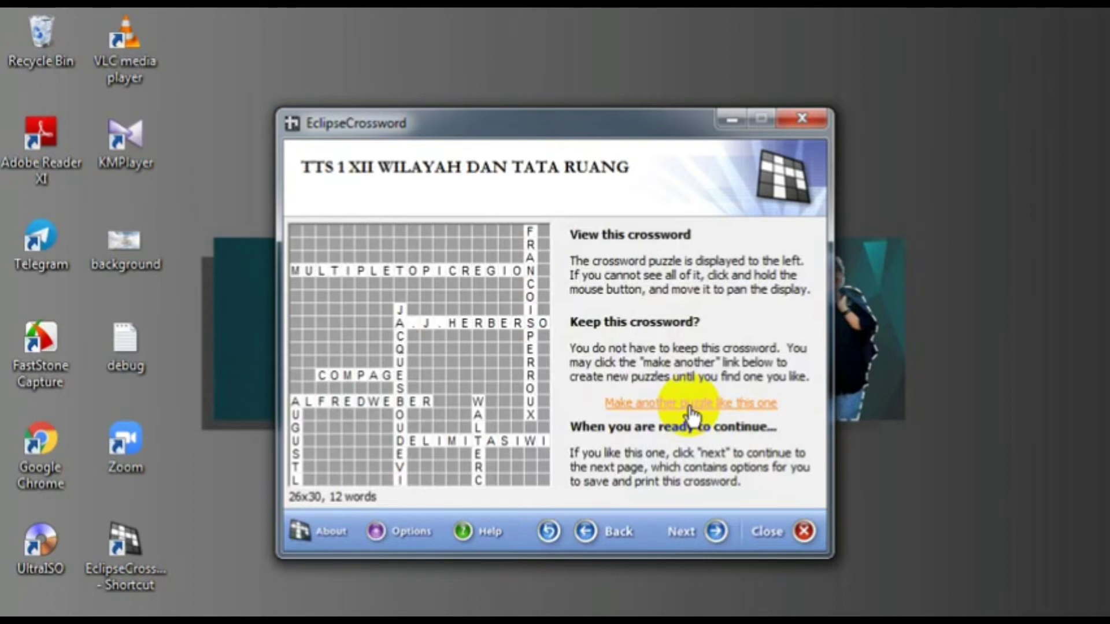
{"action": "left_click", "coordinate": [691, 408]}
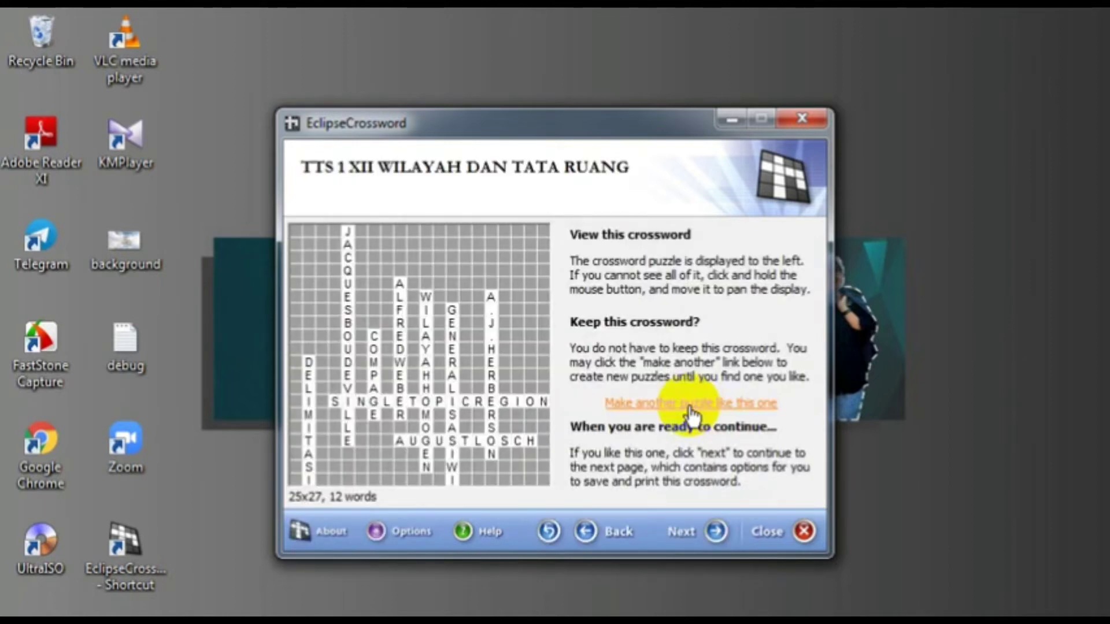
{"action": "left_click", "coordinate": [691, 407]}
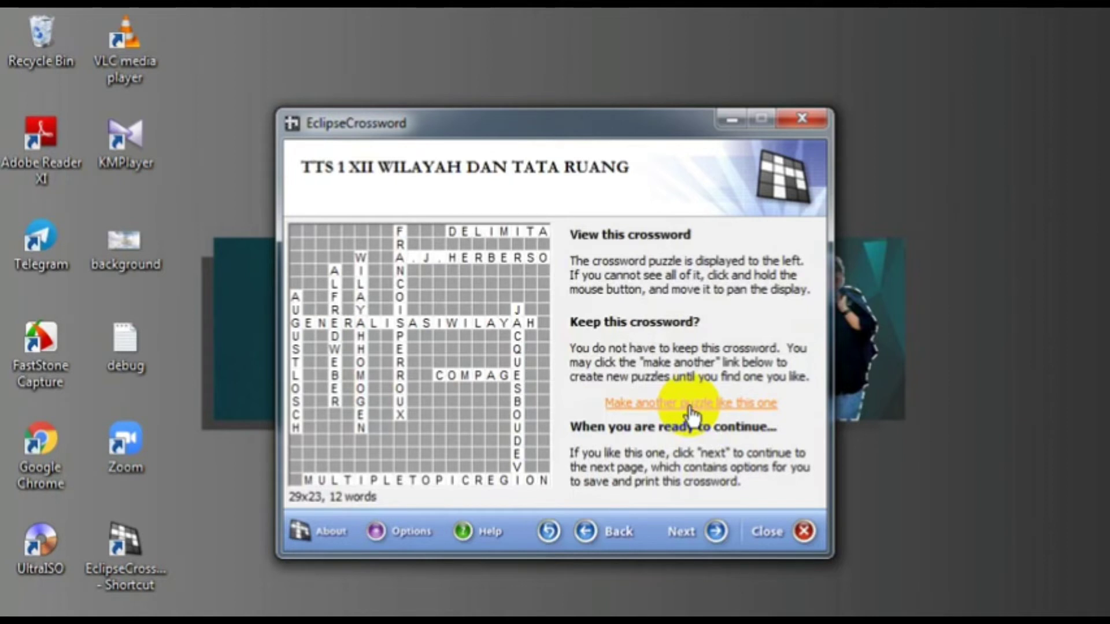
{"action": "left_click", "coordinate": [683, 532]}
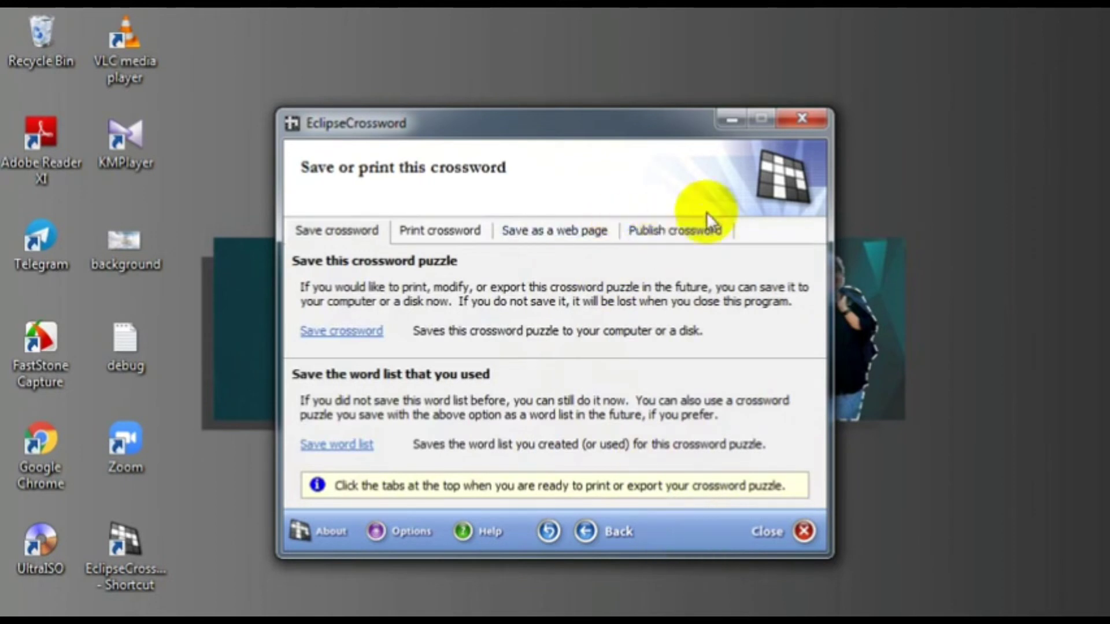
- Export the empty puzzle grid as a Windows metafile named "TTS 1 XII WILAYAH DAN TATA RUANG NEW" in the TTS_XII folder
{"action": "left_click", "coordinate": [666, 231]}
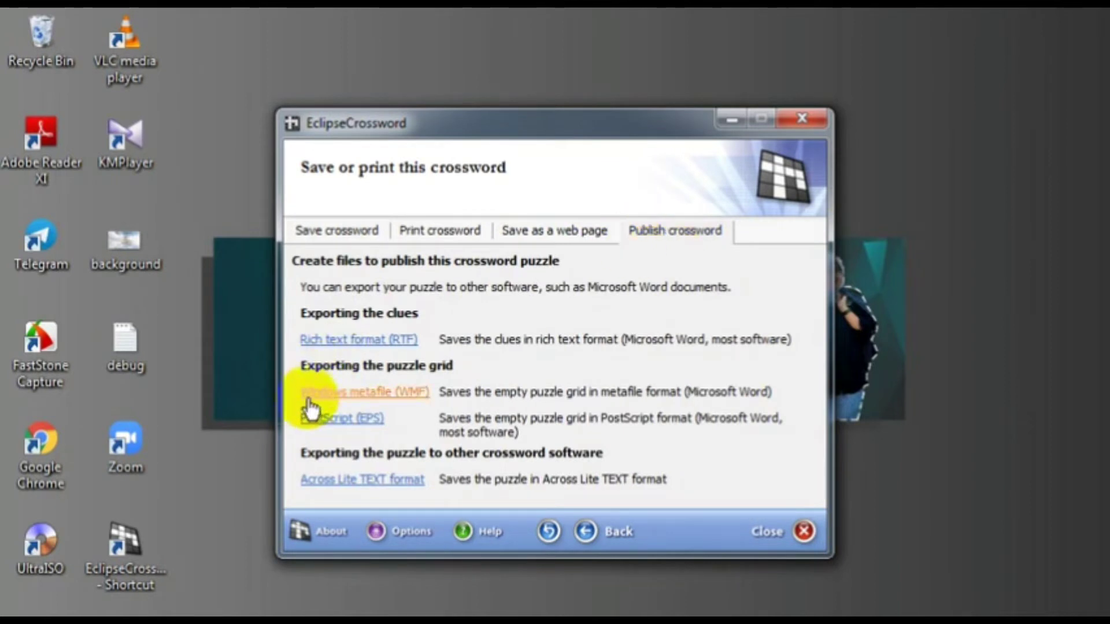
{"action": "left_click", "coordinate": [370, 394]}
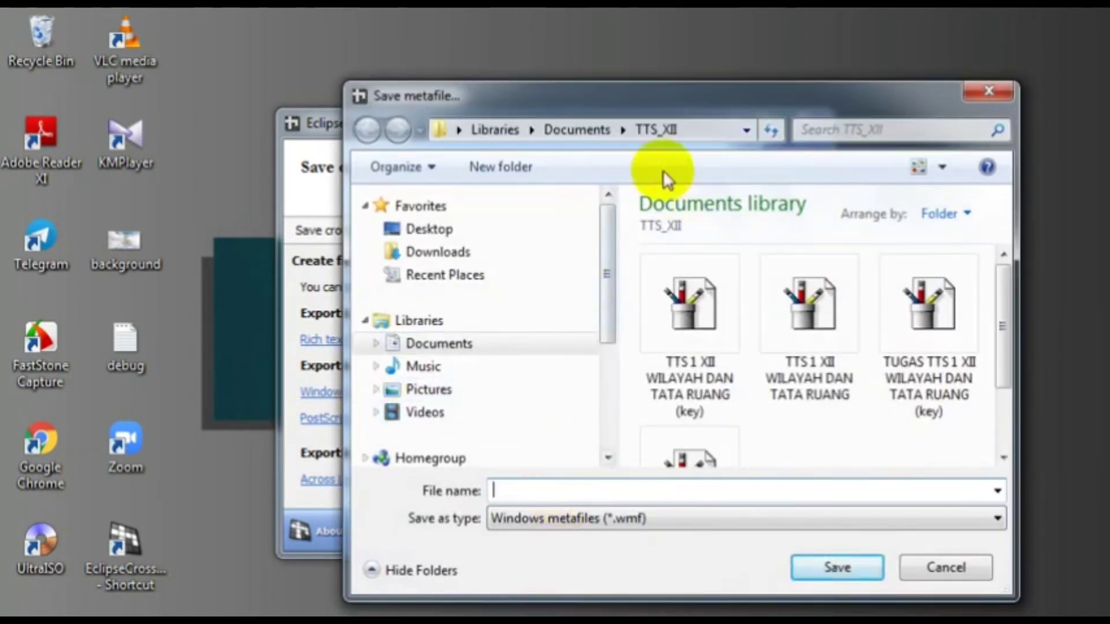
{"action": "left_click", "coordinate": [417, 350]}
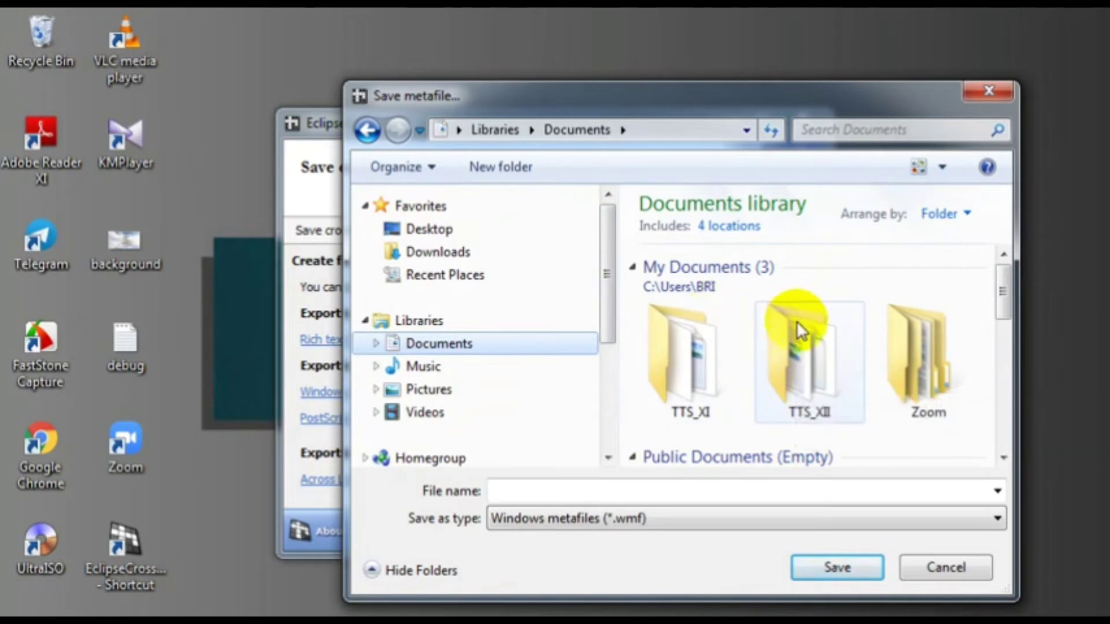
{"action": "left_click", "coordinate": [804, 361]}
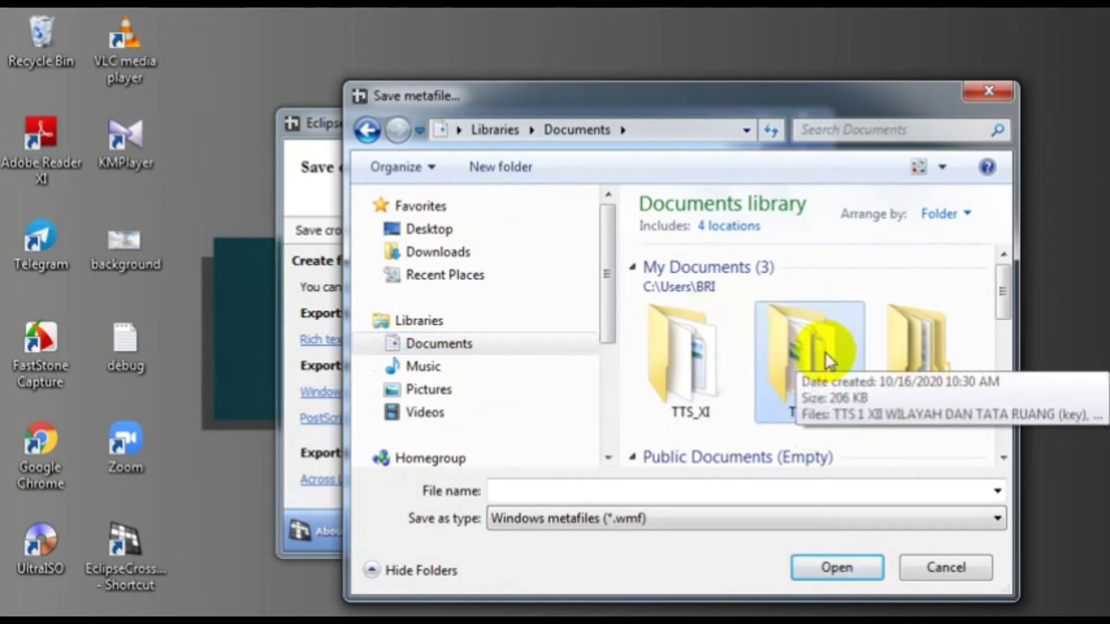
{"action": "double_click", "coordinate": [824, 351]}
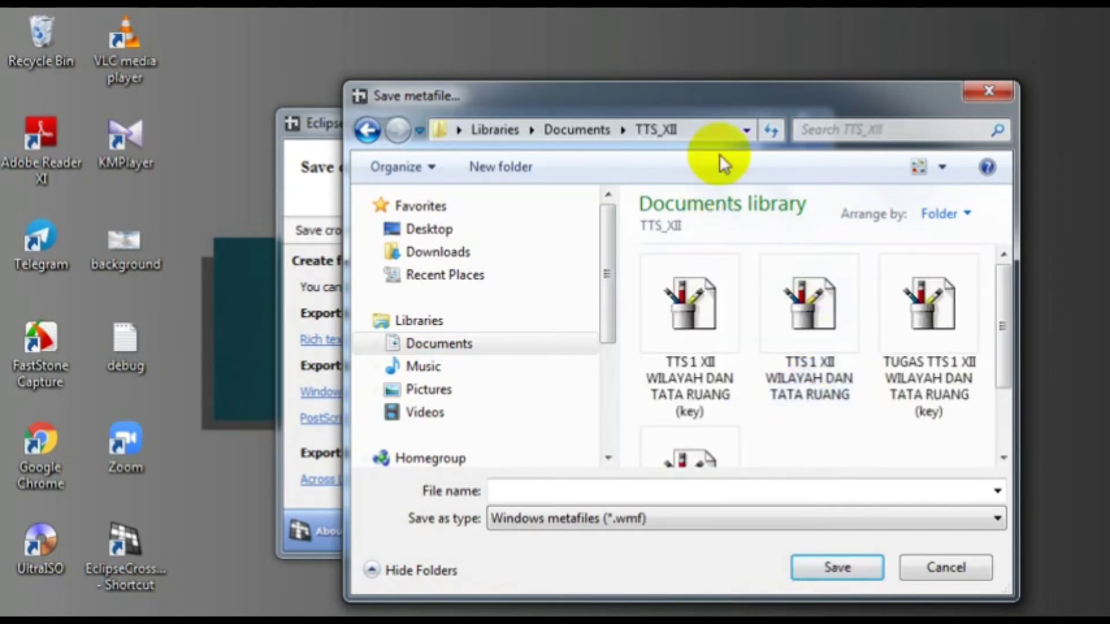
{"action": "left_click", "coordinate": [561, 493]}
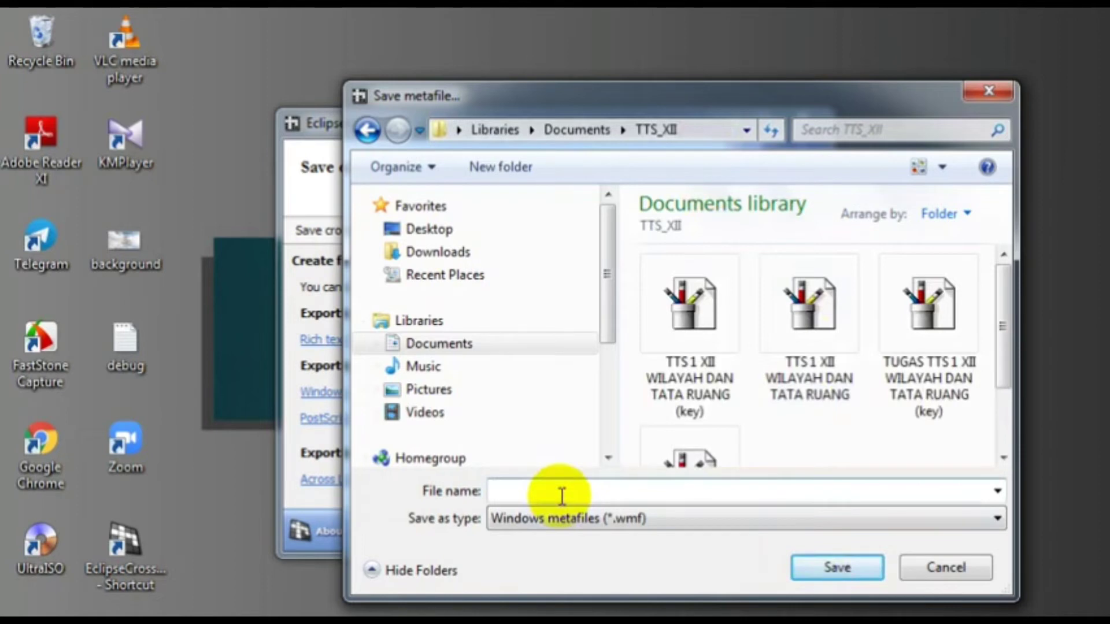
{"action": "type", "text": "tt"}
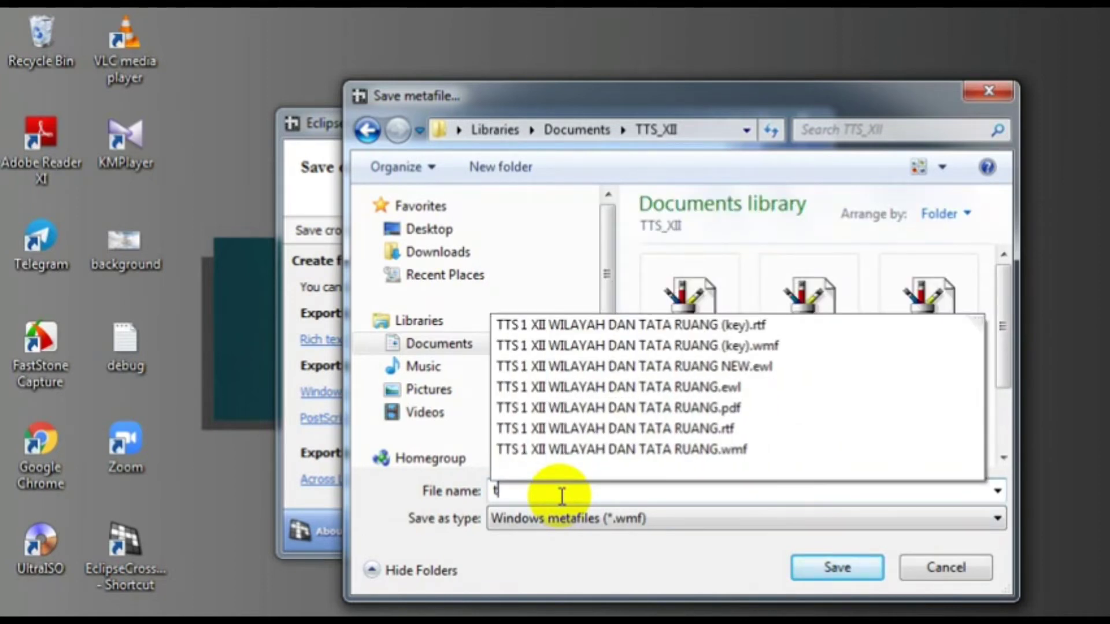
{"action": "key", "text": "BackSpace"}
{"action": "type", "text": "TTS 1 XII WIL"}
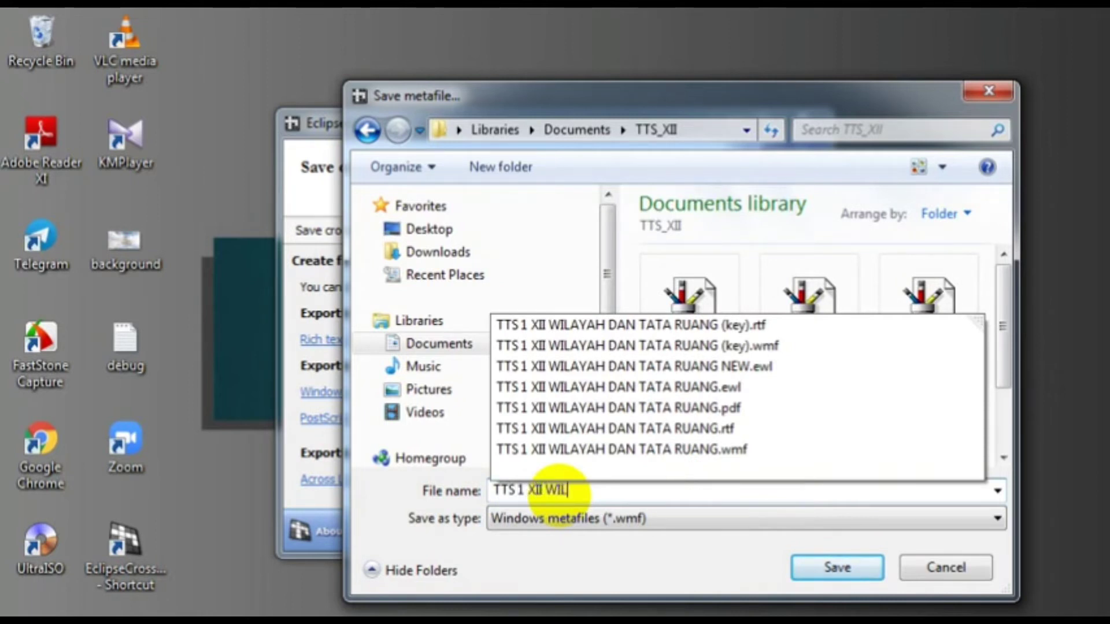
{"action": "type", "text": "AYAH DAN TATA"}
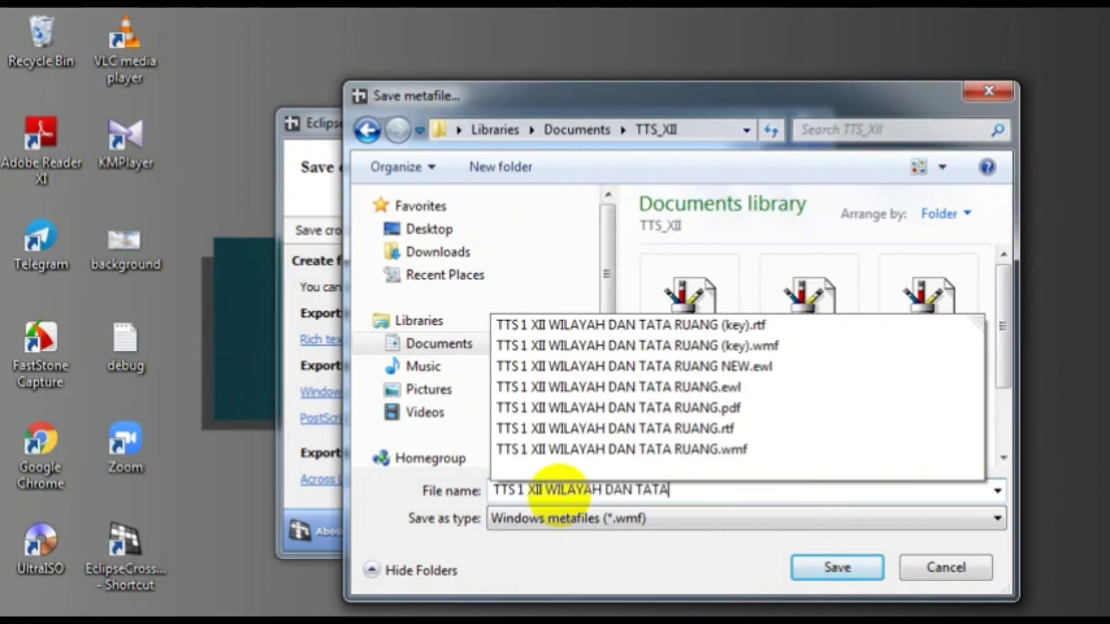
{"action": "type", "text": " RUANG NEW"}
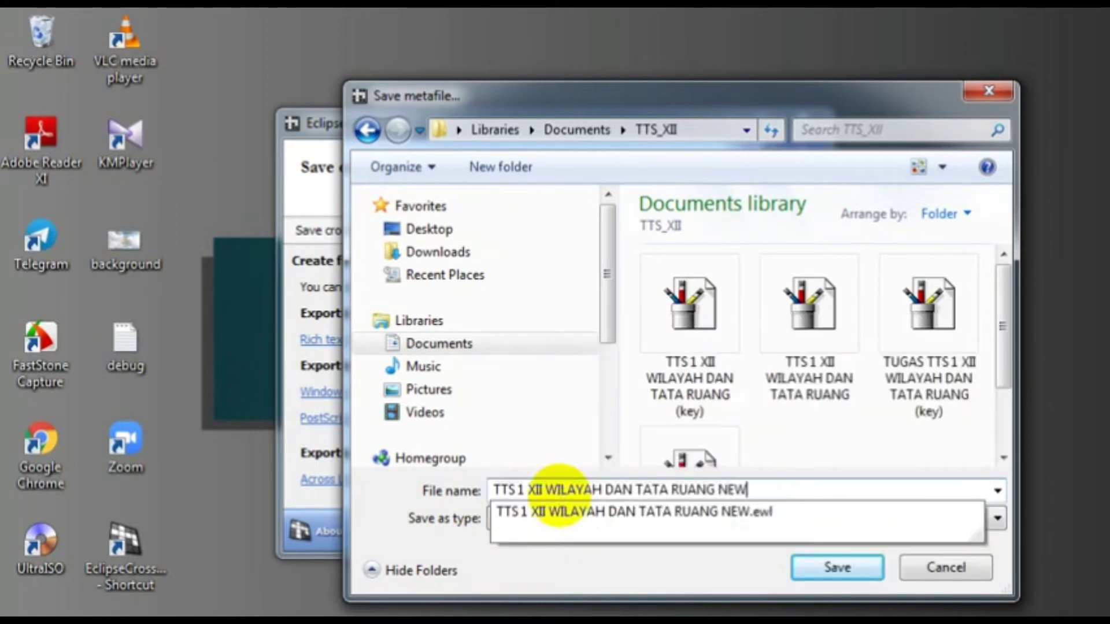
{"action": "left_click", "coordinate": [814, 568]}
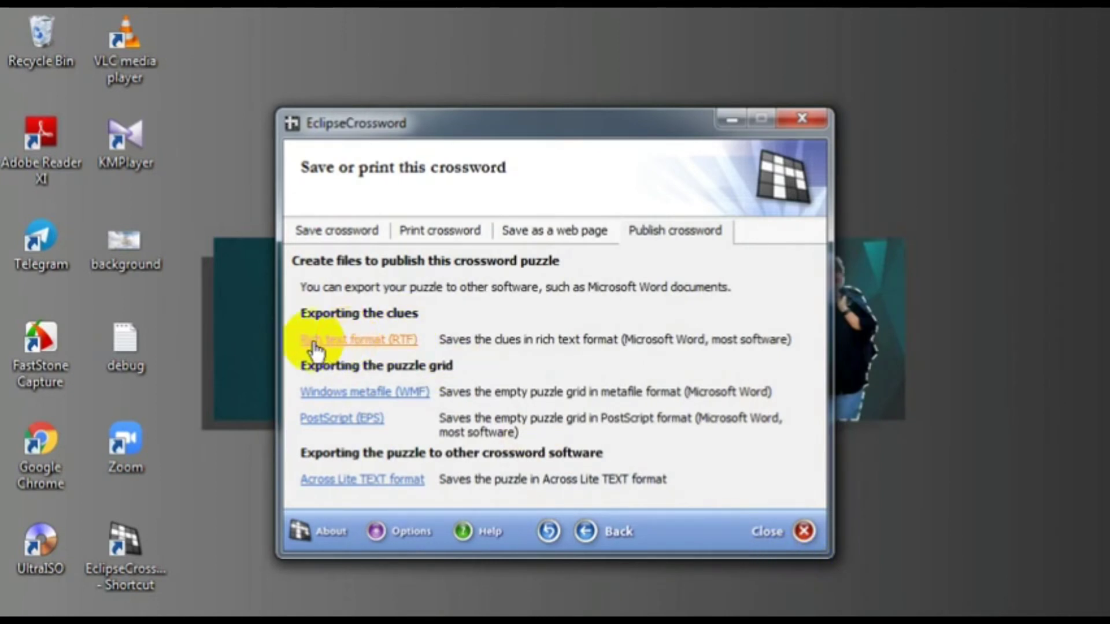
- Export the clues in rich text format as "TTS 1 XI WILAYAH DAN TATA RUANG NEW" in the TTS_XII folder
{"action": "left_click", "coordinate": [370, 341]}
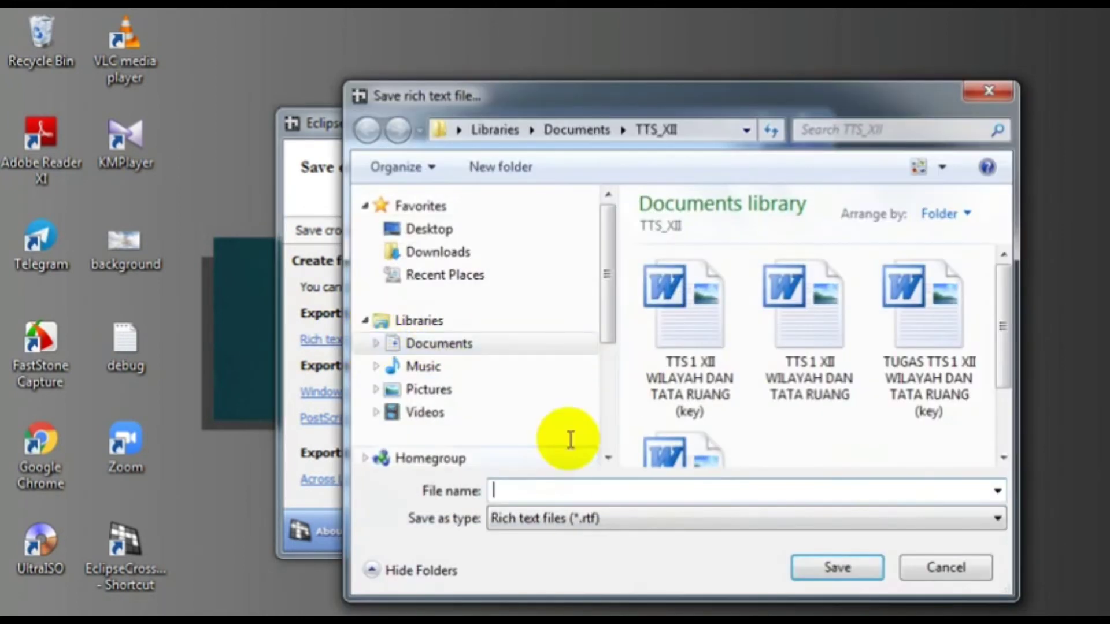
{"action": "left_click", "coordinate": [546, 493]}
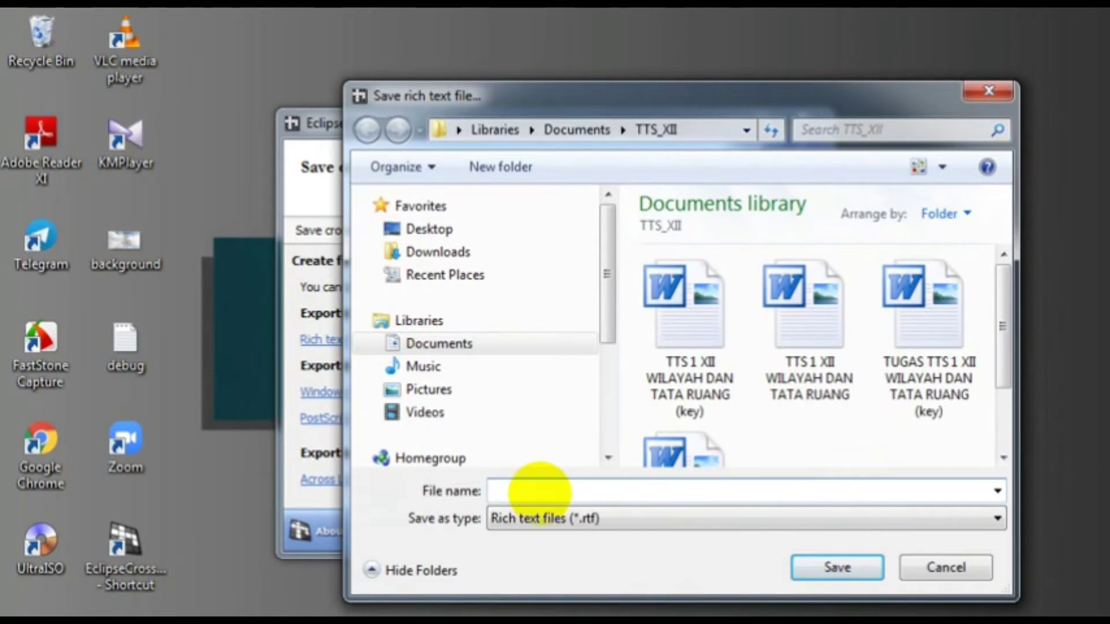
{"action": "type", "text": "TTS 1 XI"}
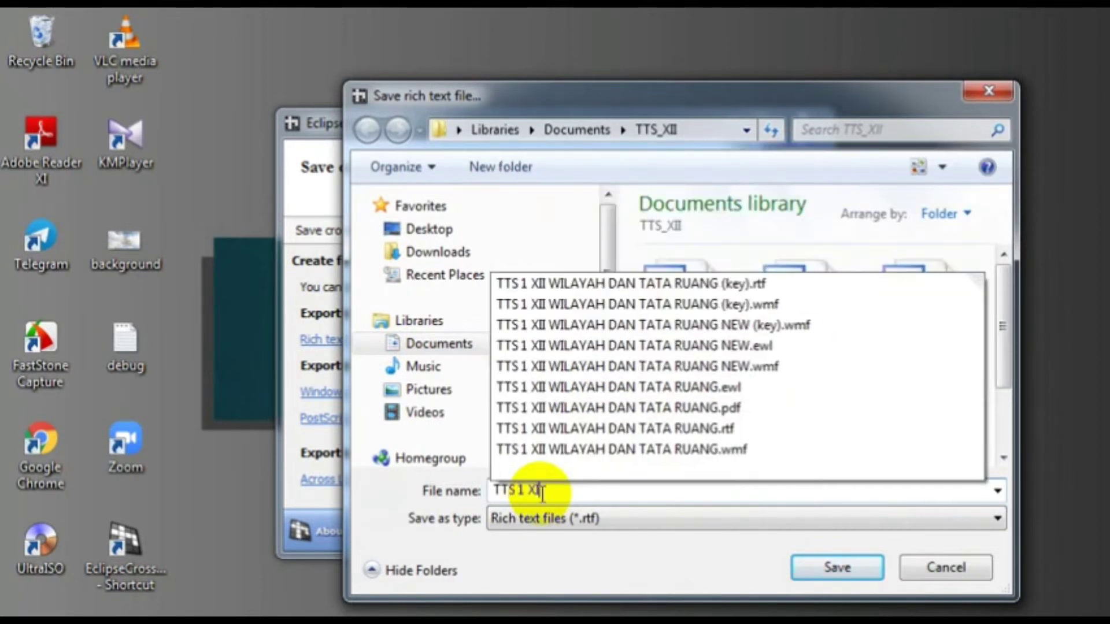
{"action": "type", "text": " WILAYA"}
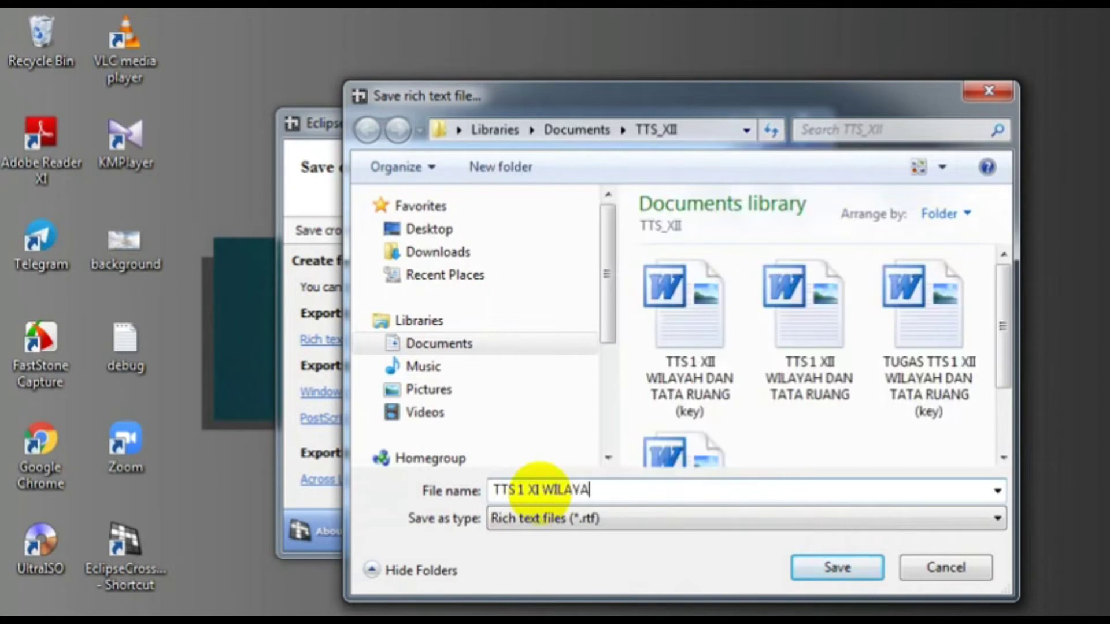
{"action": "type", "text": "H DAN TATA"}
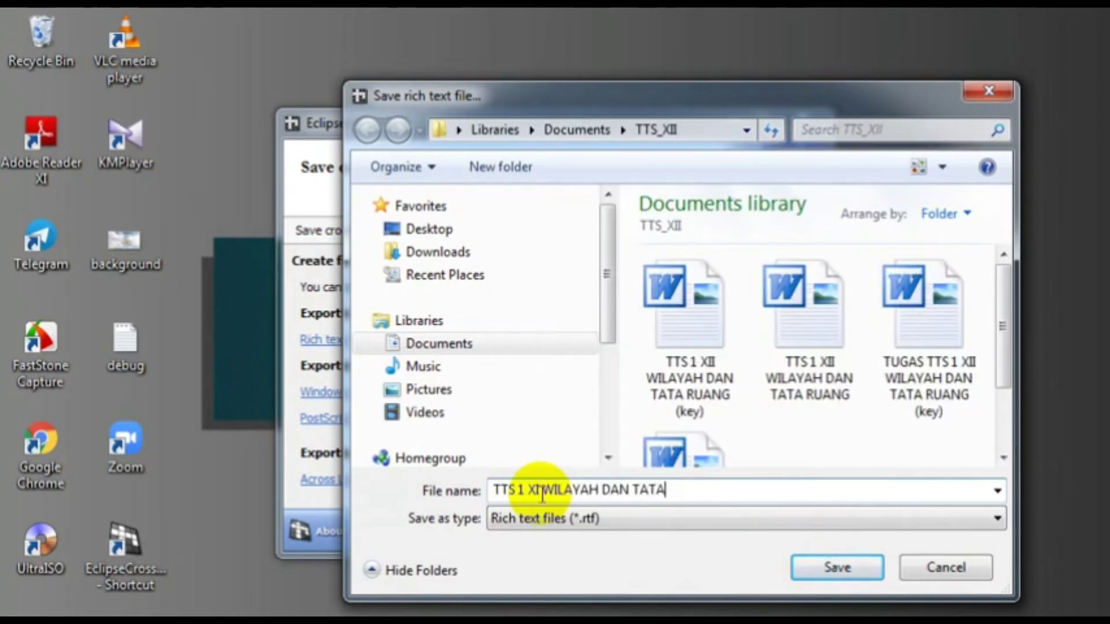
{"action": "type", "text": " RUANG NEW"}
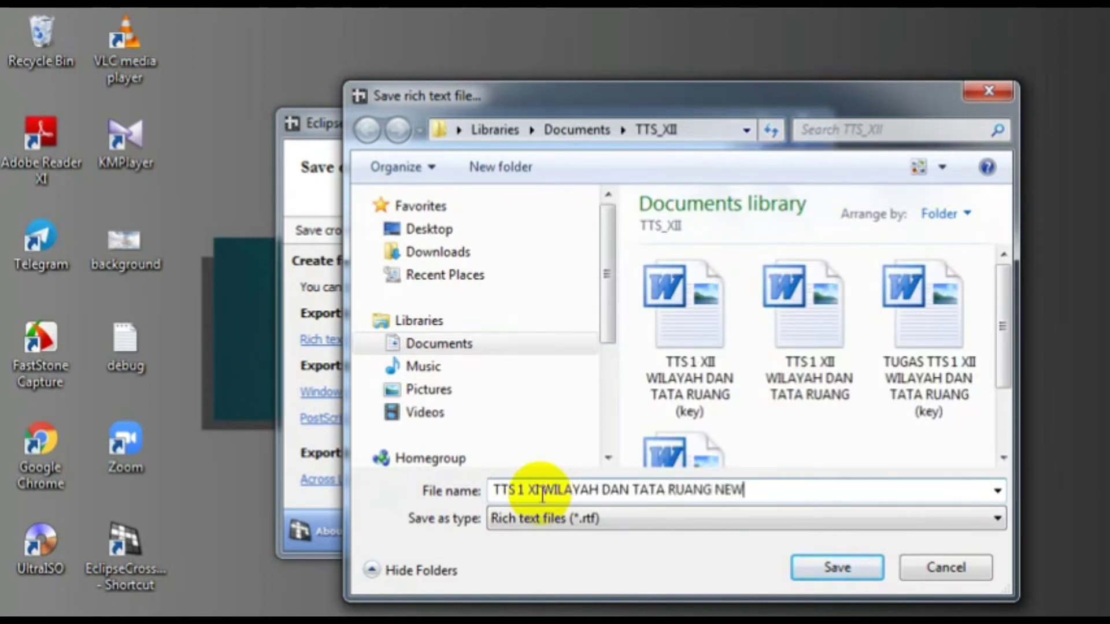
{"action": "left_click", "coordinate": [827, 568]}
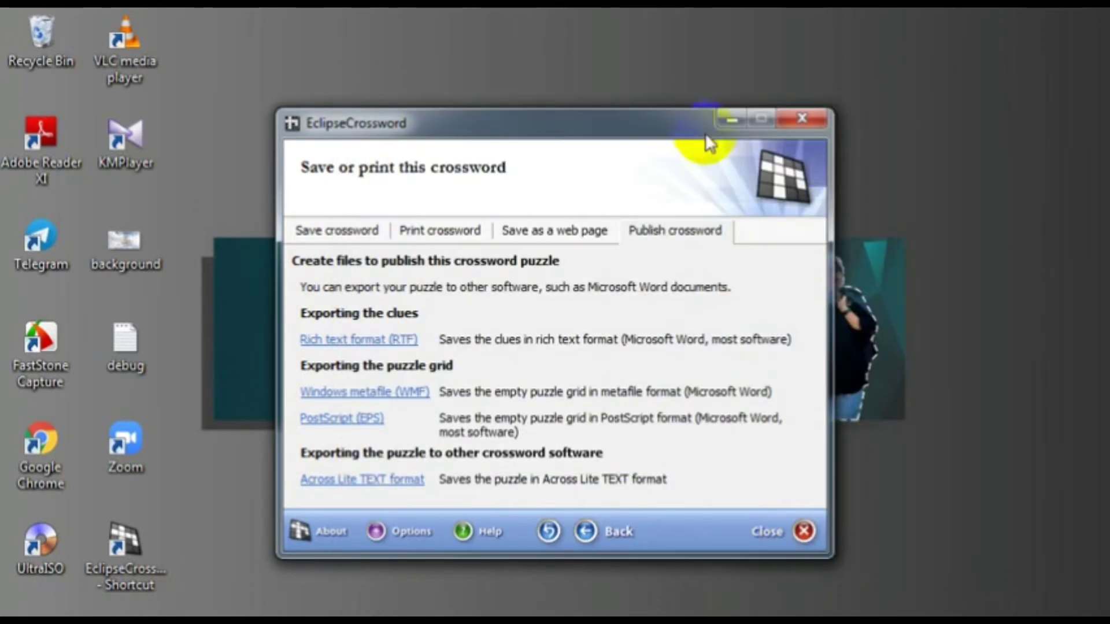
- Minimize the crossword window, switch to Windows Explorer and open the TTS_XII folder in the Documents library
{"action": "left_click", "coordinate": [727, 119]}
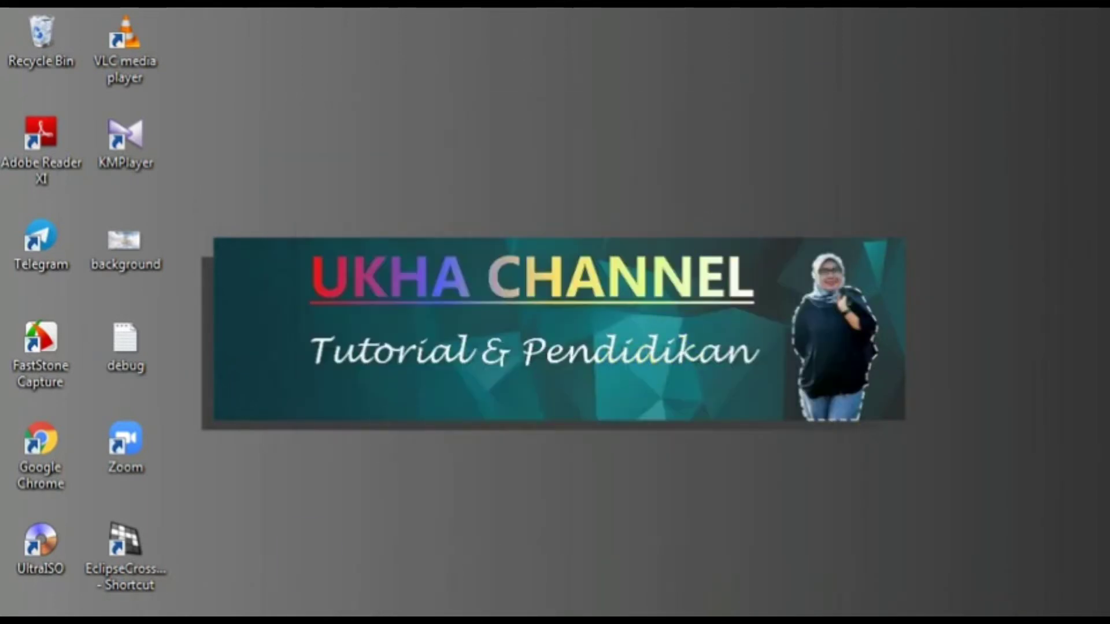
{"action": "left_click", "coordinate": [364, 529]}
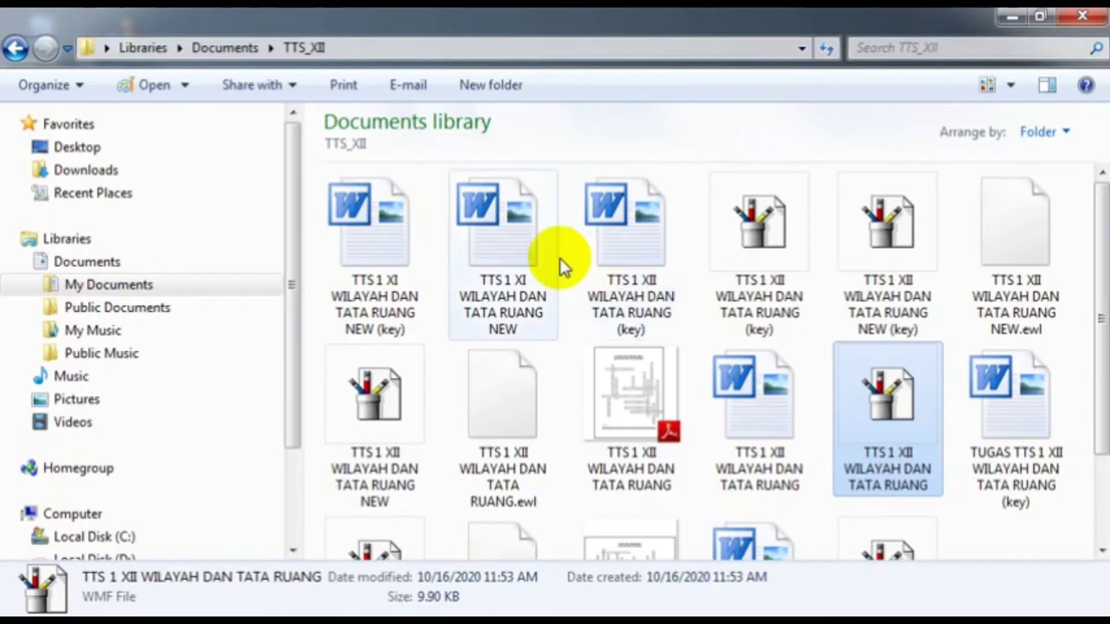
{"action": "left_click", "coordinate": [133, 262]}
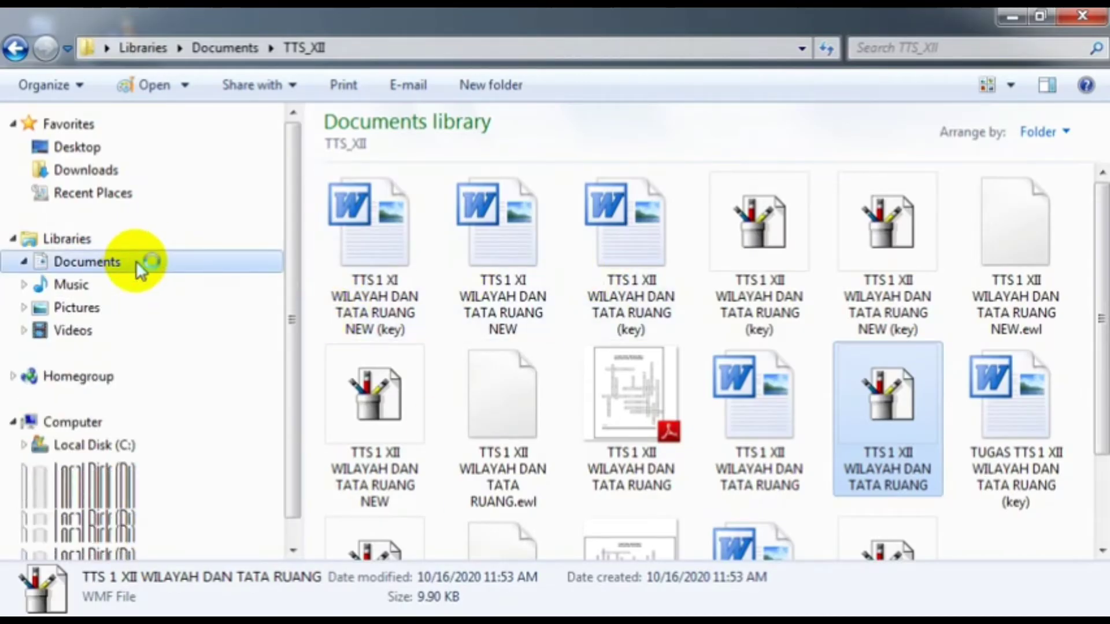
{"action": "left_click", "coordinate": [508, 265]}
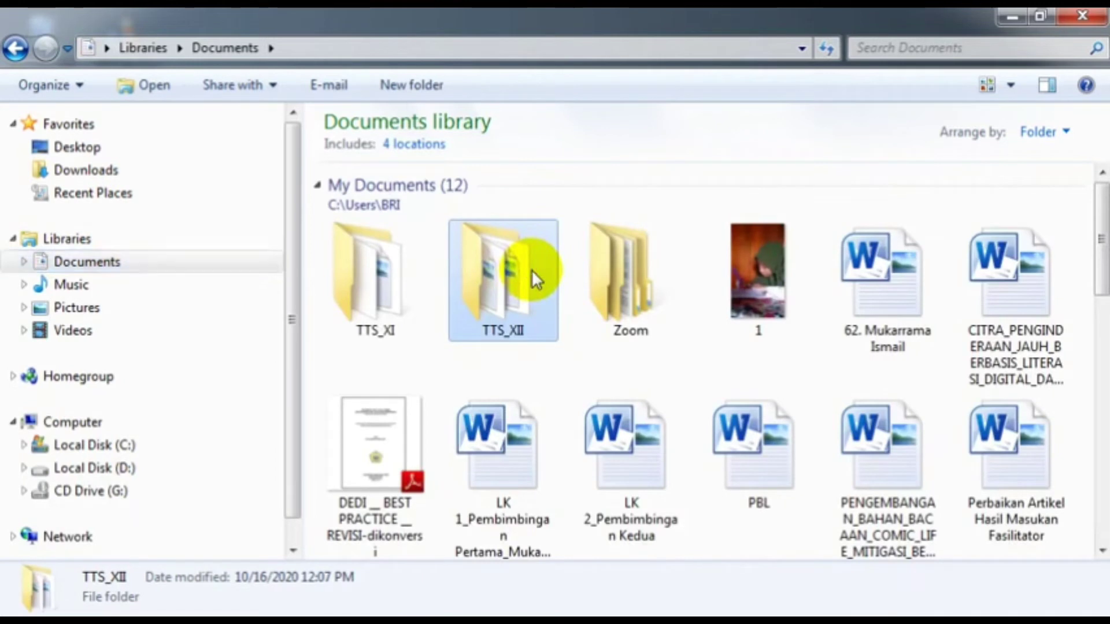
{"action": "double_click", "coordinate": [532, 270]}
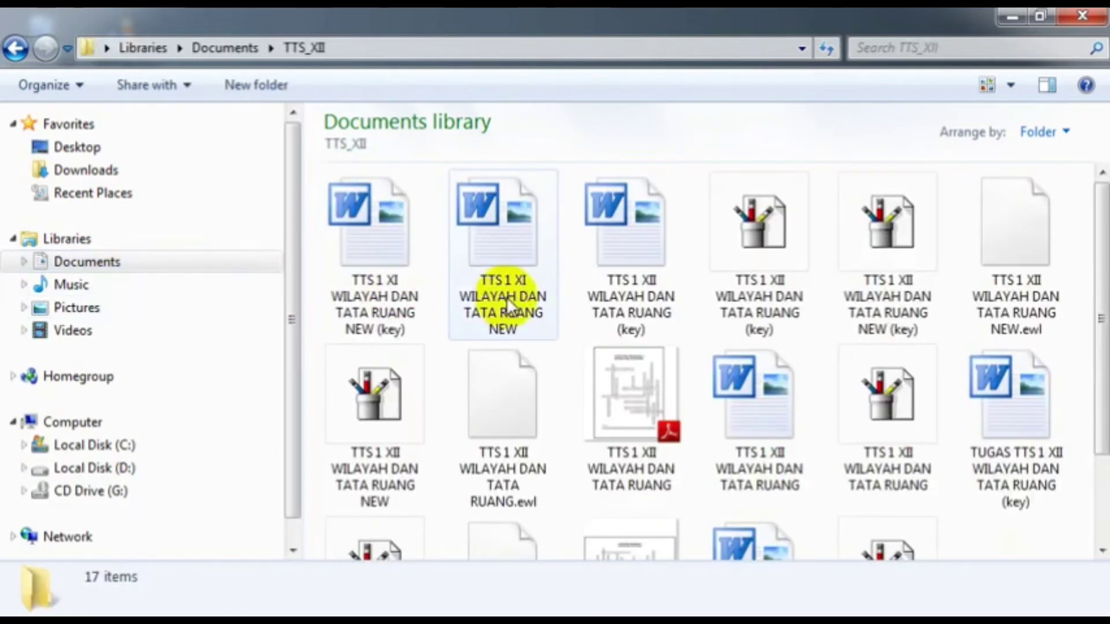
- Examine the exported crossword files in the TTS_XII folder one by one
{"action": "left_click", "coordinate": [383, 312]}
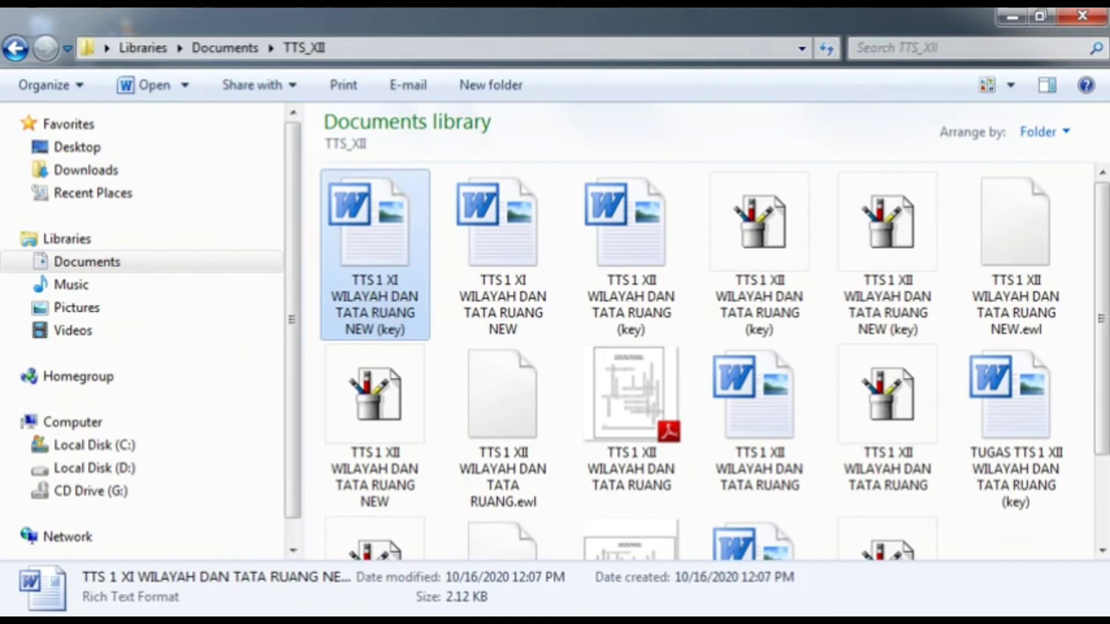
{"action": "key", "text": "Right"}
{"action": "key", "text": "Right"}
{"action": "key", "text": "Right"}
{"action": "key", "text": "Right"}
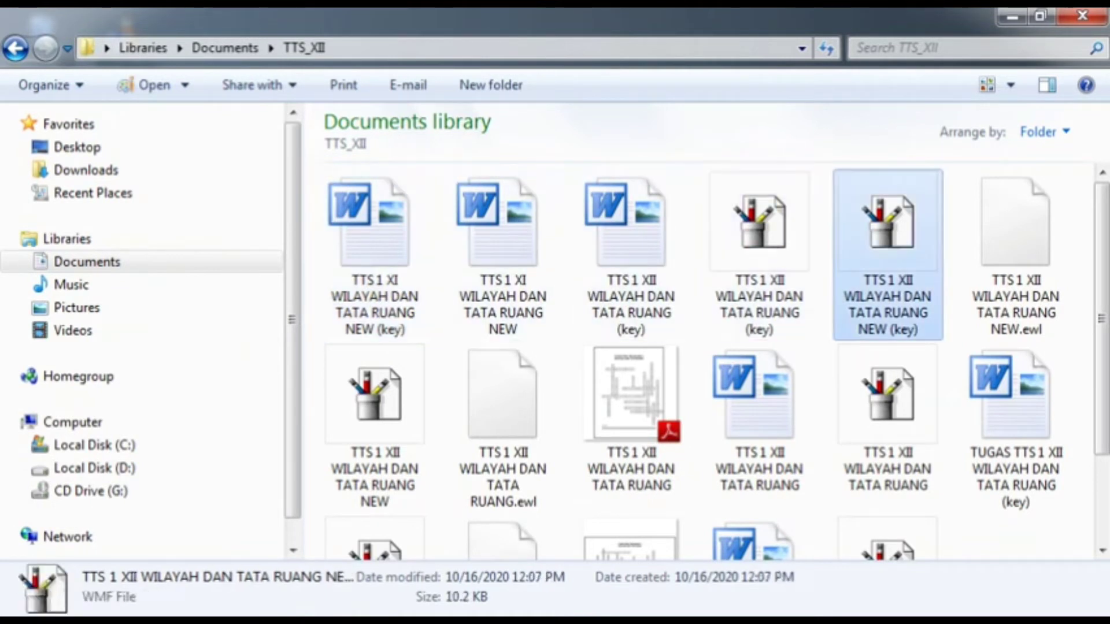
{"action": "key", "text": "Right"}
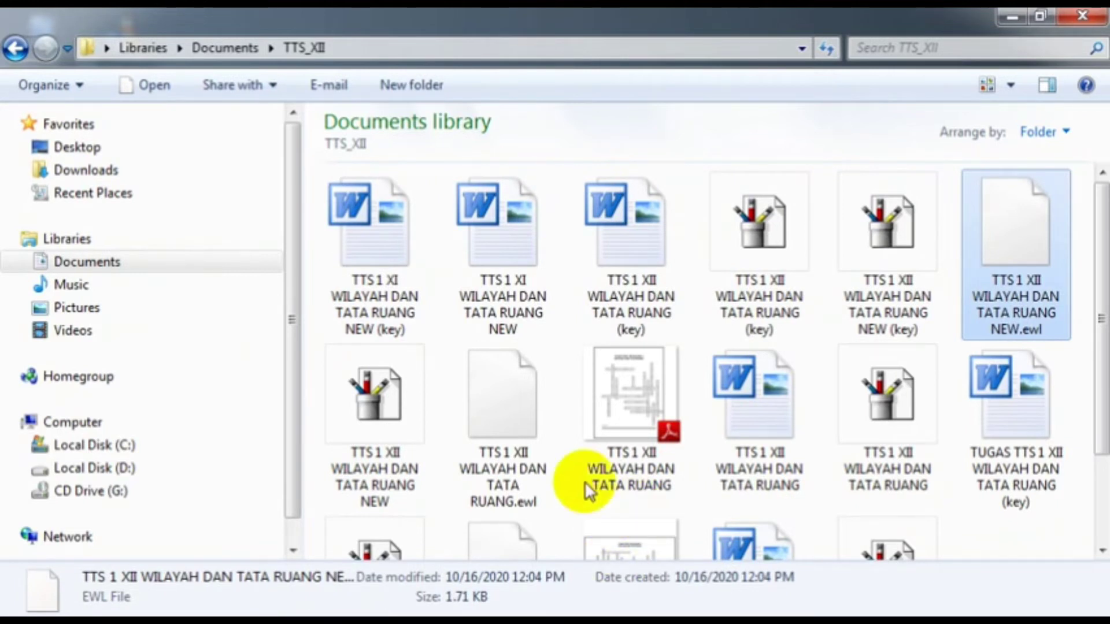
- Create a new folder named "lama" inside TTS_XII
{"action": "left_click", "coordinate": [505, 456]}
{"action": "left_click", "coordinate": [403, 87]}
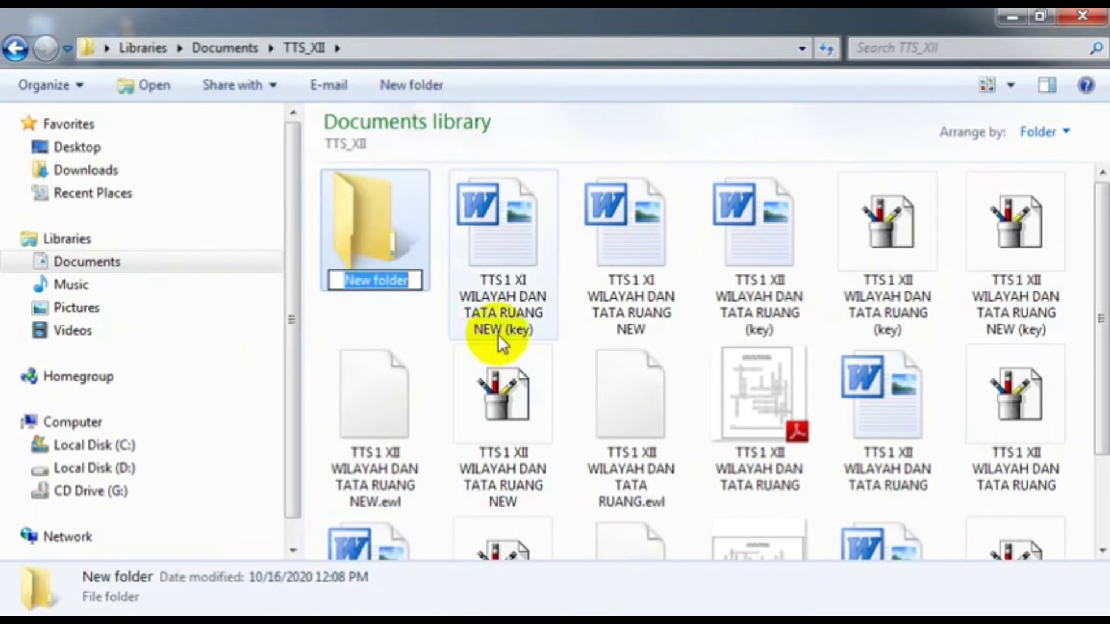
{"action": "type", "text": "lama"}
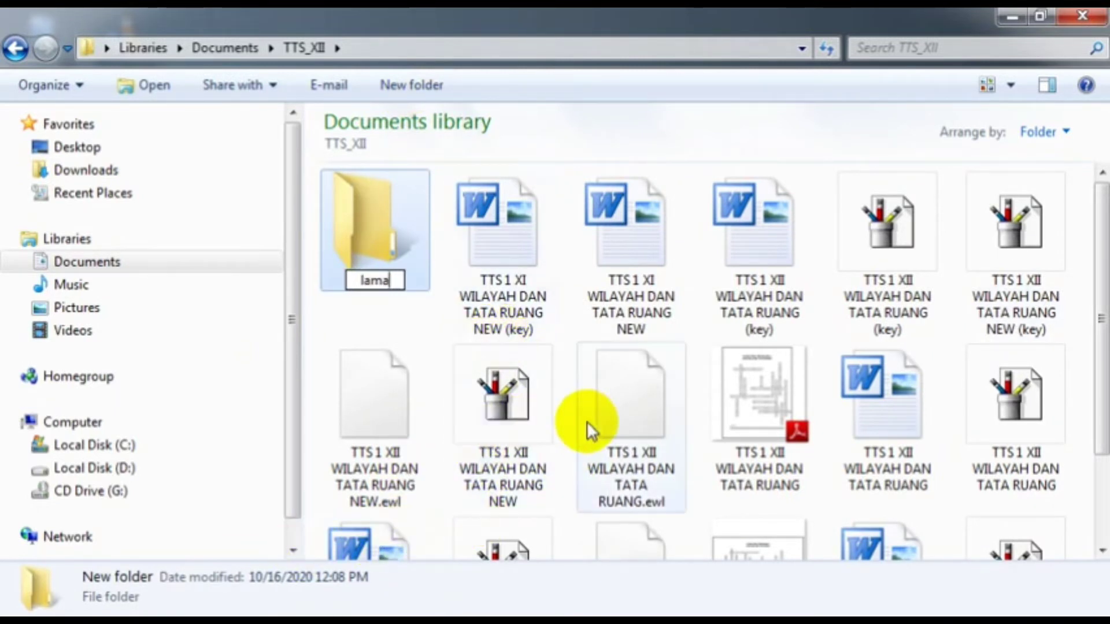
- Move all files from "TTS 1 XII WILAYAH DAN TATA RUANG.ewl" through the last TUGAS file into the lama folder
{"action": "left_click", "coordinate": [627, 418]}
{"action": "left_click", "coordinate": [727, 419]}
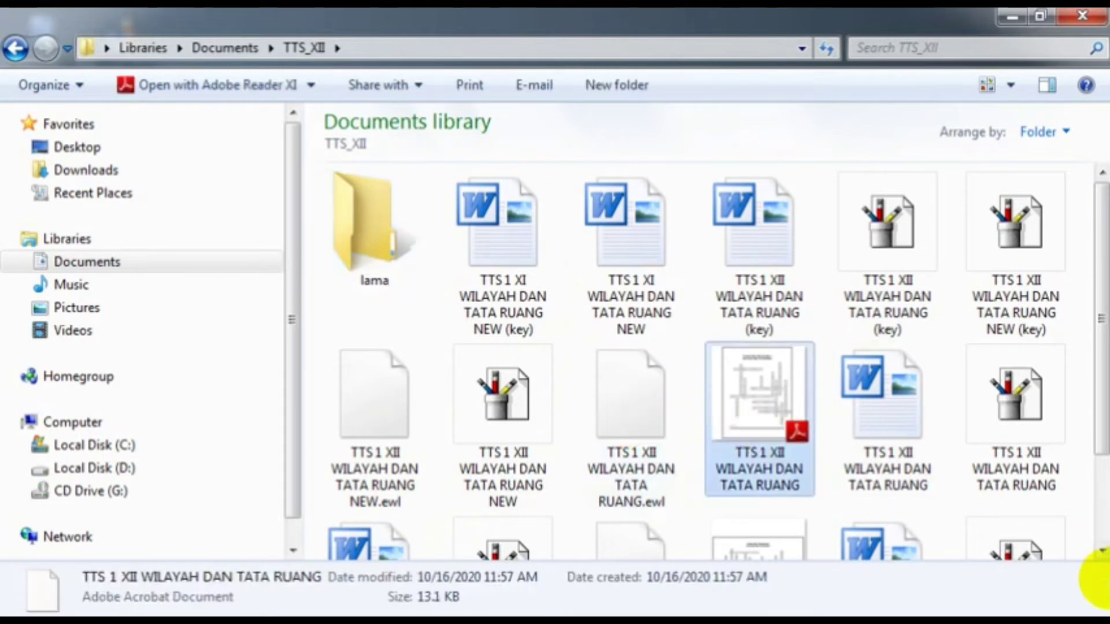
{"action": "left_click", "coordinate": [619, 422]}
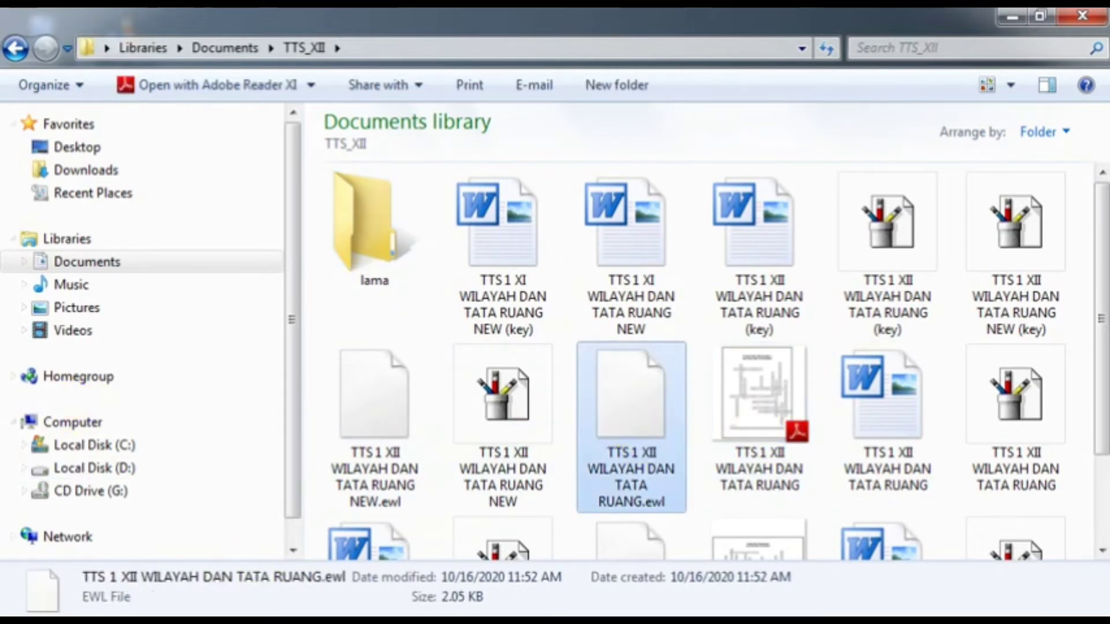
{"action": "key", "text": "shift+Down"}
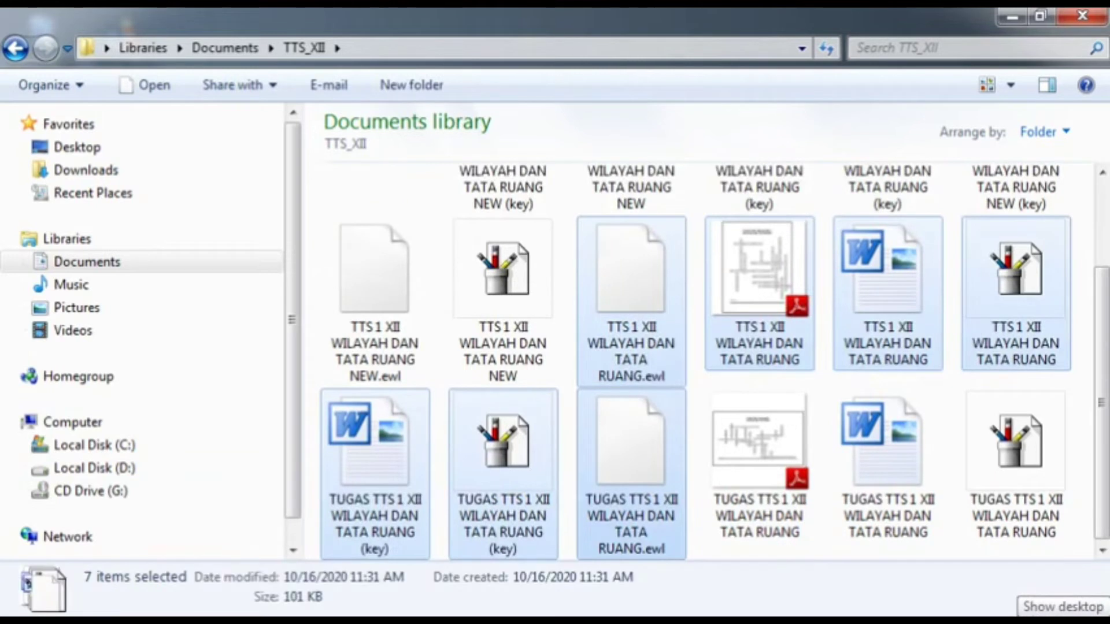
{"action": "key", "text": "shift+Right"}
{"action": "key", "text": "shift+Right"}
{"action": "key", "text": "shift+Right"}
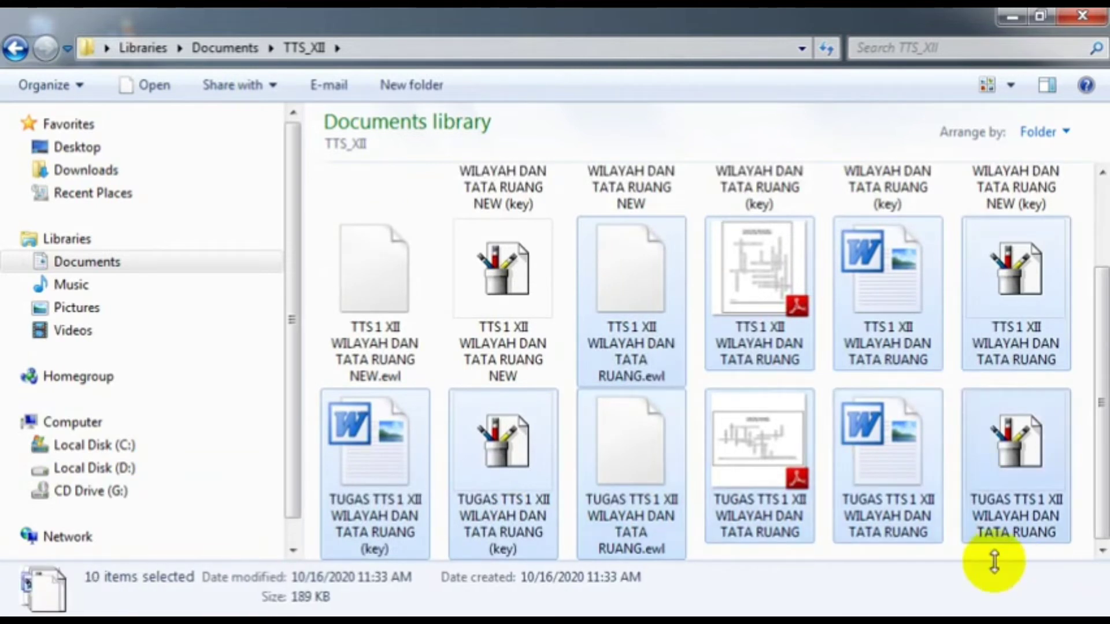
{"action": "left_click_drag", "start_coordinate": [663, 287], "coordinate": [364, 213]}
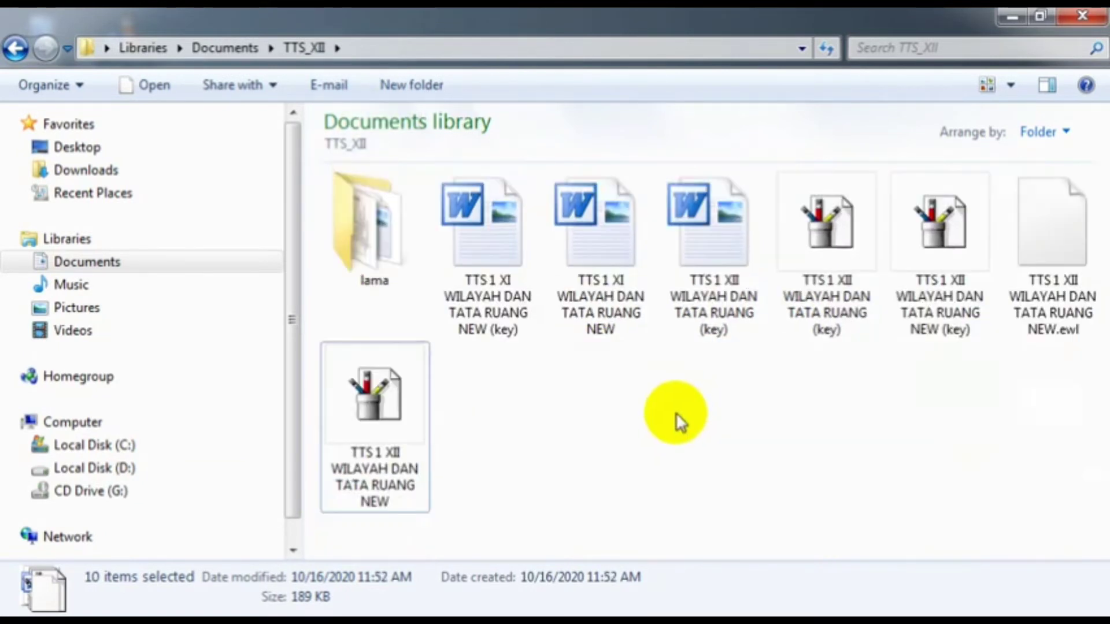
- Check the remaining documents and move the older rich text file "TTS 1 XII WILAYAH DAN TATA RUANG (key)" into the lama folder
{"action": "left_click", "coordinate": [508, 290]}
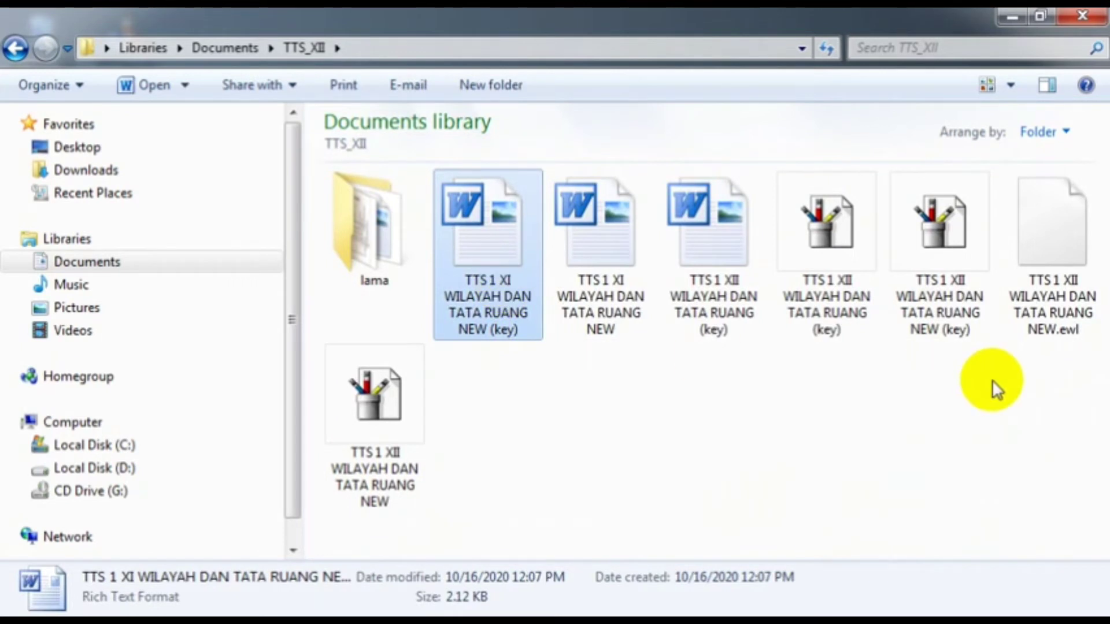
{"action": "key", "text": "Right"}
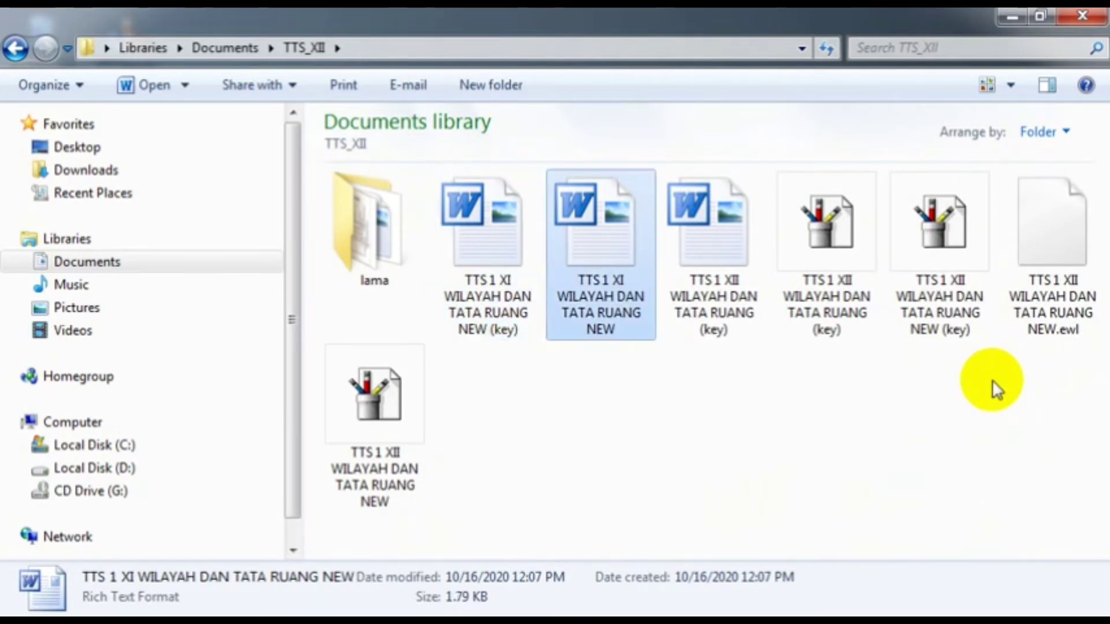
{"action": "key", "text": "Right"}
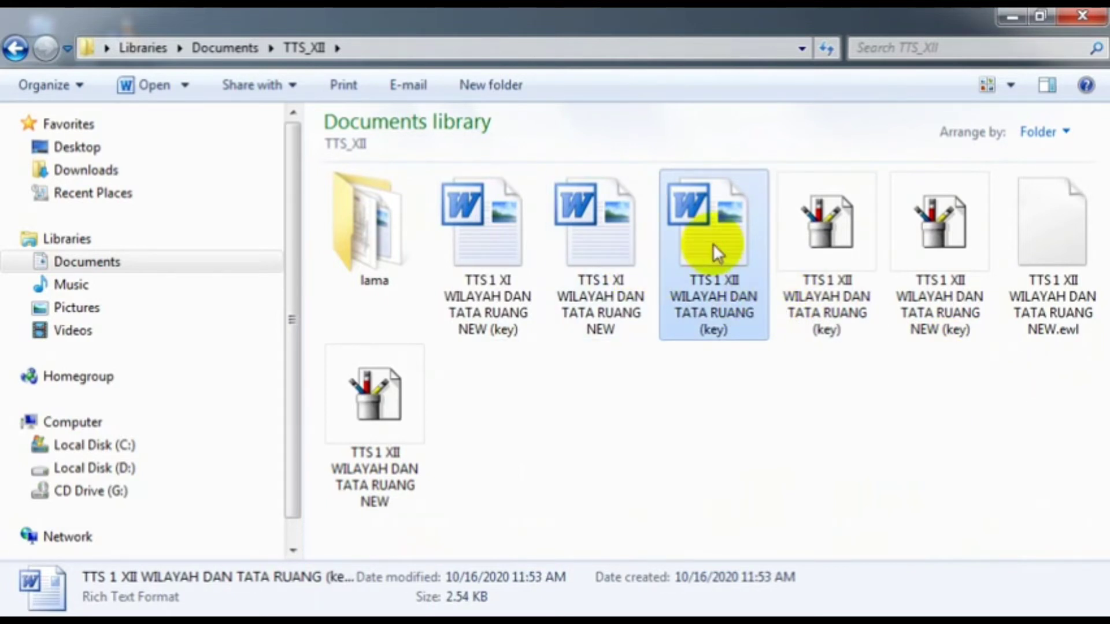
{"action": "left_click_drag", "start_coordinate": [713, 244], "coordinate": [377, 254]}
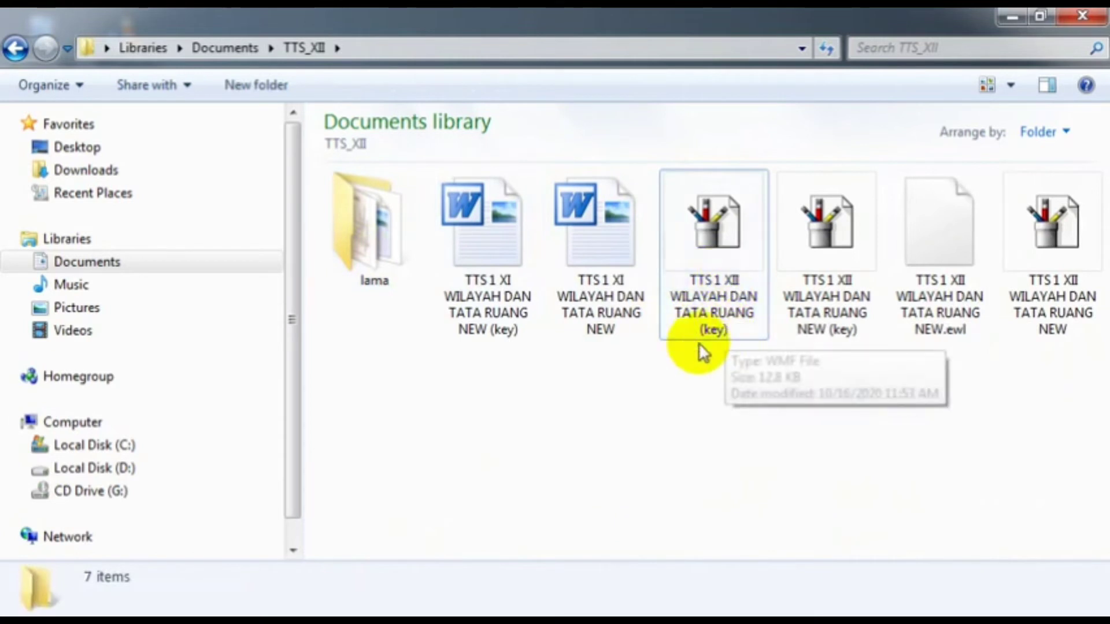
- Check the other files and move the older metafile "TTS 1 XII WILAYAH DAN TATA RUANG (key)" into the lama folder
{"action": "left_click", "coordinate": [838, 332]}
{"action": "left_click", "coordinate": [921, 310]}
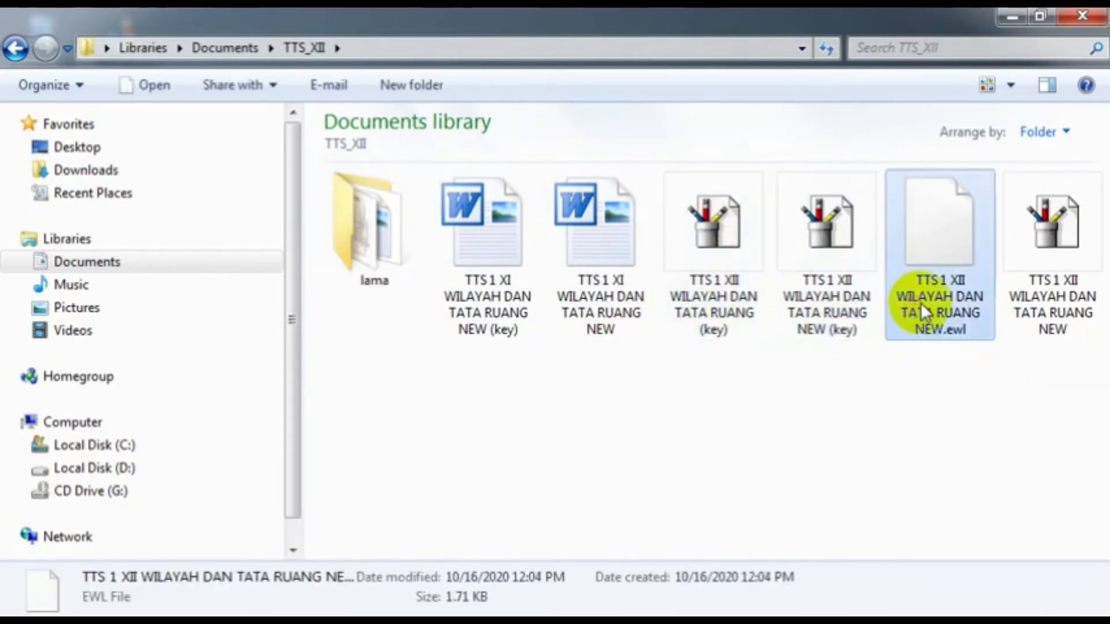
{"action": "left_click", "coordinate": [1048, 307]}
{"action": "left_click", "coordinate": [836, 318]}
{"action": "left_click_drag", "start_coordinate": [700, 234], "coordinate": [402, 232]}
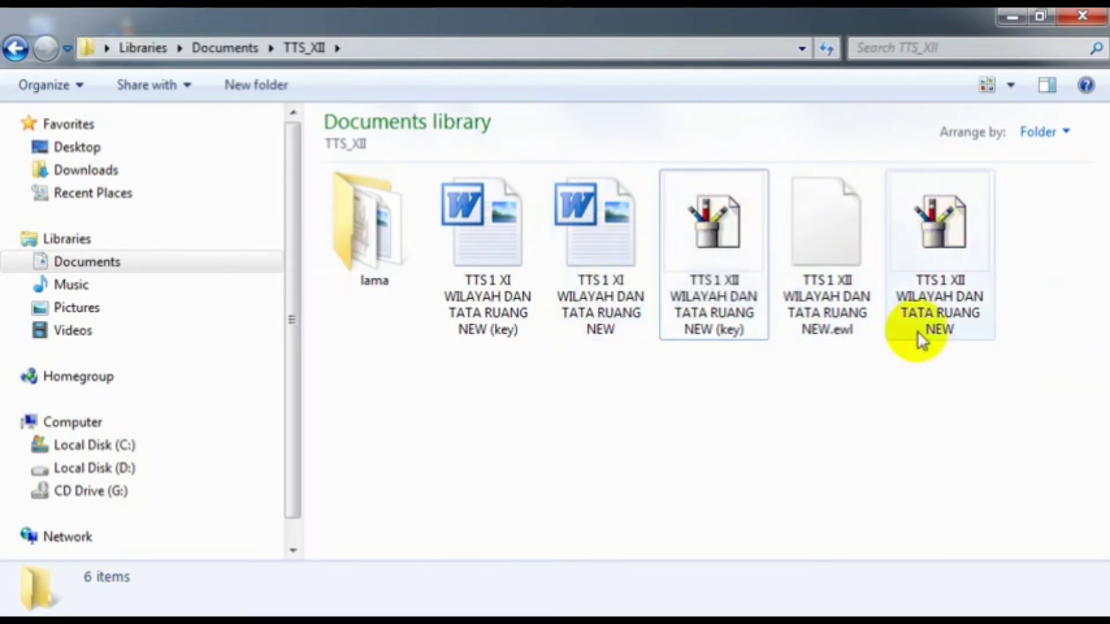
- View the exported empty grid "TTS 1 XII WILAYAH DAN TATA RUANG NEW" in Paint, and close it
{"action": "left_click", "coordinate": [938, 245]}
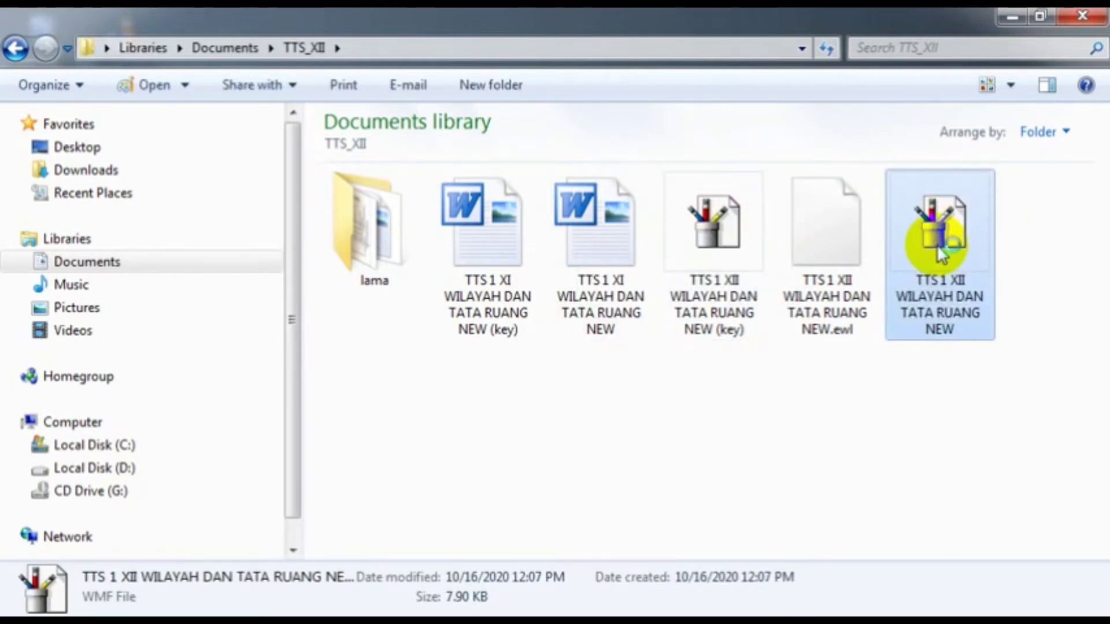
{"action": "double_click", "coordinate": [938, 244]}
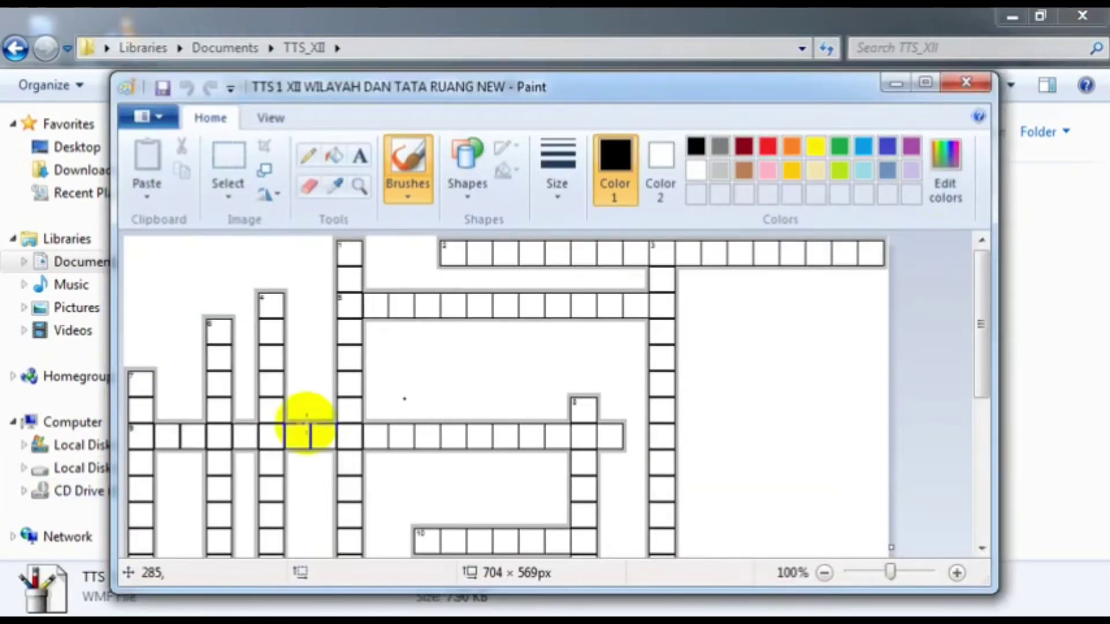
{"action": "left_click", "coordinate": [963, 84]}
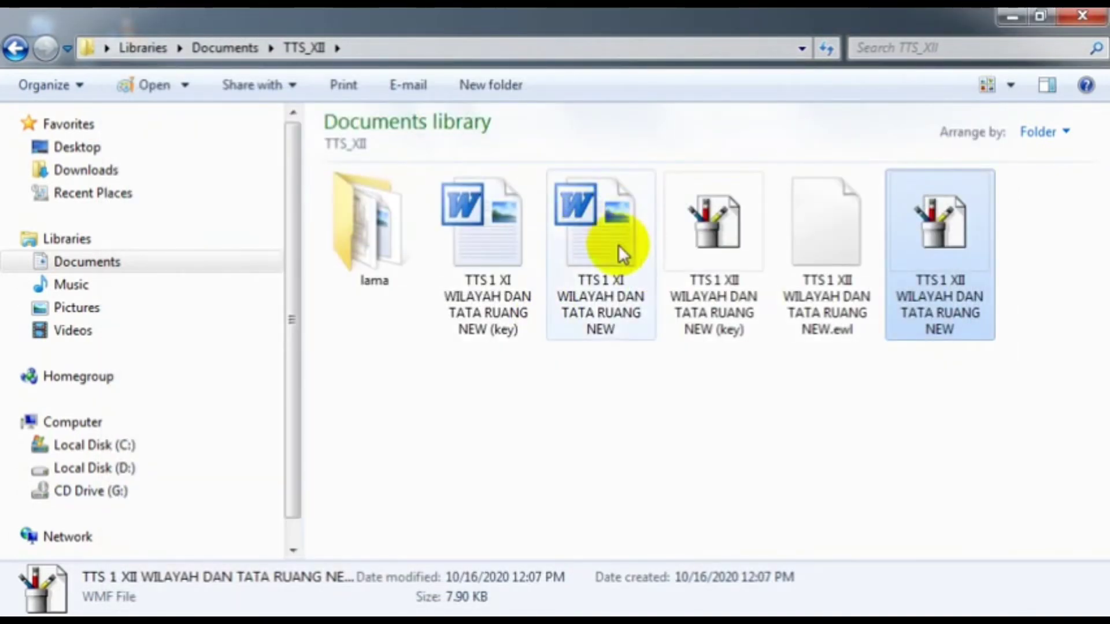
- Open the clues document "TTS 1 XI WILAYAH DAN TATA RUANG NEW" in Word and add the title "TUGAS TEKA TEKI SILANG GEOGRAFI" above Across
{"action": "left_click", "coordinate": [619, 244]}
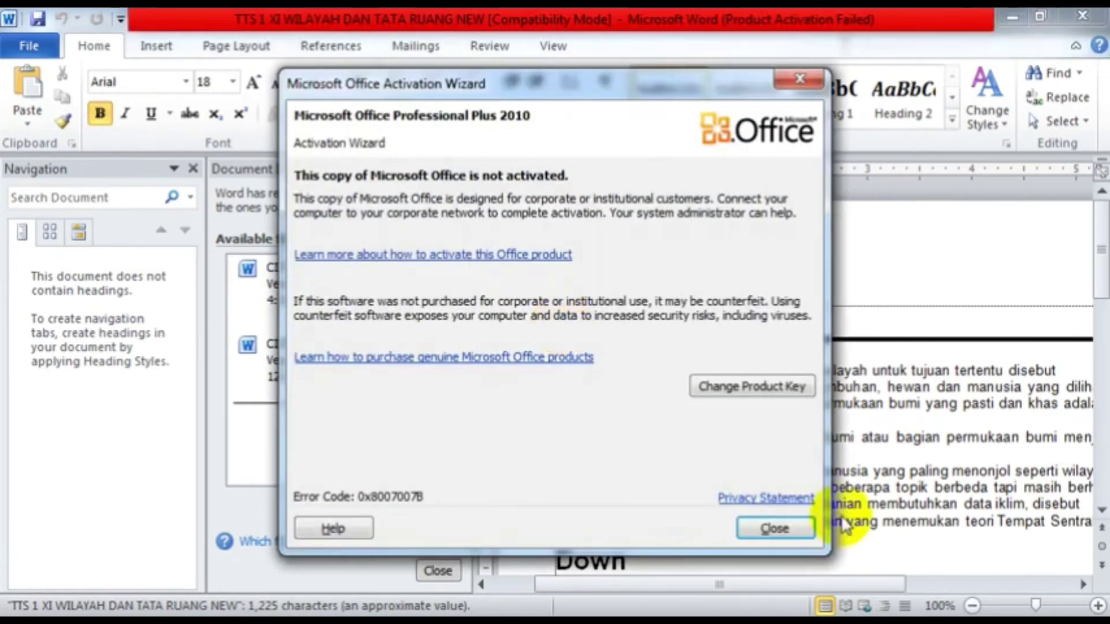
{"action": "left_click", "coordinate": [775, 527]}
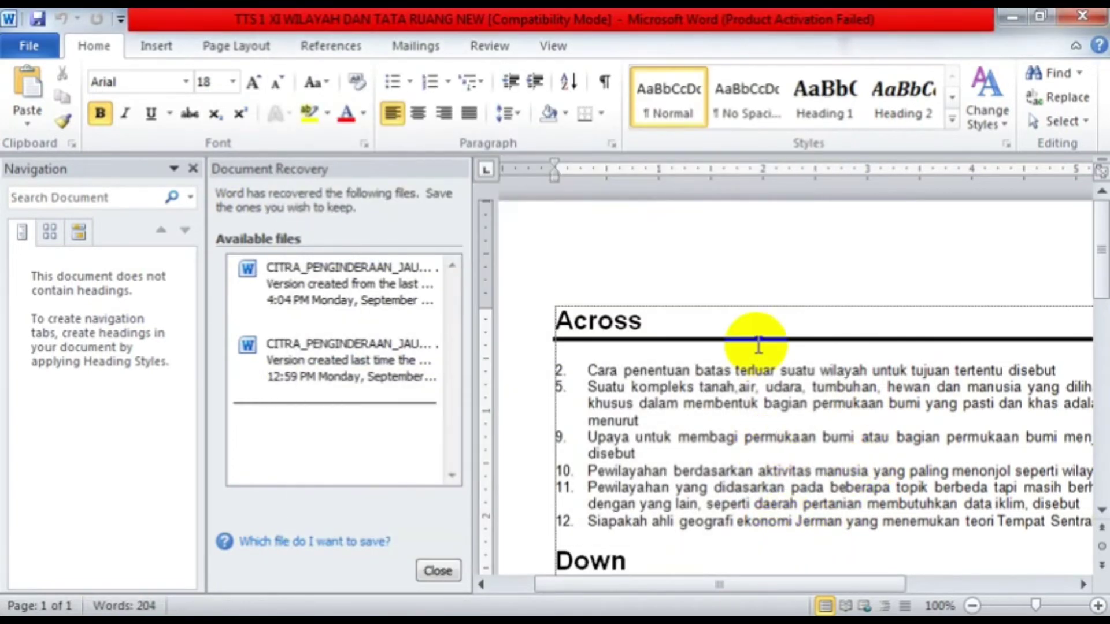
{"action": "type", "text": "T"}
{"action": "type", "text": "UGAS TEK"}
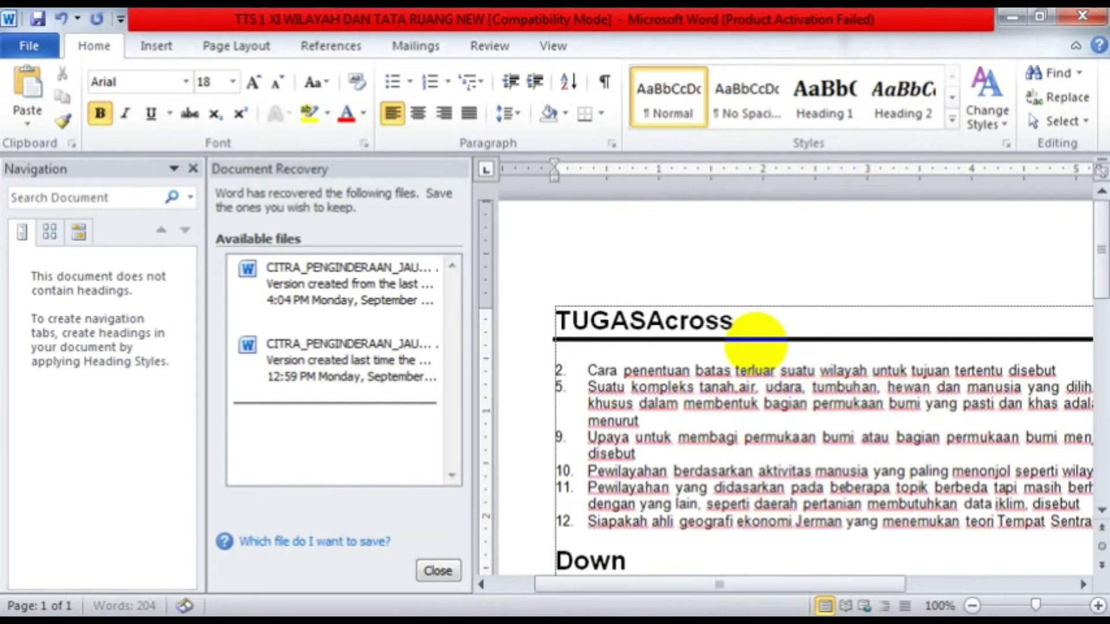
{"action": "type", "text": "A TEKI "}
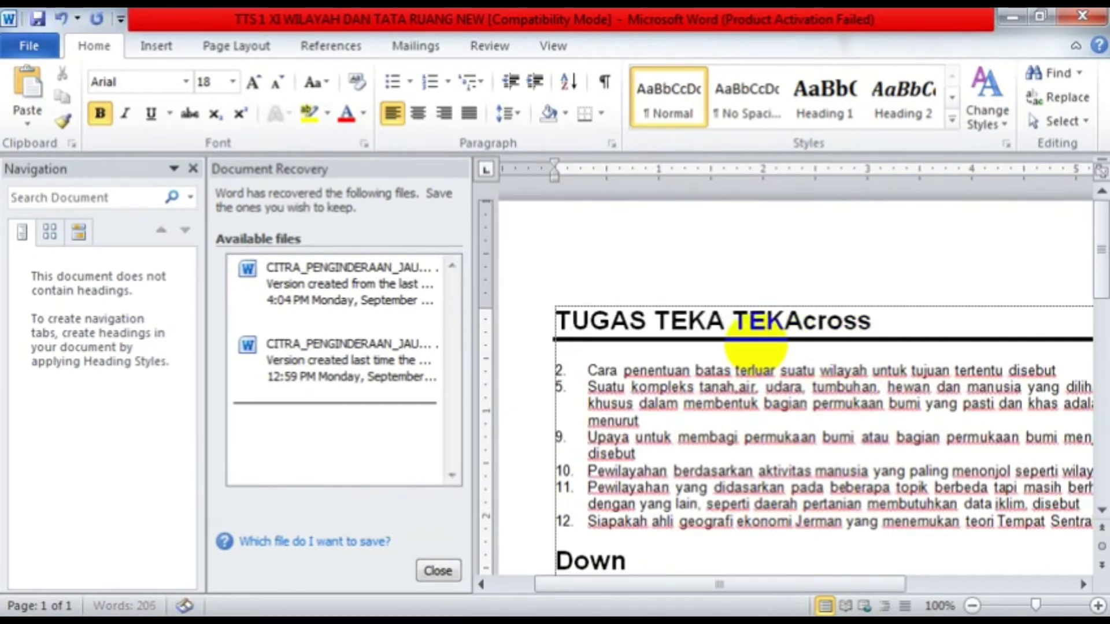
{"action": "type", "text": "SILANG"}
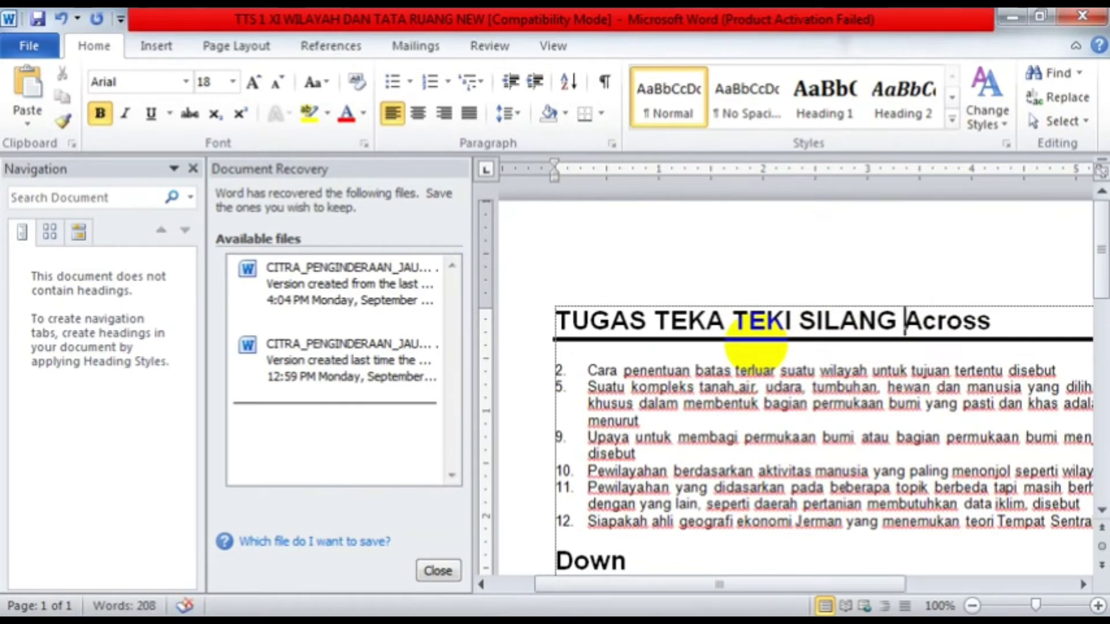
{"action": "type", "text": " GEOGRAFI"}
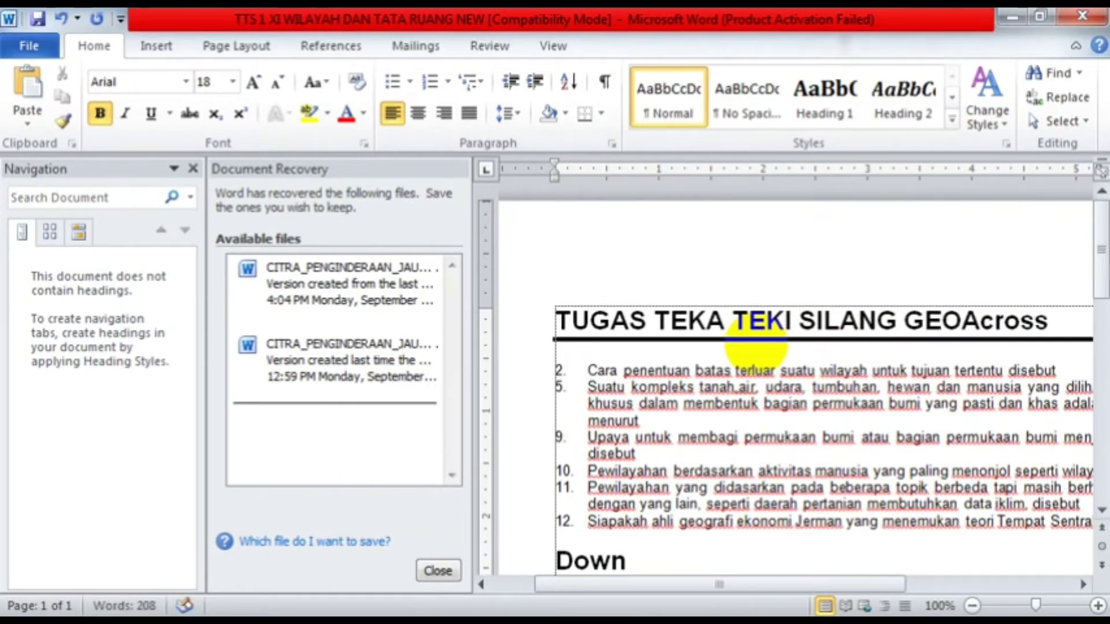
{"action": "key", "text": "Return"}
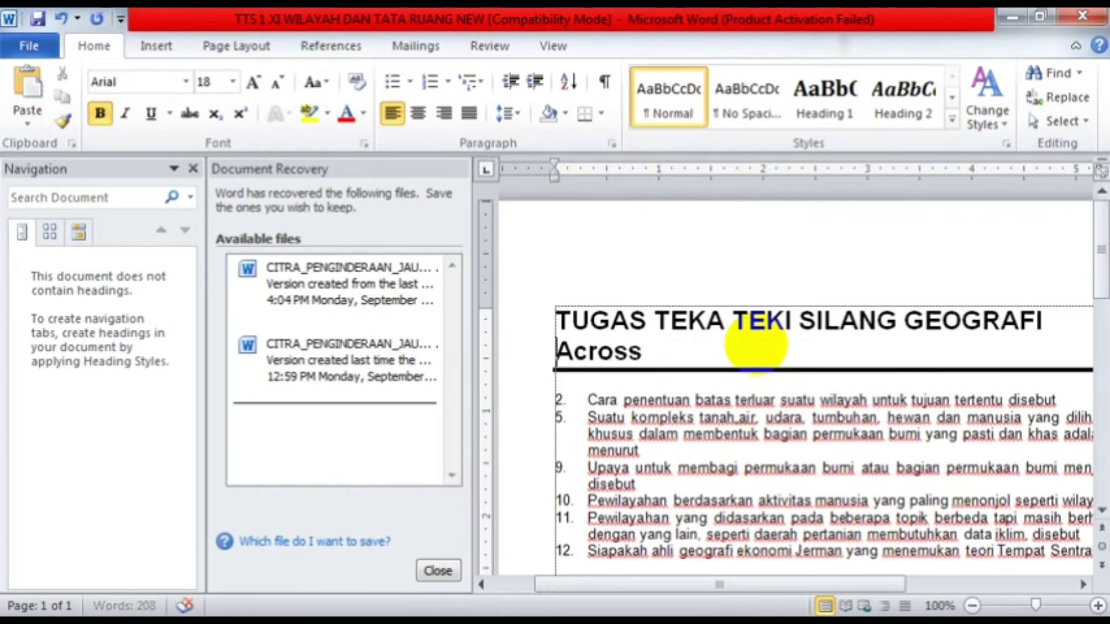
- Add a second title line "WILAYAH DA TATA RUANG" followed by a blank line above the Across heading
{"action": "type", "text": "WILAYAH "}
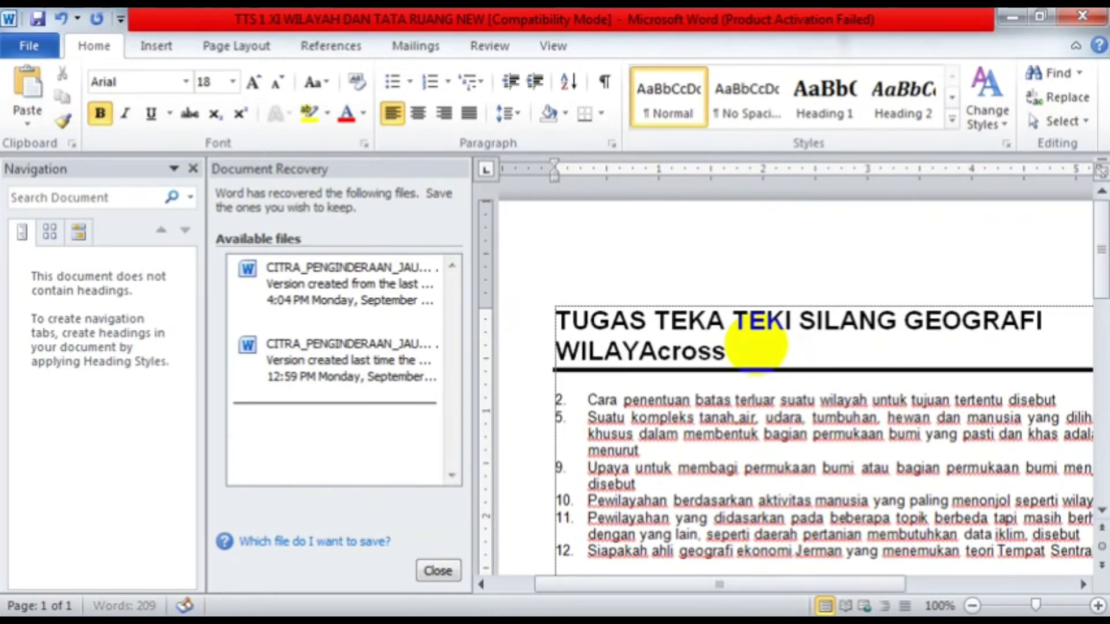
{"action": "type", "text": "DA TATA RUA"}
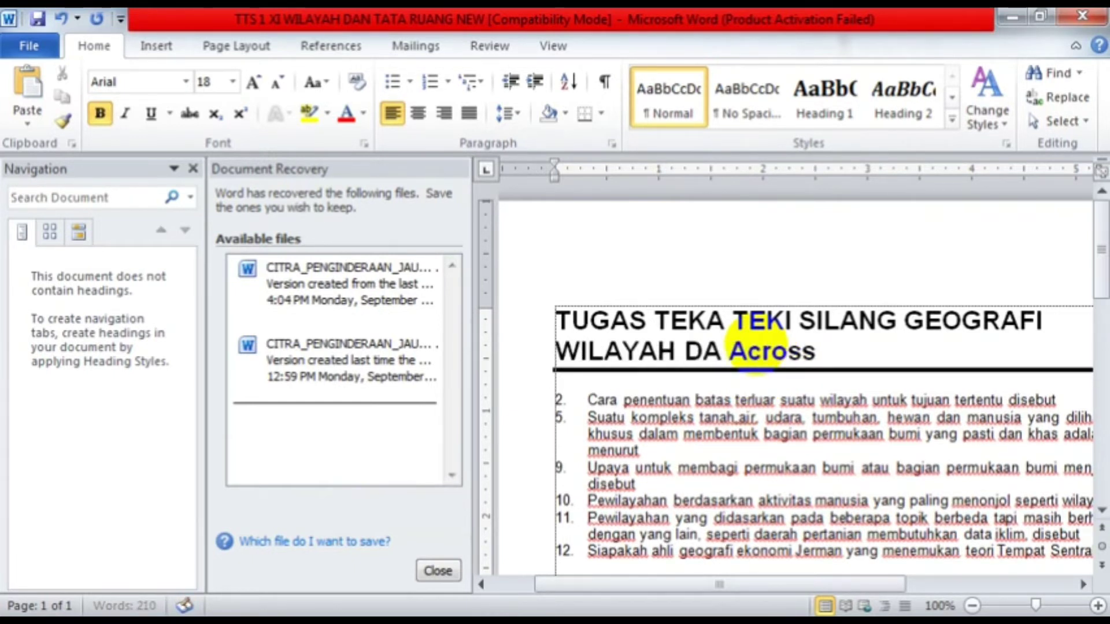
{"action": "type", "text": "NG"}
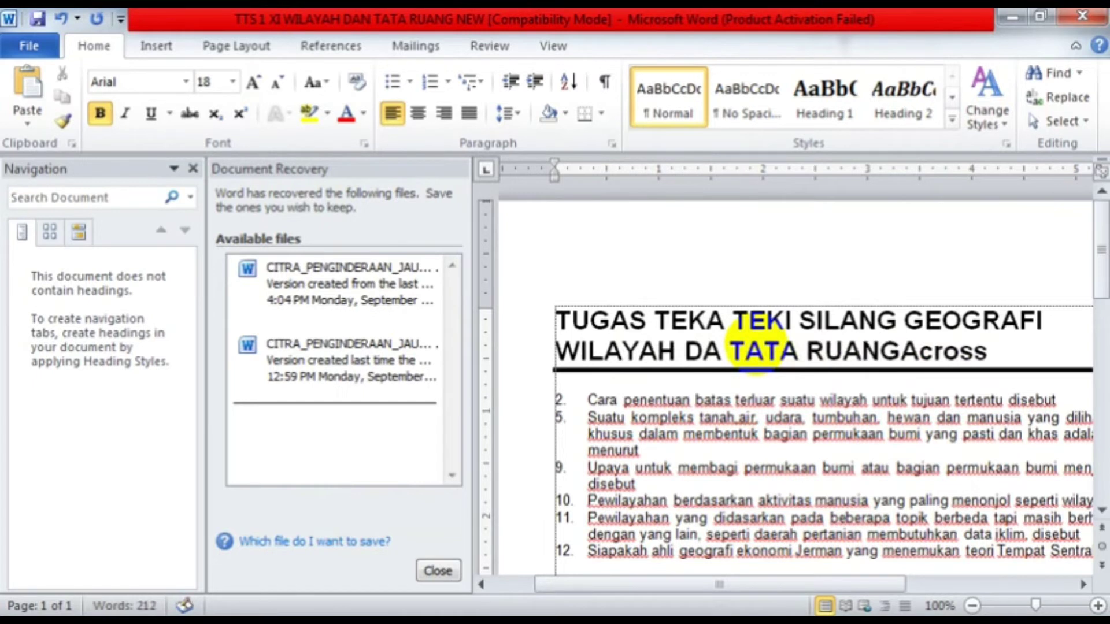
{"action": "key", "text": "Return"}
{"action": "key", "text": "Return"}
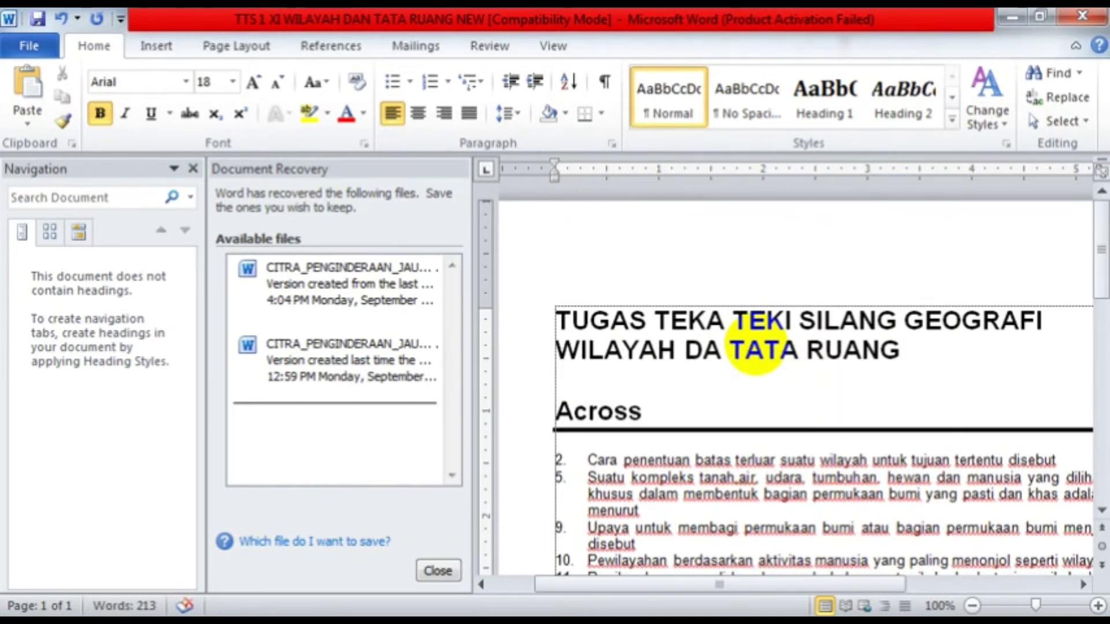
- Replace the heading text "Across" with "Mendatar"
{"action": "left_click", "coordinate": [696, 409]}
{"action": "key", "text": "BackSpace"}
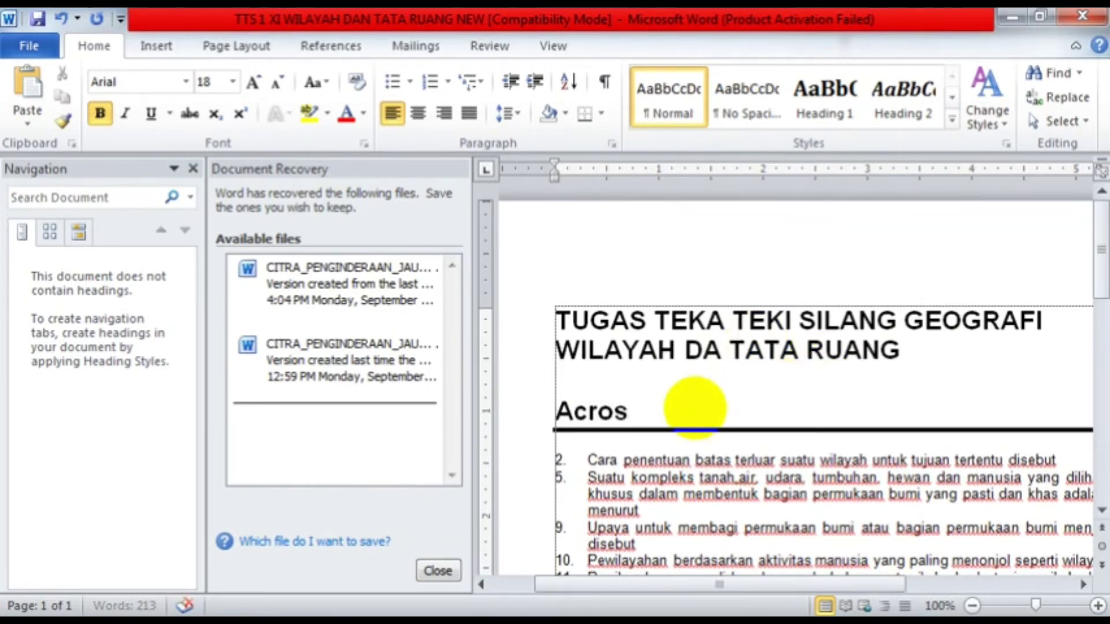
{"action": "key", "text": "BackSpace"}
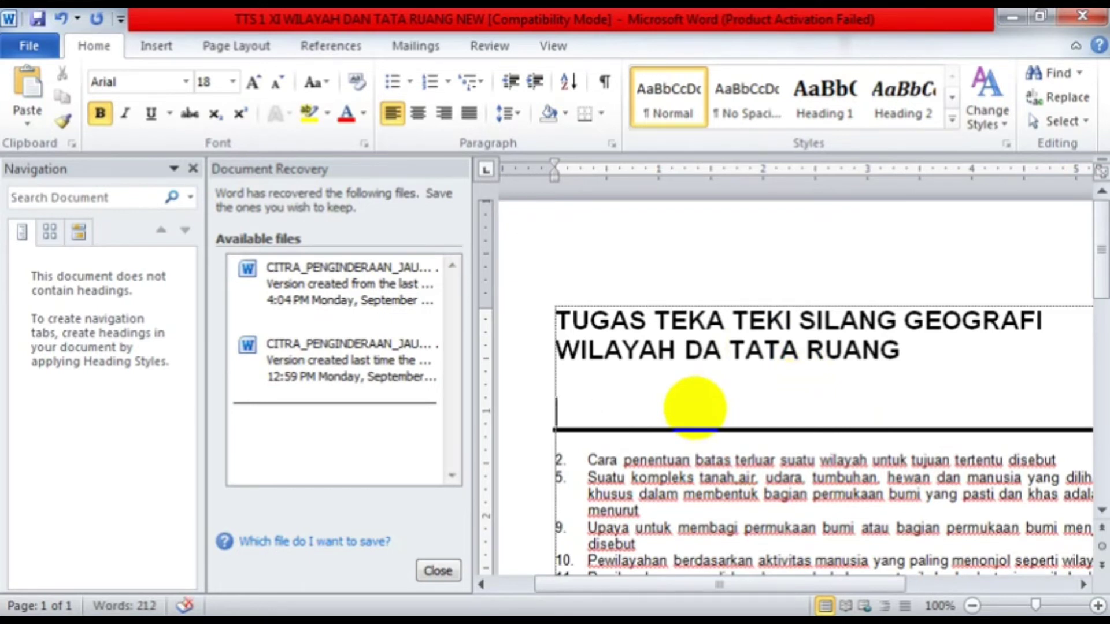
{"action": "key", "text": "BackSpace"}
{"action": "type", "text": "Mendatar"}
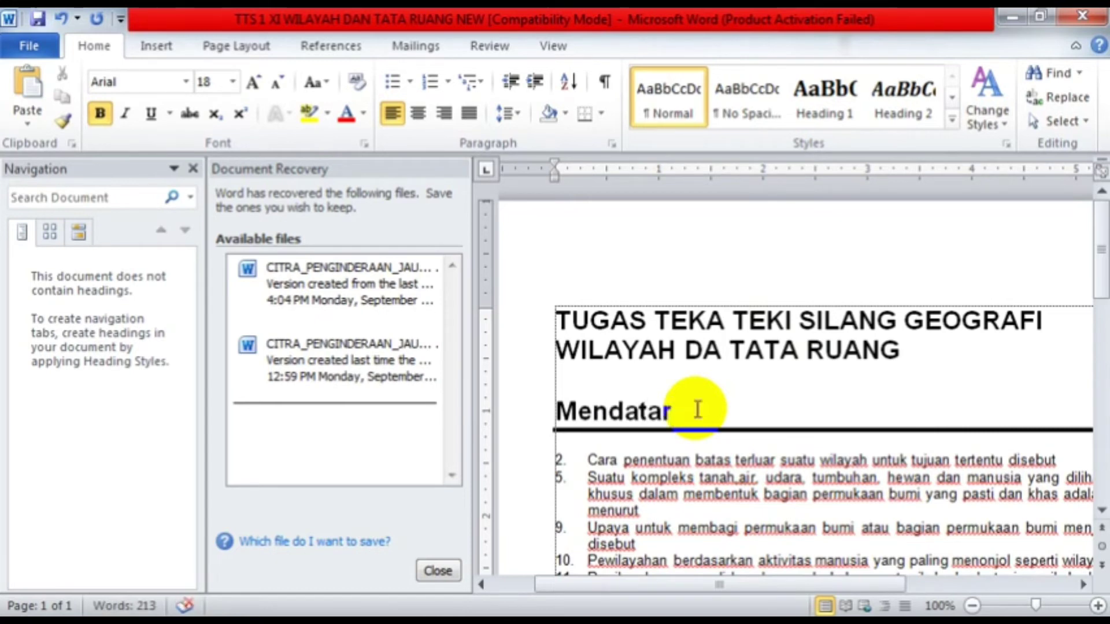
- Replace the heading text "Down" with "Menurun" above the second list of clues
{"action": "scroll", "coordinate": [698, 409], "scroll_direction": "down", "scroll_amount": 3}
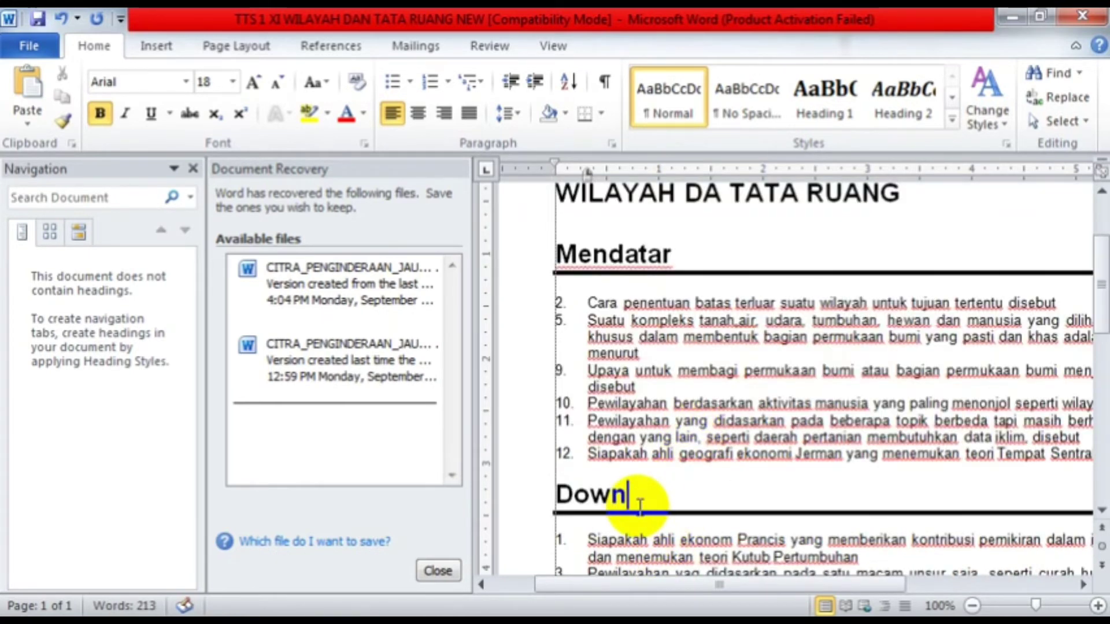
{"action": "key", "text": "BackSpace"}
{"action": "key", "text": "BackSpace"}
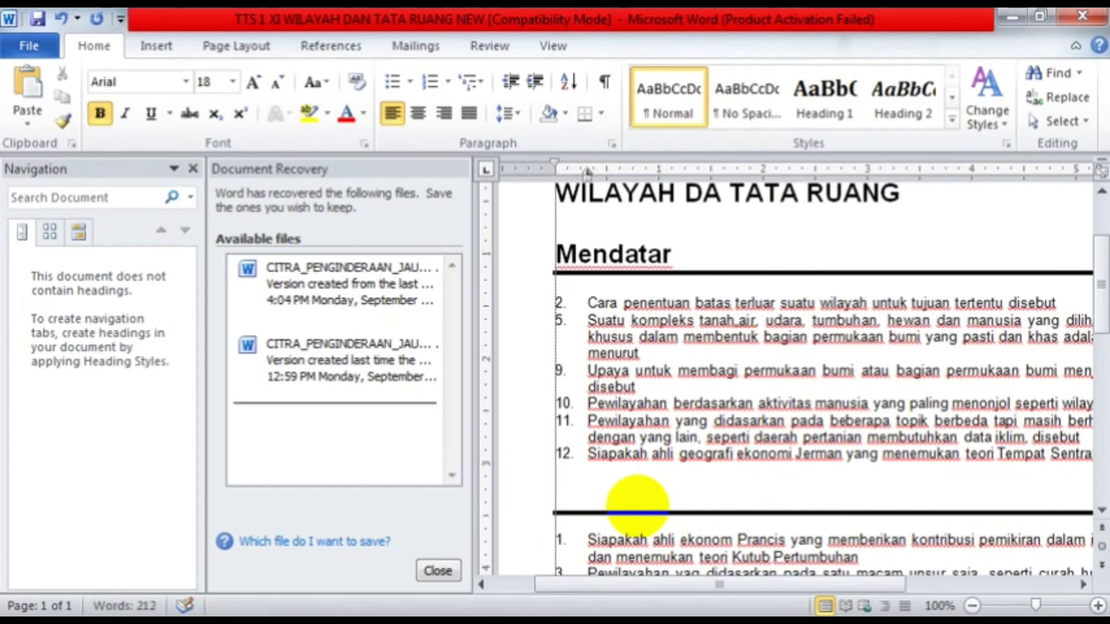
{"action": "type", "text": "Menurun"}
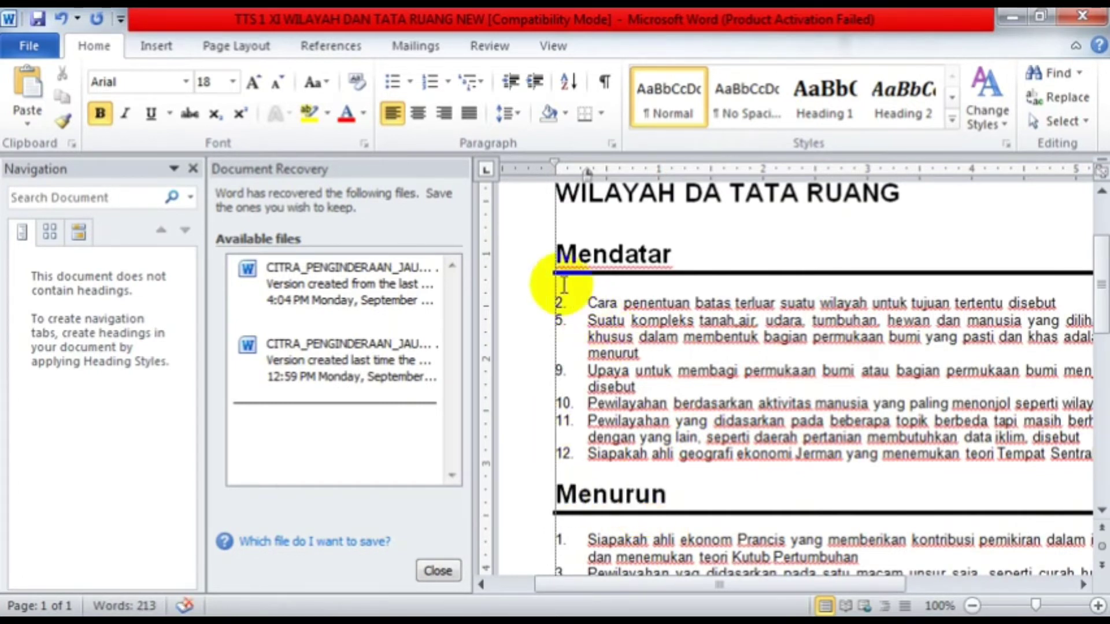
- Insert five blank lines above the Mendatar heading to make room for the crossword grid
{"action": "left_click", "coordinate": [556, 254]}
{"action": "key", "text": "Return"}
{"action": "key", "text": "Return"}
{"action": "key", "text": "Return"}
{"action": "key", "text": "Return"}
{"action": "key", "text": "Return"}
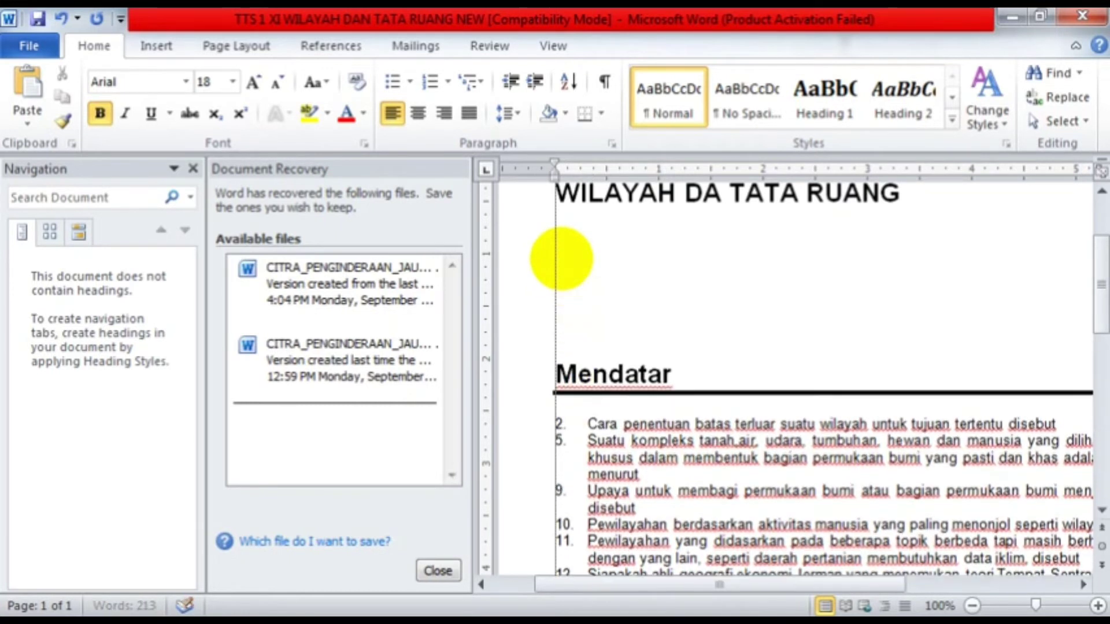
- Centre the two title lines "TUGAS TEKA TEKI SILANG GEOGRAFI" and "WILAYAH DA TATA RUANG"
{"action": "scroll", "coordinate": [595, 521], "scroll_direction": "up", "scroll_amount": 3}
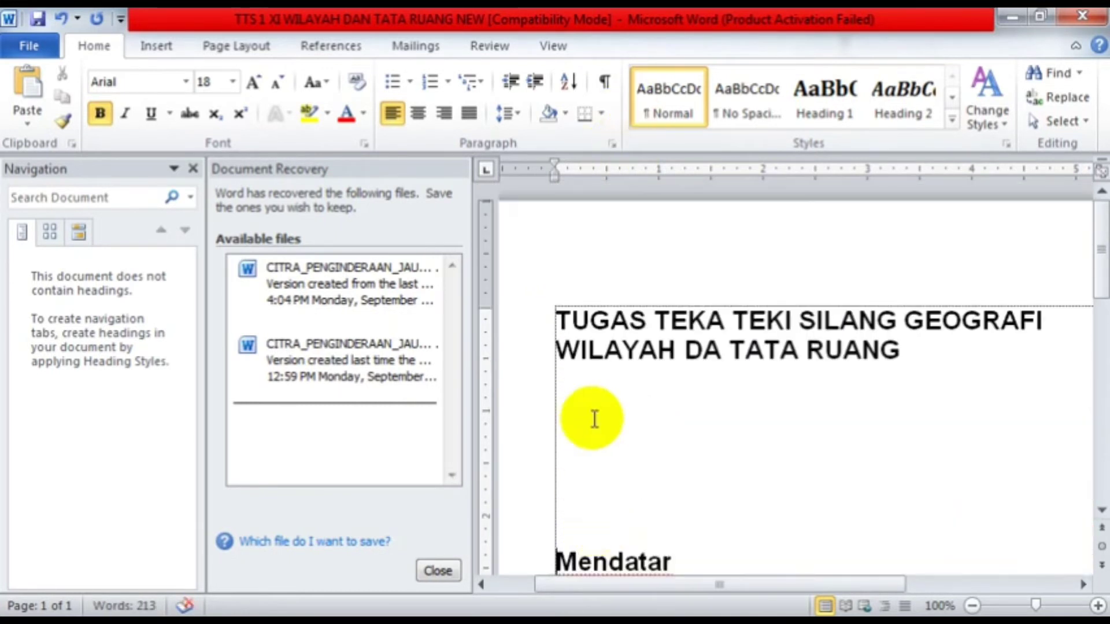
{"action": "left_click_drag", "start_coordinate": [555, 320], "coordinate": [908, 350]}
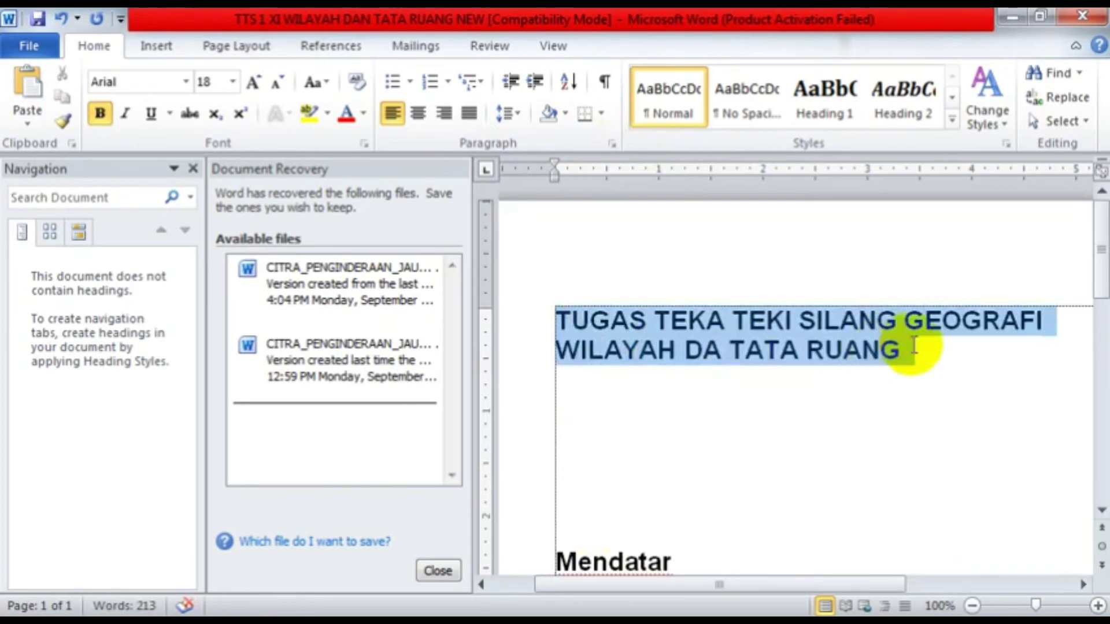
{"action": "left_click", "coordinate": [418, 112]}
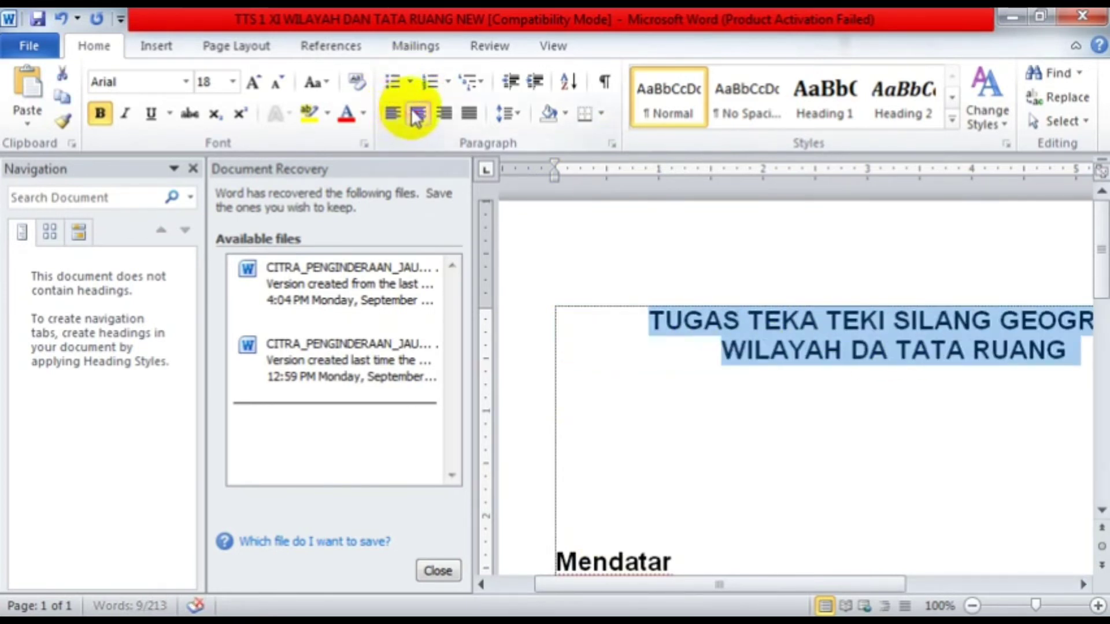
- Copy the empty grid file "TTS 1 XII WILAYAH DAN TATA RUANG NEW" in the TTS_XII folder and paste it below the title in Word
{"action": "left_click", "coordinate": [553, 404]}
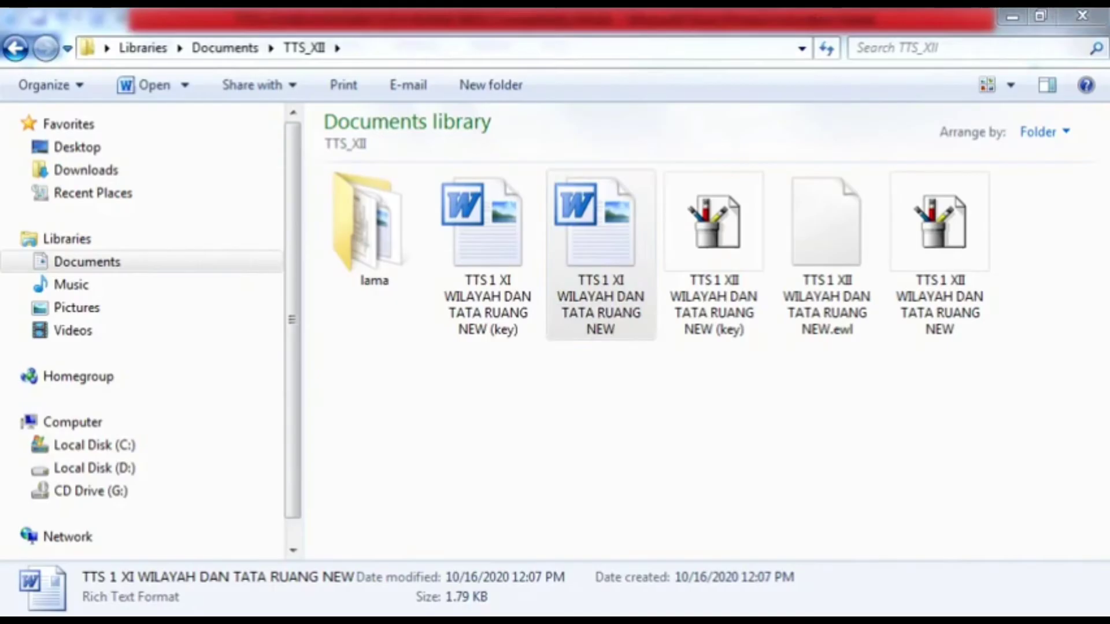
{"action": "left_click", "coordinate": [631, 312]}
{"action": "left_click", "coordinate": [948, 245]}
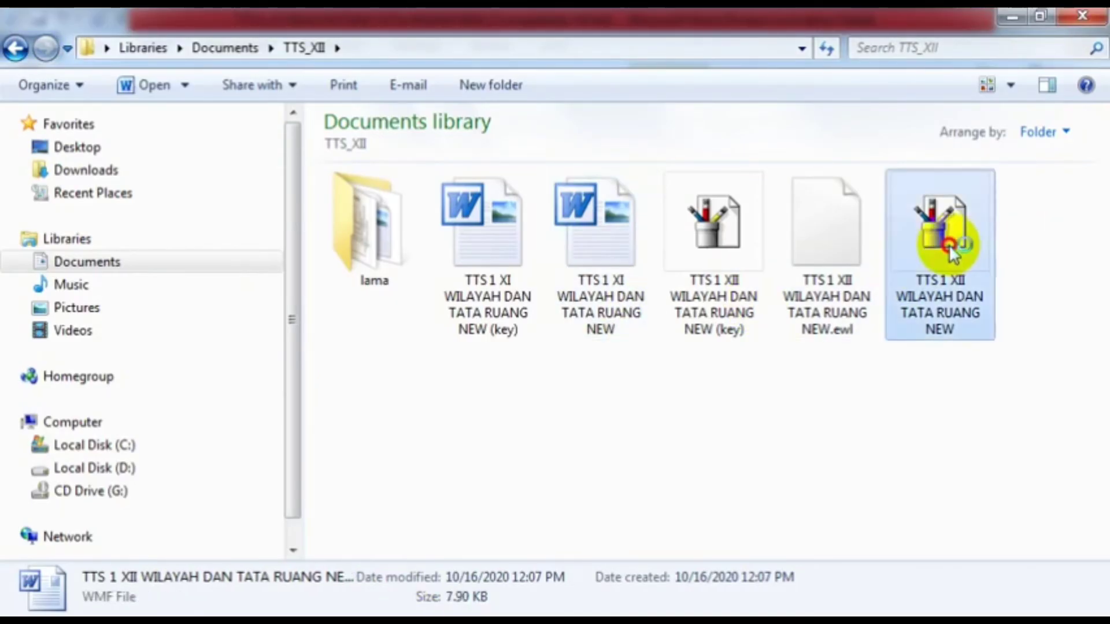
{"action": "right_click", "coordinate": [945, 246]}
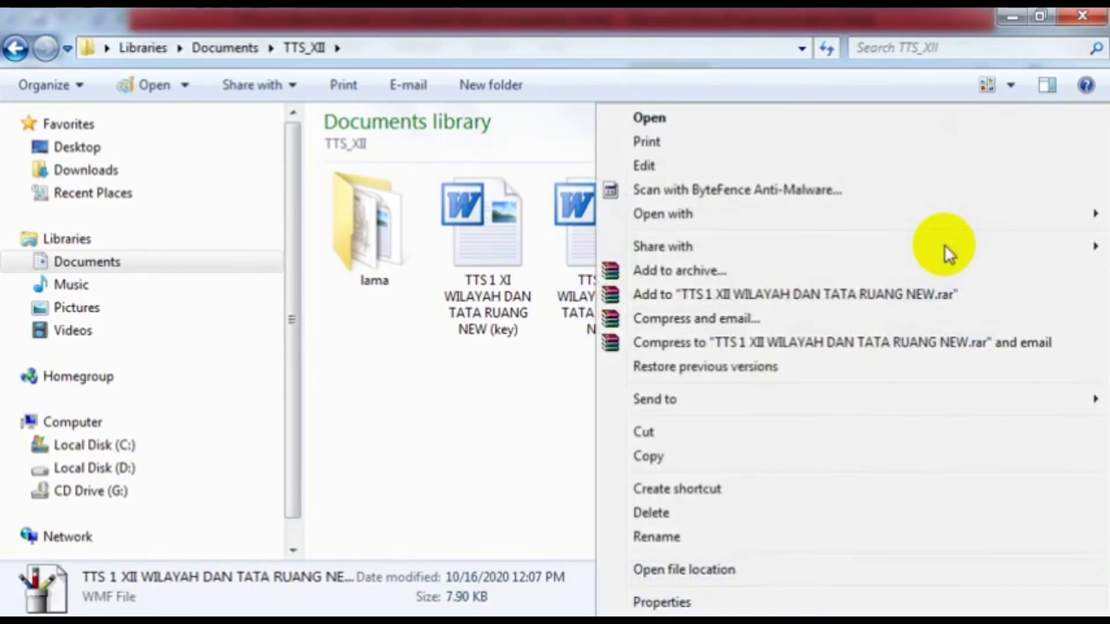
{"action": "left_click", "coordinate": [686, 456]}
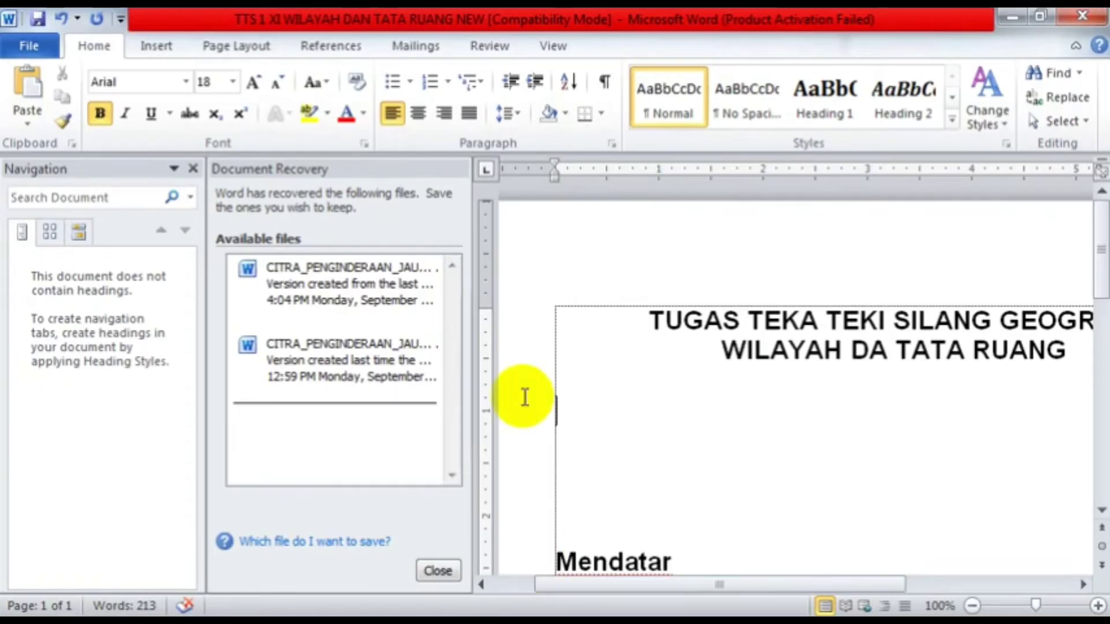
{"action": "right_click", "coordinate": [563, 410]}
{"action": "left_click", "coordinate": [602, 137]}
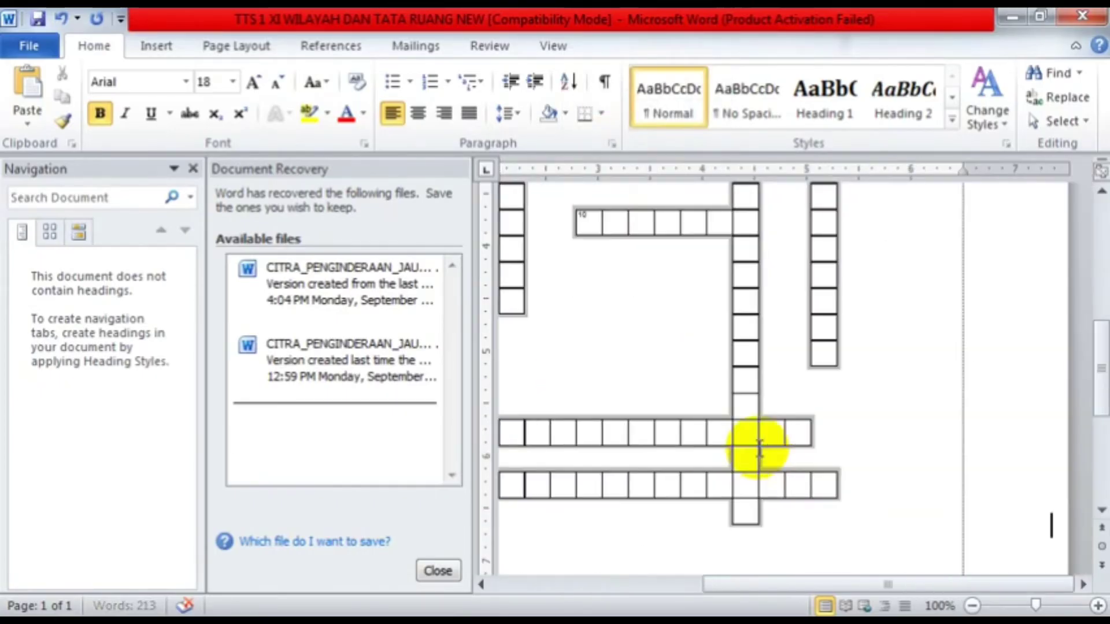
- Close the Document Recovery list, choosing to view the recovered files another time
{"action": "left_click", "coordinate": [438, 571]}
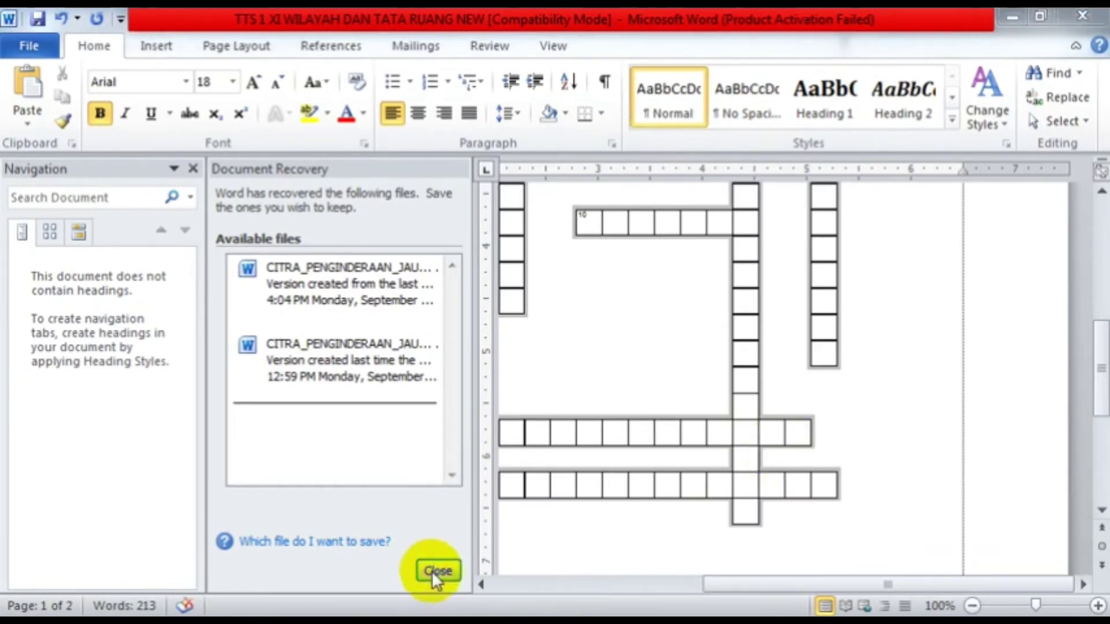
{"action": "left_click", "coordinate": [433, 284]}
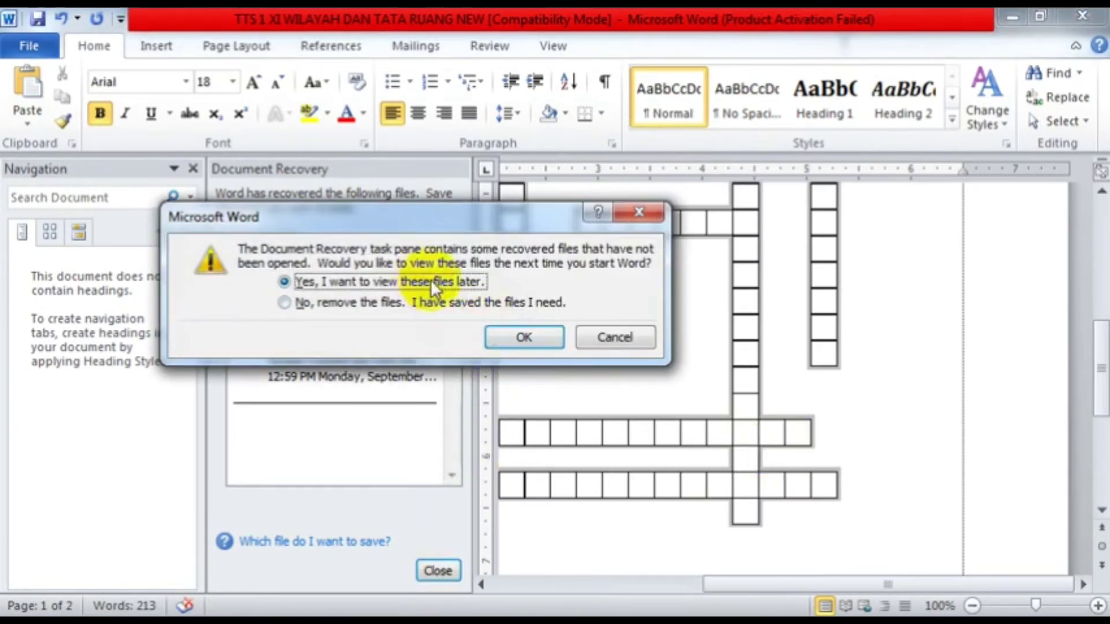
{"action": "left_click", "coordinate": [524, 338]}
- Insert three blank lines between the crossword grid and the Mendatar heading
{"action": "scroll", "coordinate": [669, 384], "scroll_direction": "up", "scroll_amount": 5}
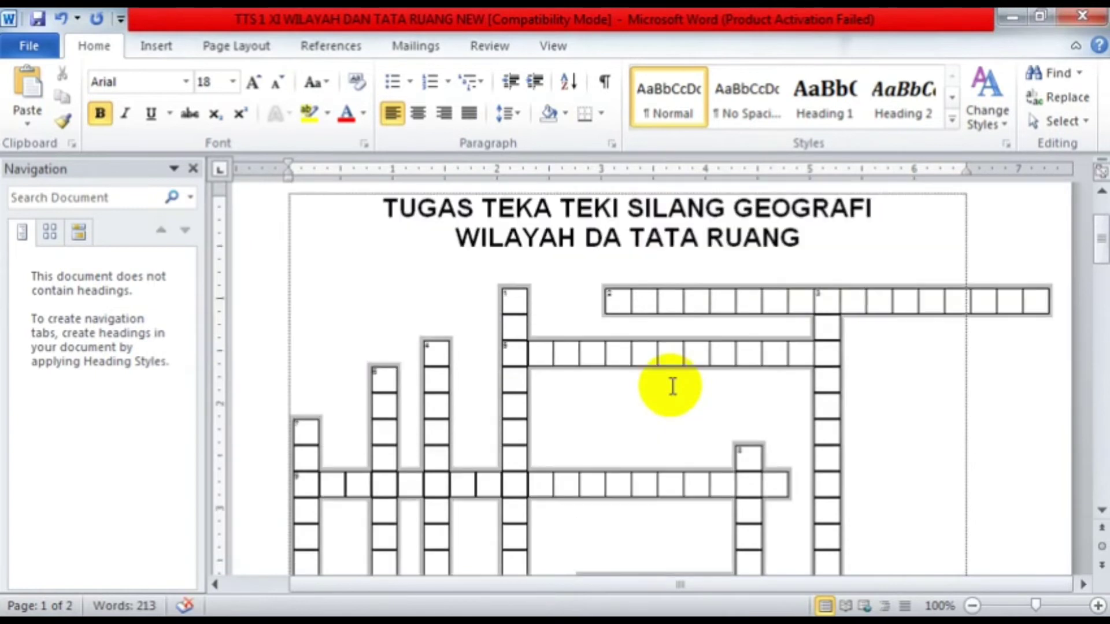
{"action": "scroll", "coordinate": [672, 387], "scroll_direction": "down", "scroll_amount": 10}
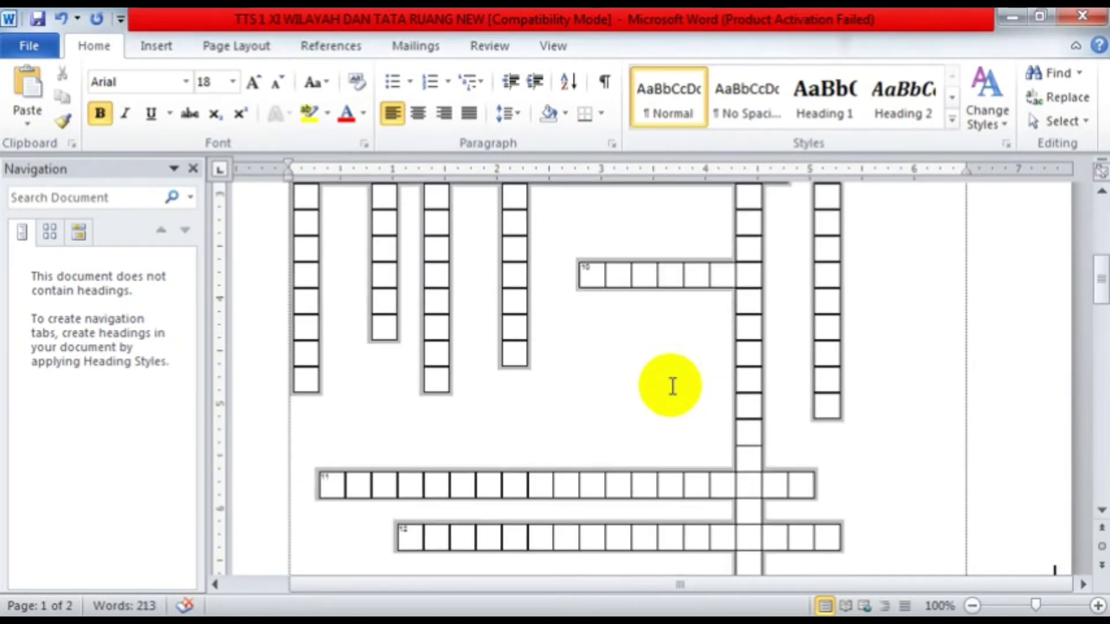
{"action": "left_click", "coordinate": [370, 358]}
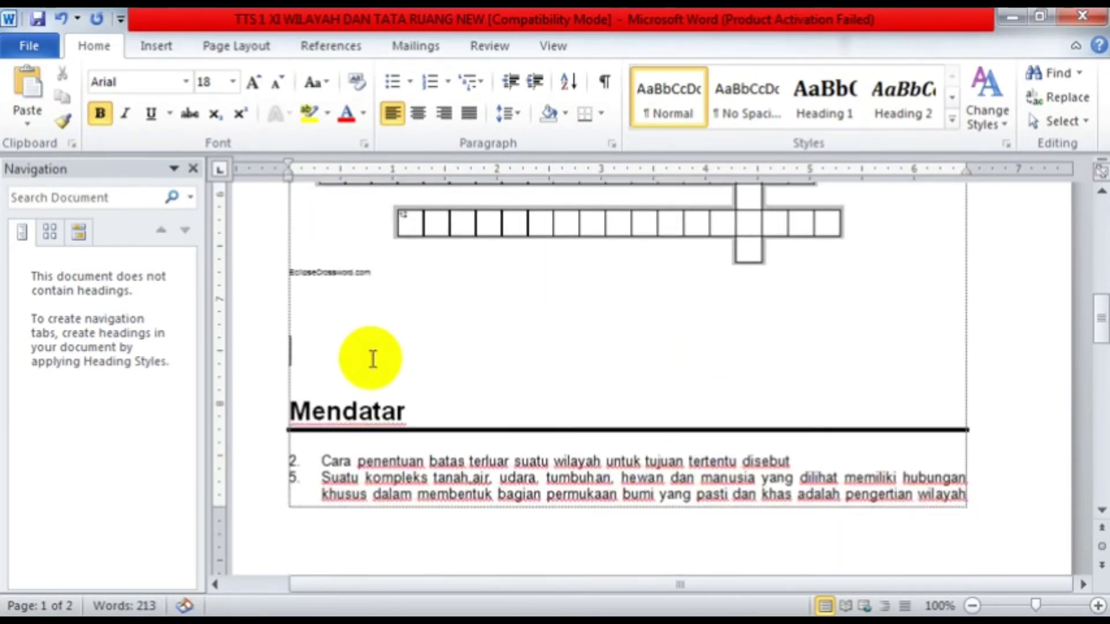
{"action": "key", "text": "Return"}
{"action": "key", "text": "Return"}
{"action": "key", "text": "Return"}
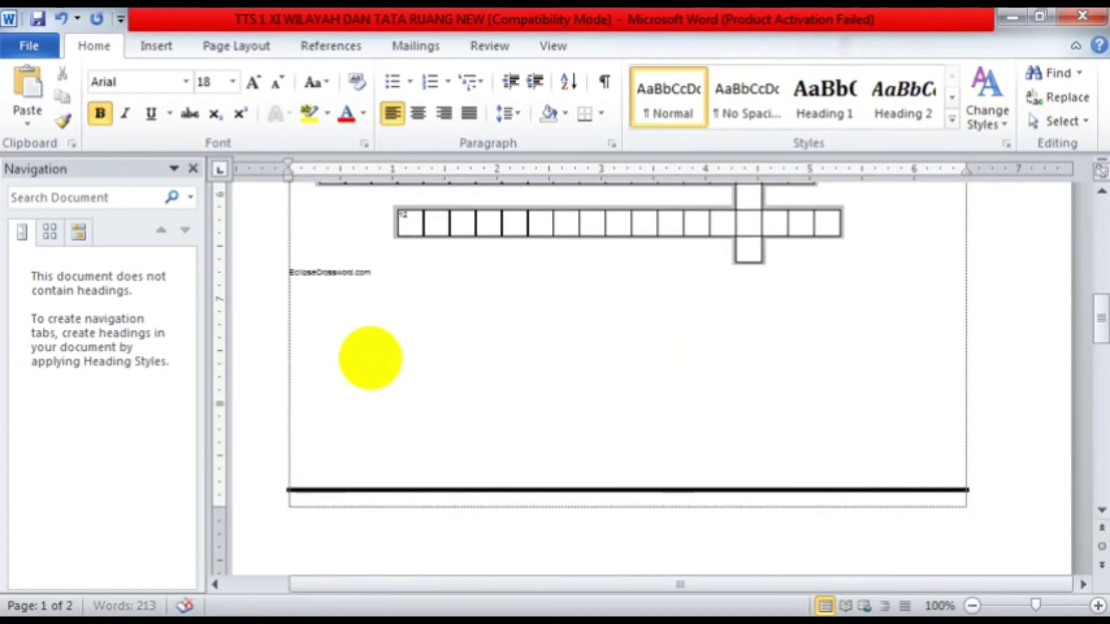
- Stretch the crossword picture downward by about 1.2 inches and check the layout of both pages
{"action": "left_click", "coordinate": [598, 291]}
{"action": "left_click", "coordinate": [716, 272]}
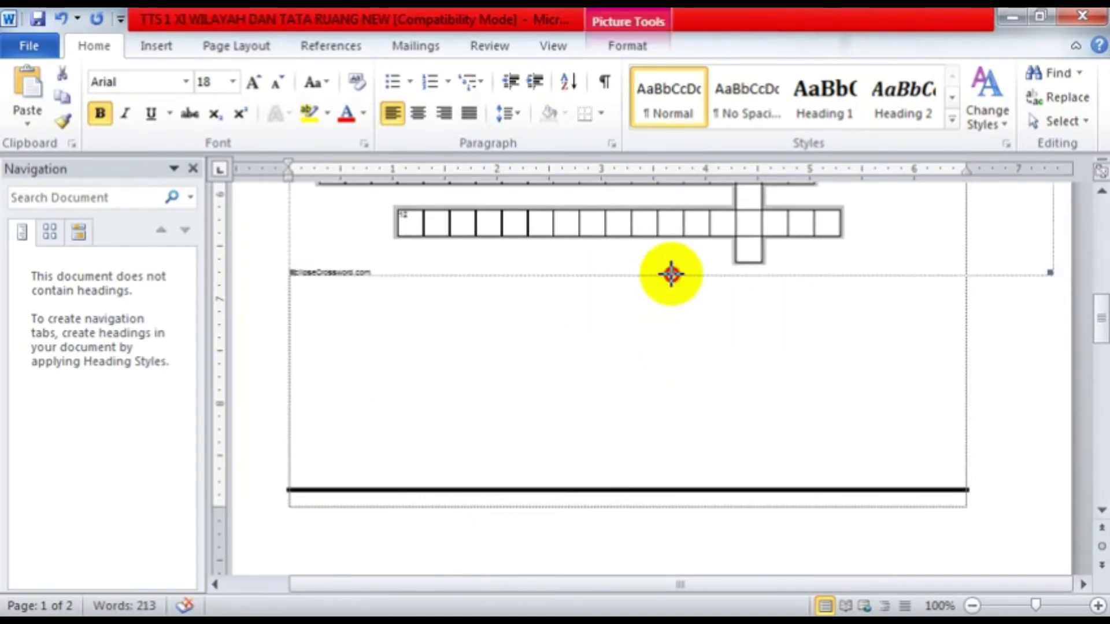
{"action": "left_click_drag", "start_coordinate": [669, 272], "coordinate": [672, 392]}
{"action": "scroll", "coordinate": [717, 414], "scroll_direction": "up", "scroll_amount": 10}
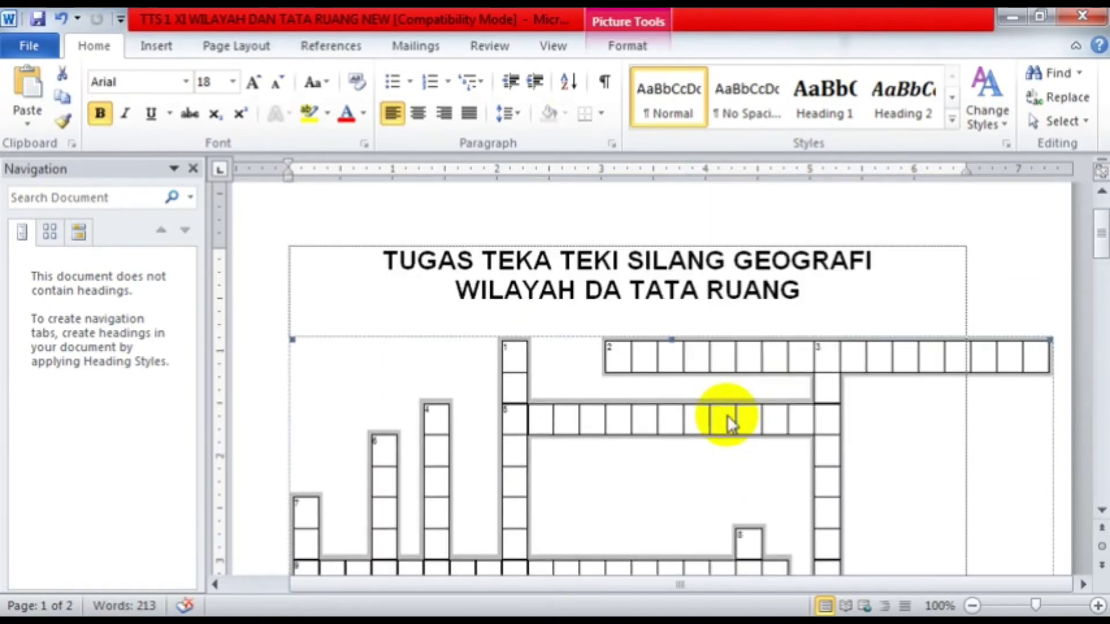
{"action": "scroll", "coordinate": [730, 423], "scroll_direction": "down", "scroll_amount": 15}
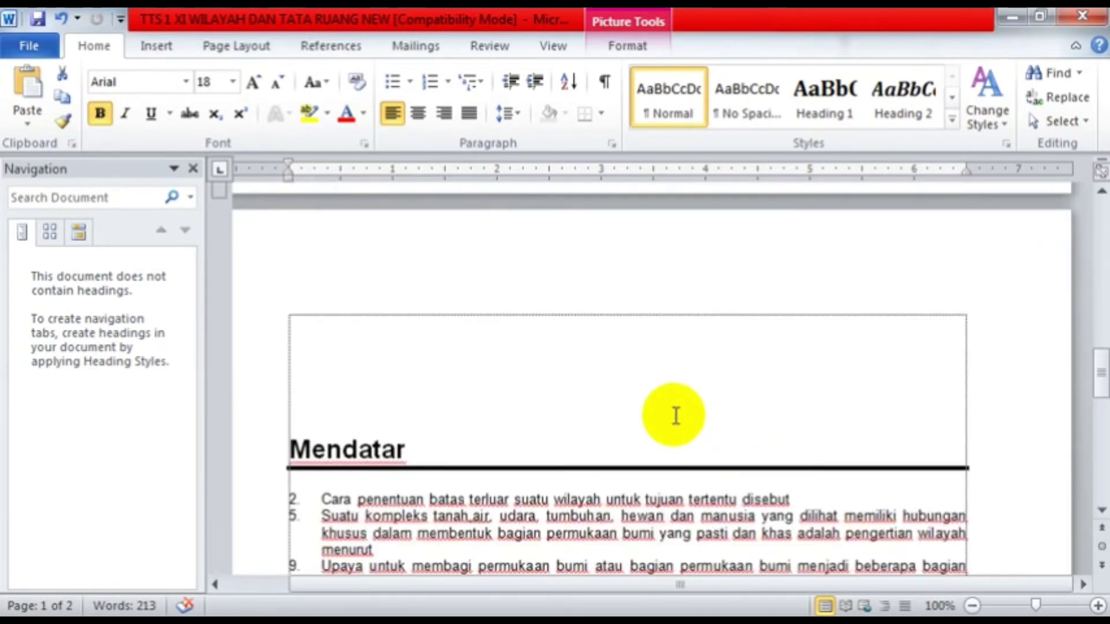
- Adjust the blank lines above the Mendatar heading on the second page, and save the document
{"action": "left_click", "coordinate": [291, 443]}
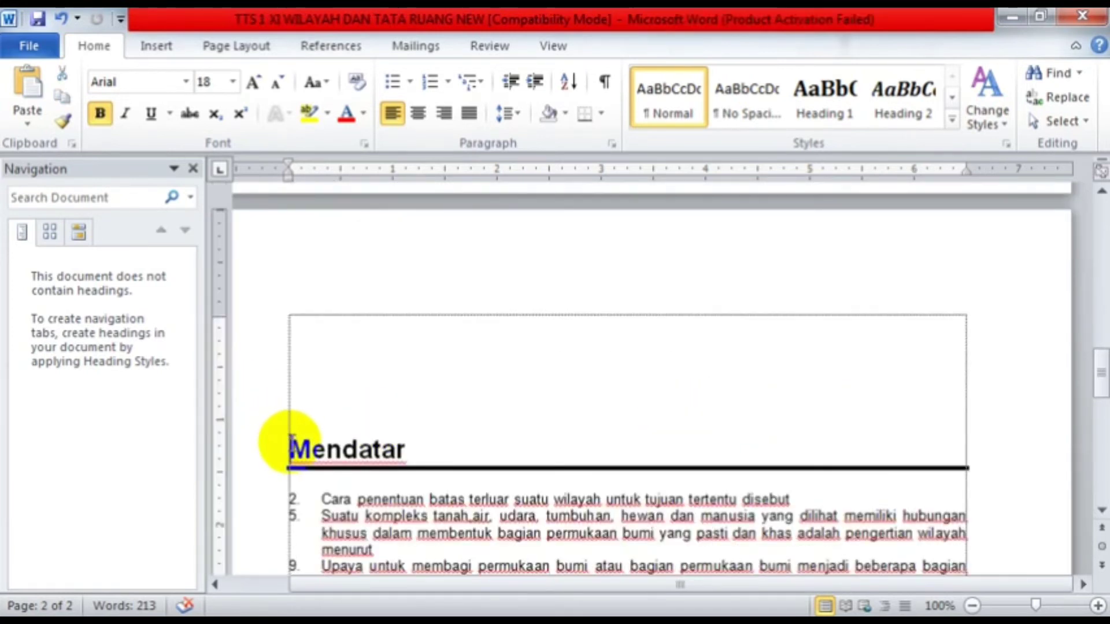
{"action": "scroll", "coordinate": [284, 445], "scroll_direction": "down", "scroll_amount": 3}
{"action": "key", "text": "ctrl+z"}
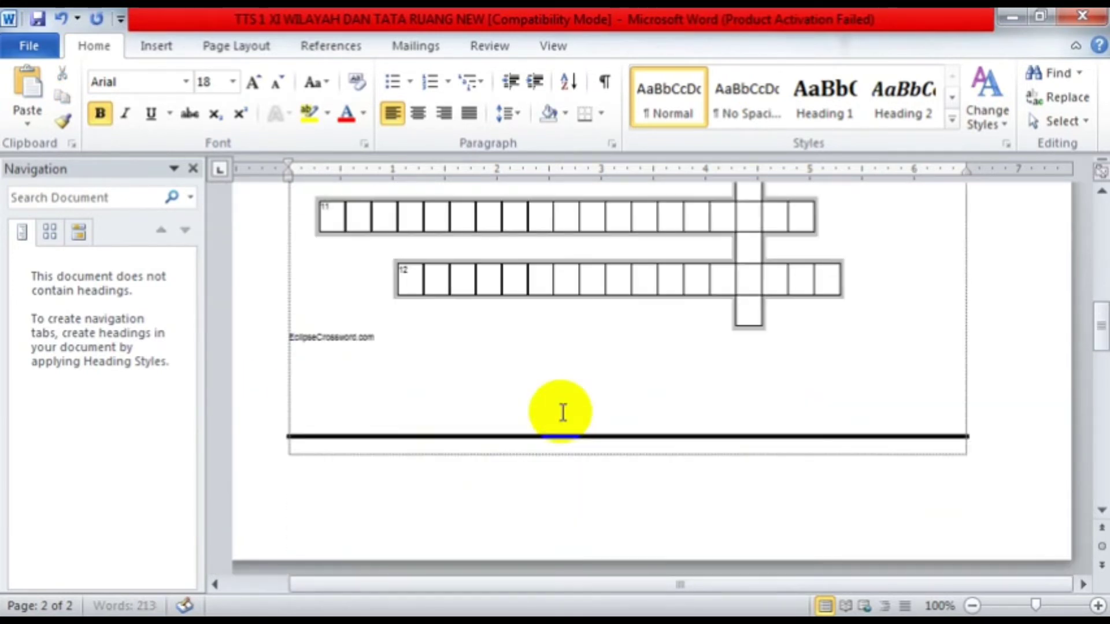
{"action": "scroll", "coordinate": [562, 413], "scroll_direction": "up", "scroll_amount": 12}
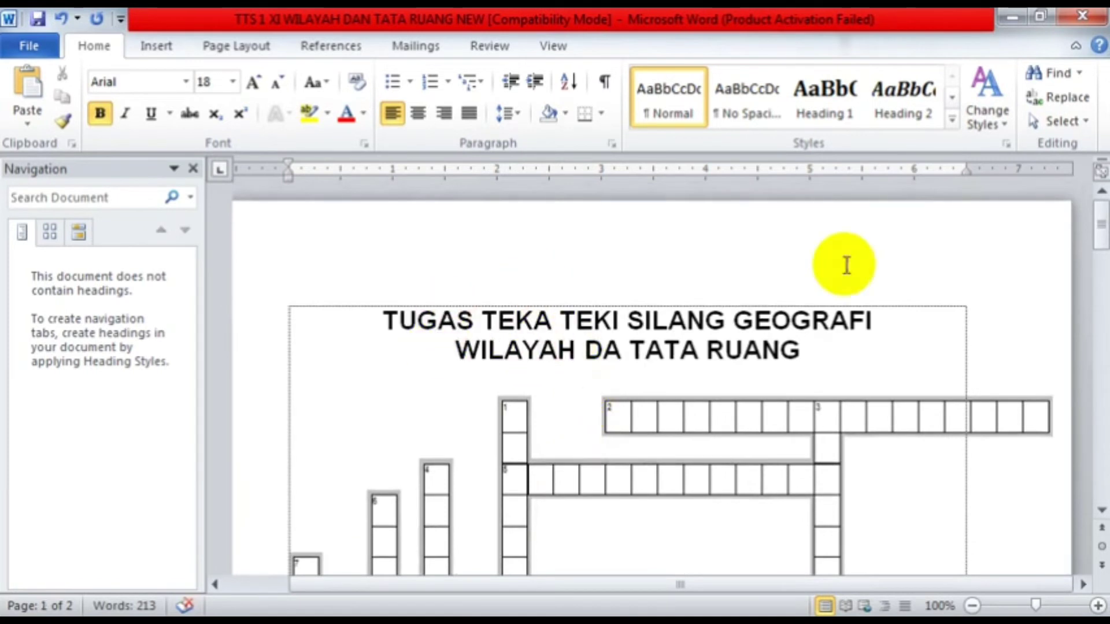
{"action": "left_click", "coordinate": [38, 17]}
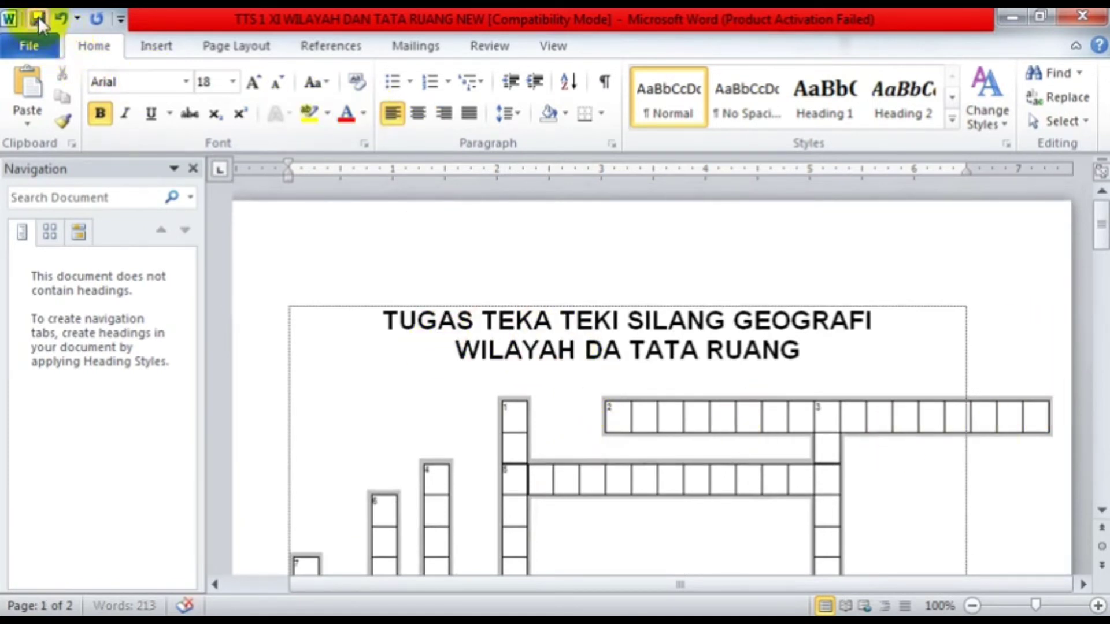
- Save a PDF copy of the worksheet as "TTS 1 XI WILAYAH DAN TATA RUANG NEW" in the TTS_XII folder, optimized as Standard
{"action": "left_click", "coordinate": [39, 49]}
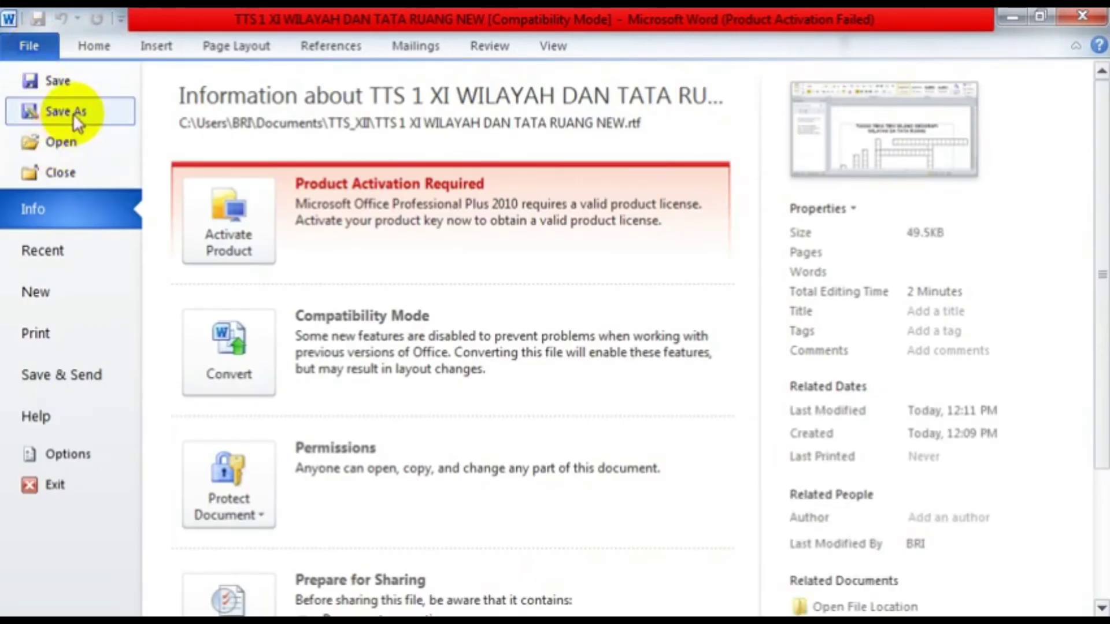
{"action": "key", "text": "Escape"}
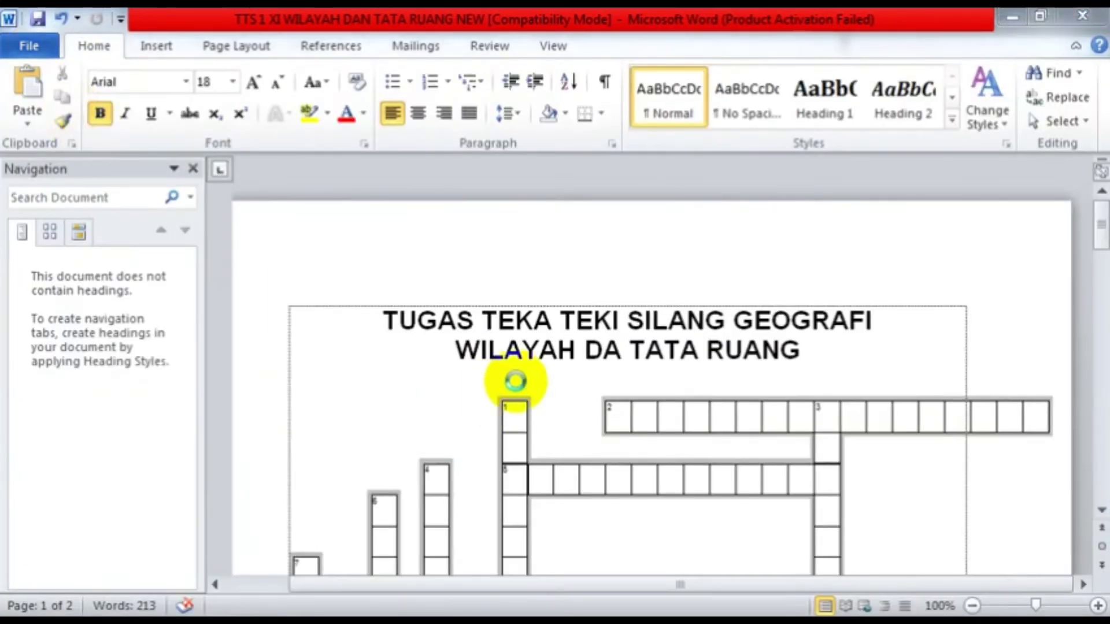
{"action": "key", "text": "F12"}
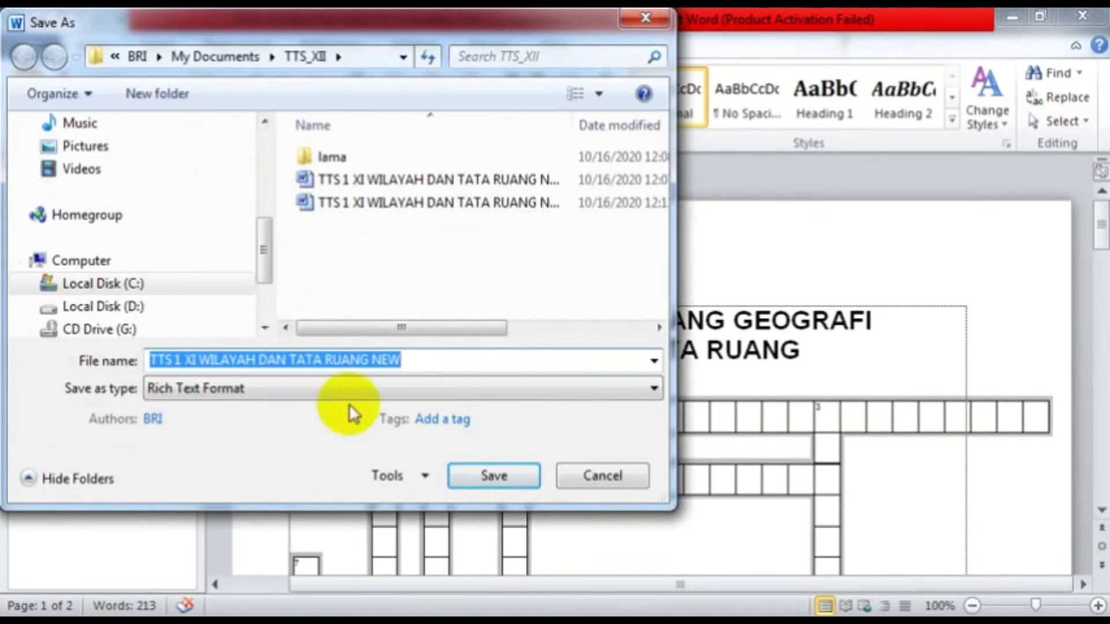
{"action": "left_click", "coordinate": [356, 386]}
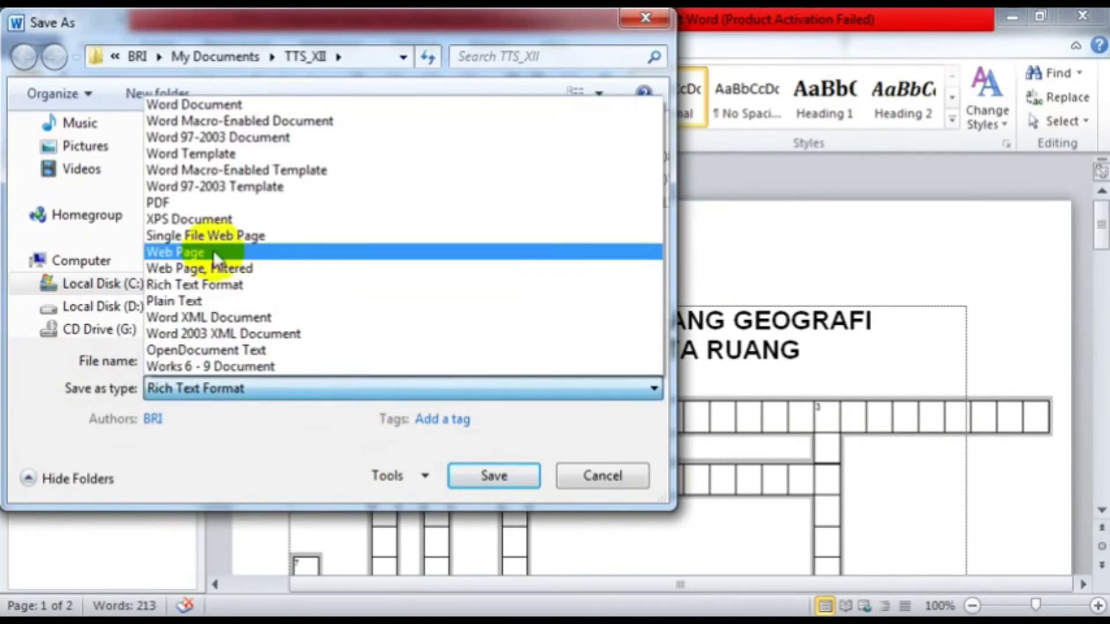
{"action": "left_click", "coordinate": [203, 203]}
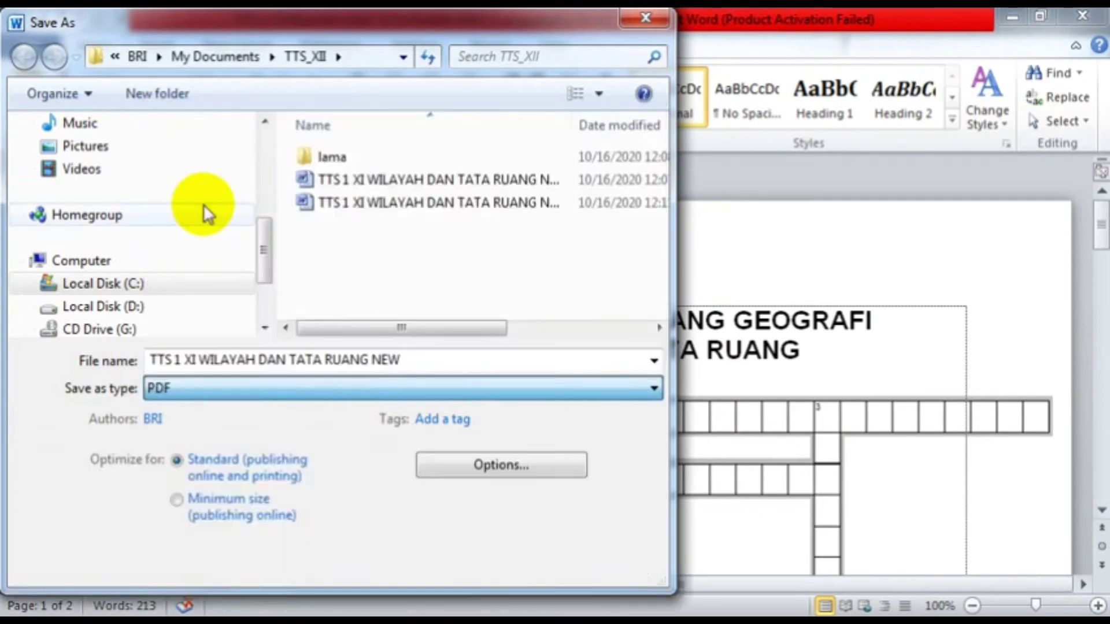
{"action": "left_click", "coordinate": [476, 559]}
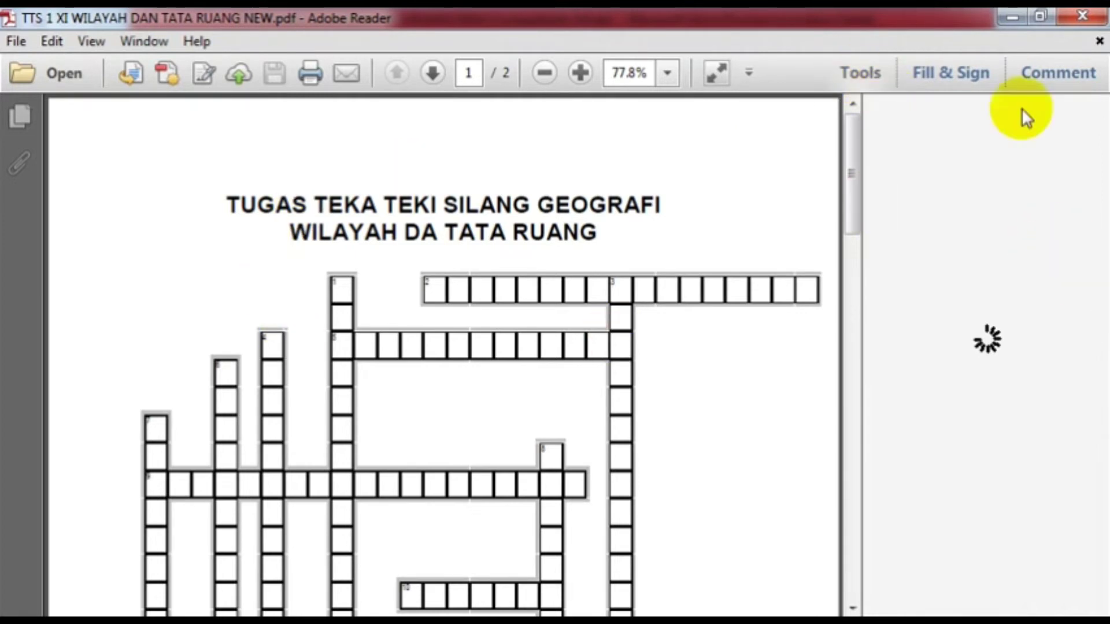
- Close the PDF preview and the Word worksheet, saving the changes to the document
{"action": "left_click", "coordinate": [1089, 21]}
{"action": "left_click", "coordinate": [1091, 22]}
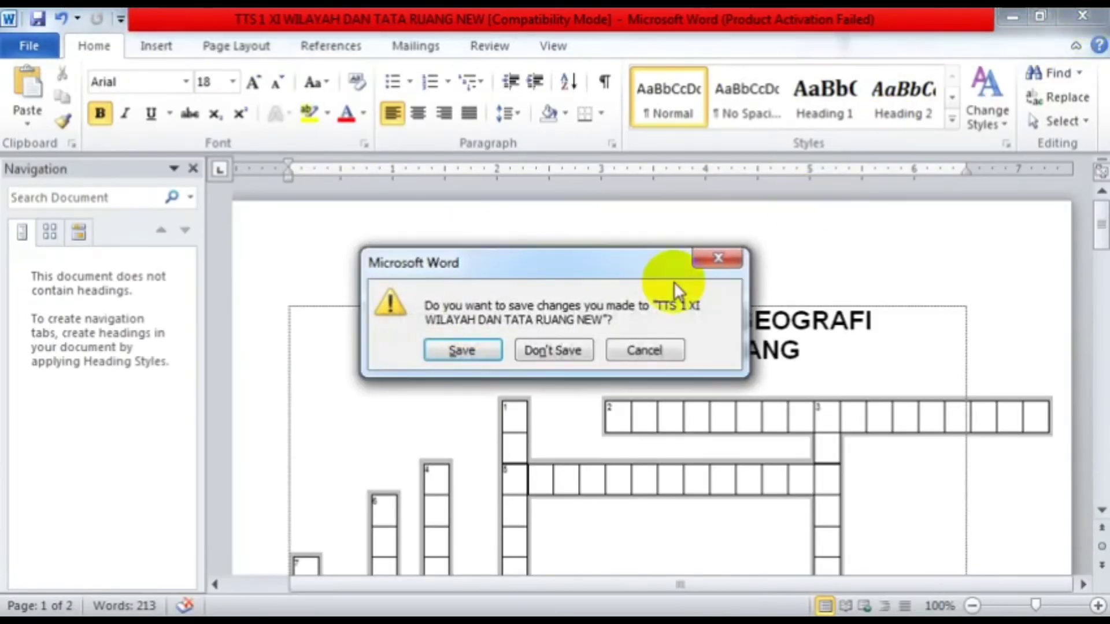
{"action": "left_click", "coordinate": [461, 350]}
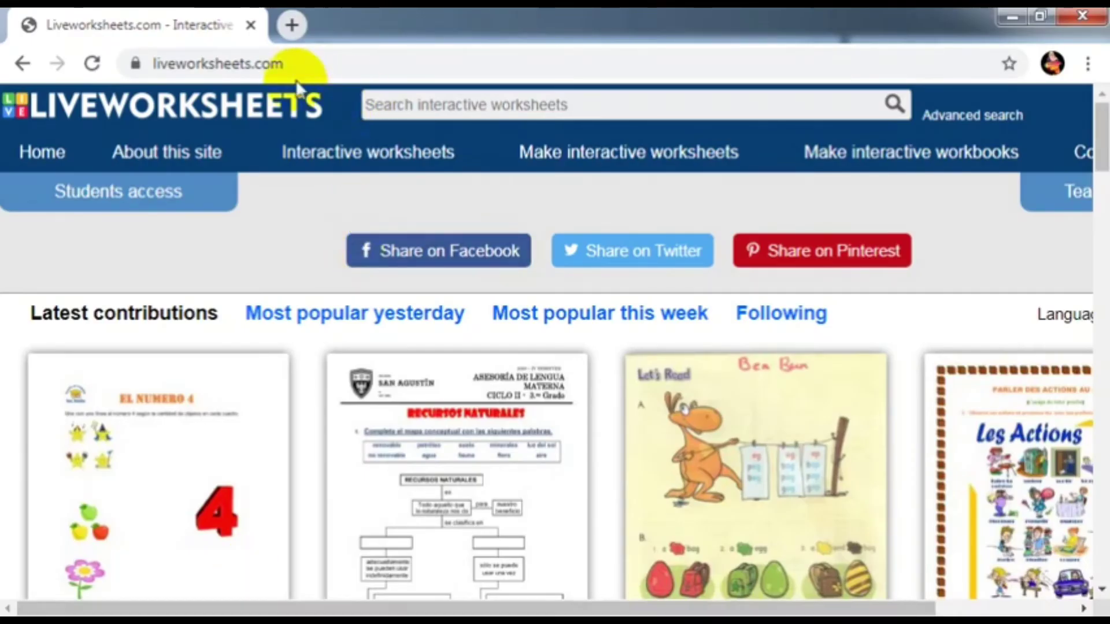
{"action": "left_click", "coordinate": [1051, 64]}
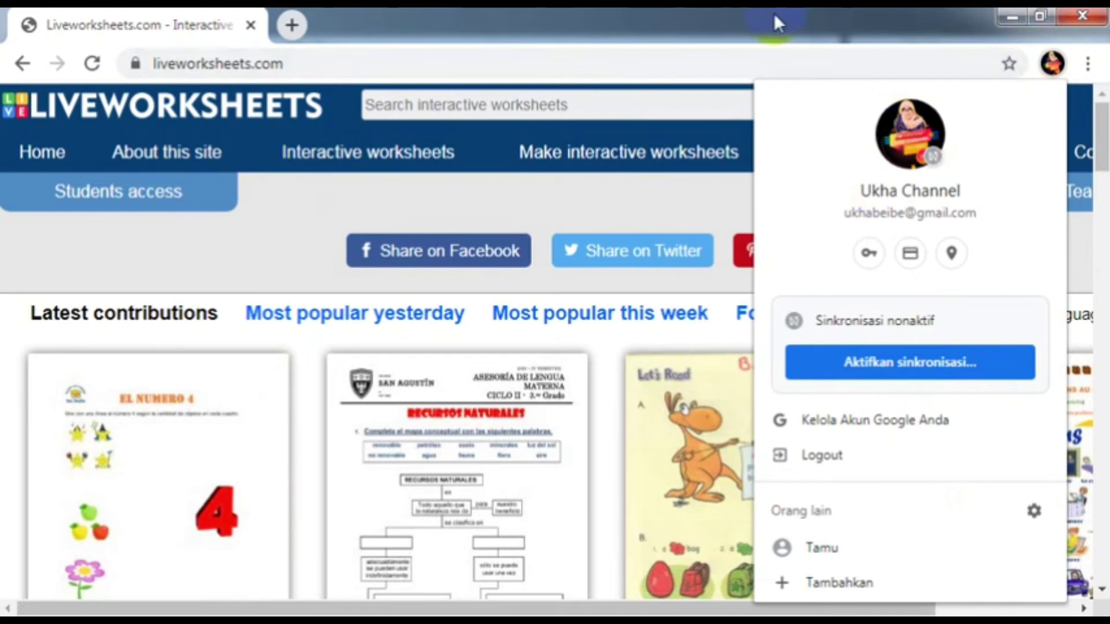
{"action": "left_click", "coordinate": [785, 35]}
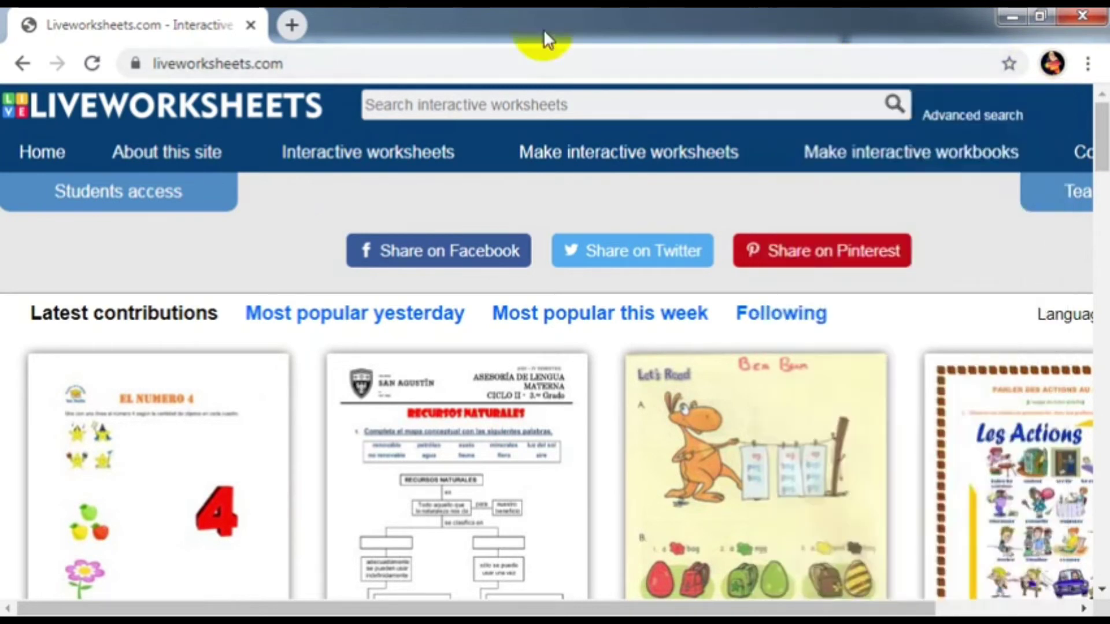
{"action": "left_click", "coordinate": [322, 60]}
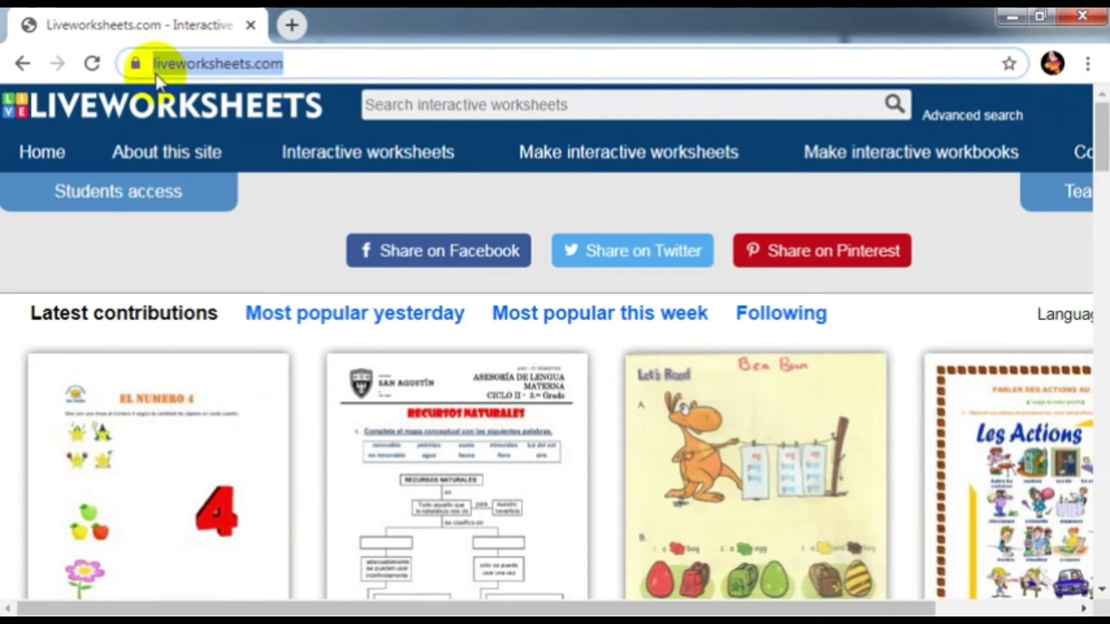
{"action": "left_click", "coordinate": [338, 68]}
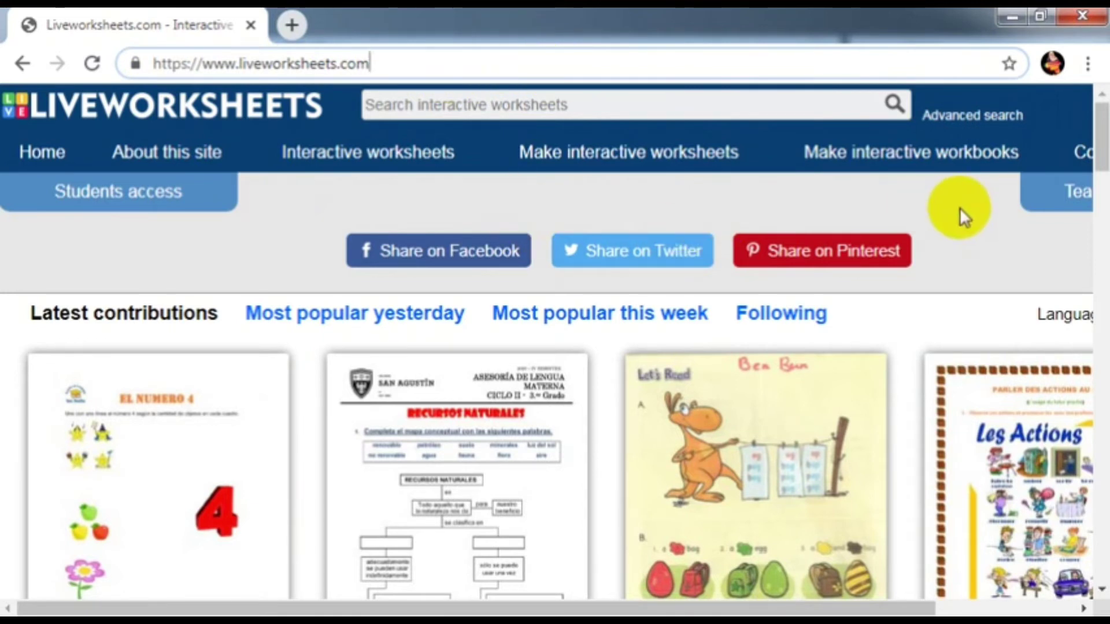
{"action": "left_click_drag", "start_coordinate": [821, 604], "coordinate": [1020, 603]}
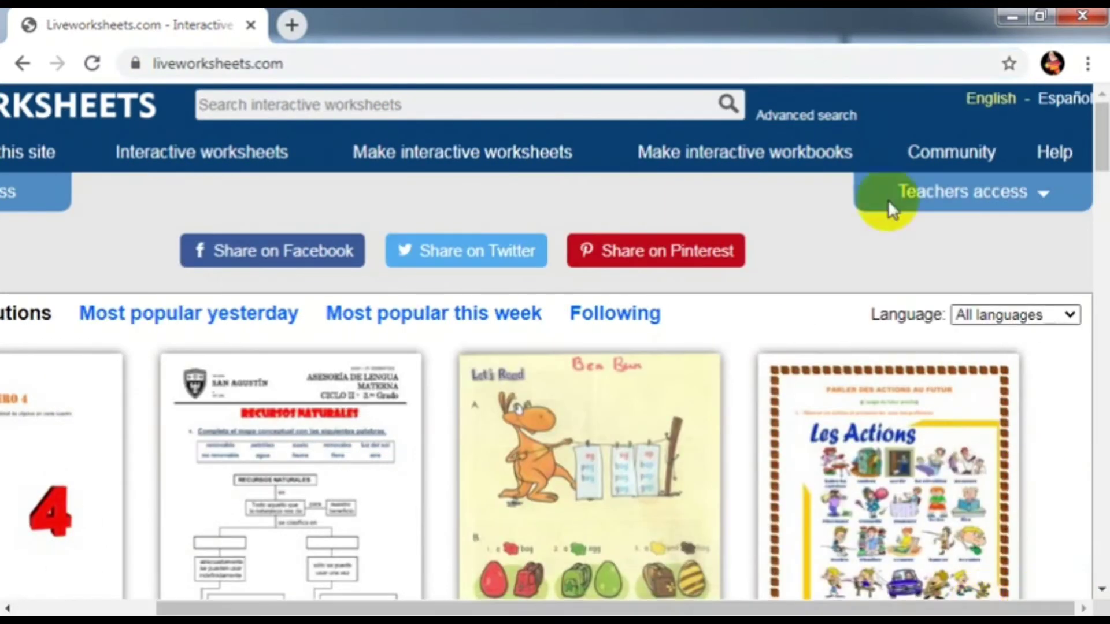
{"action": "left_click", "coordinate": [1043, 196]}
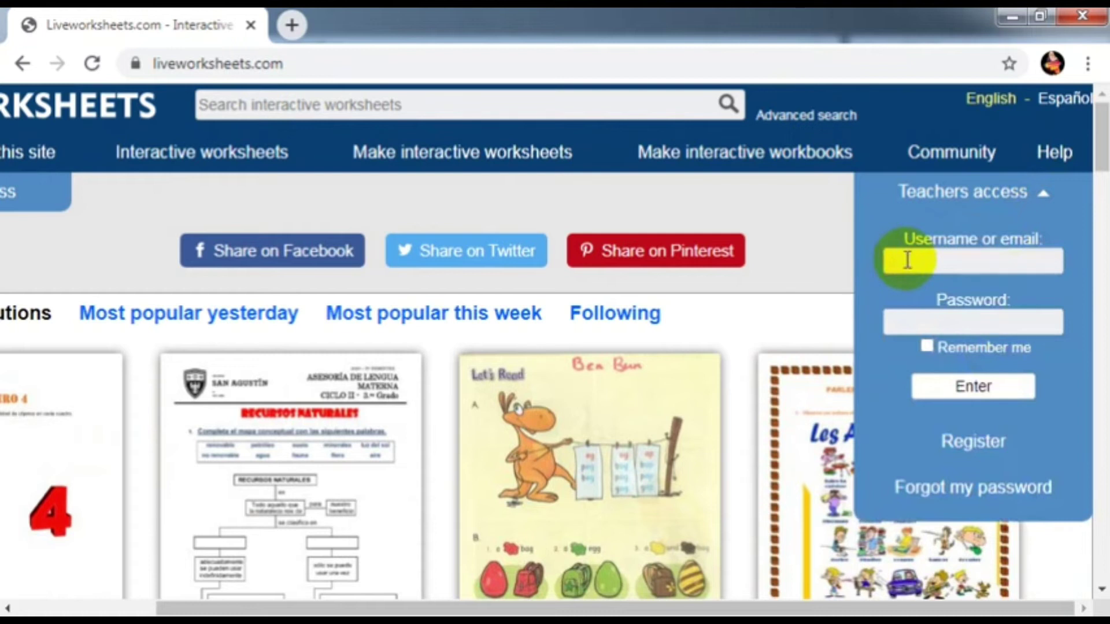
{"action": "left_click", "coordinate": [908, 261]}
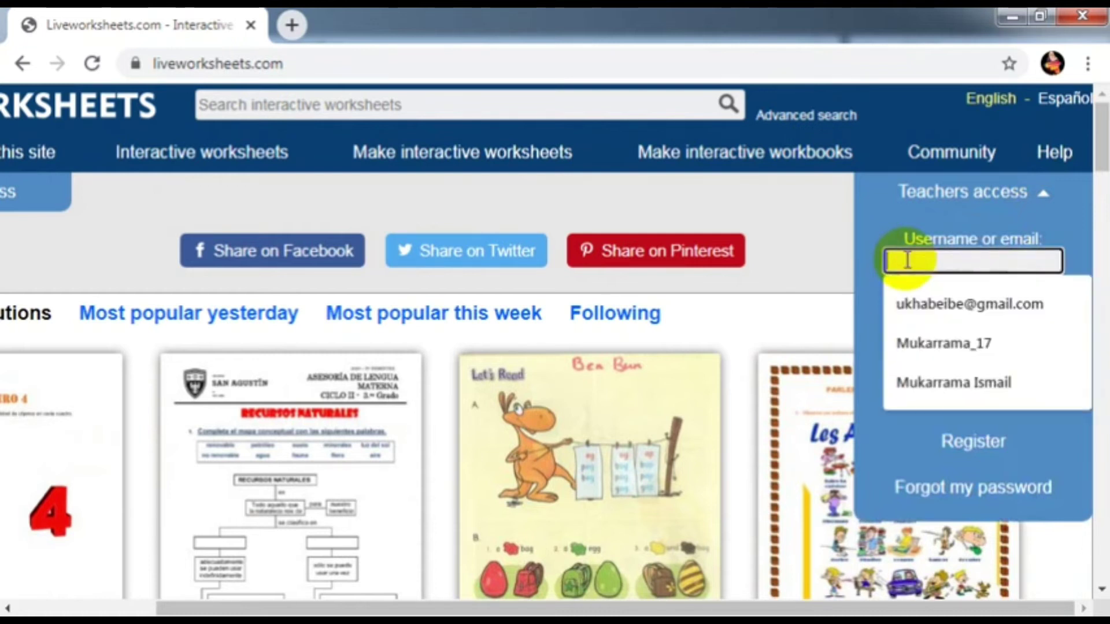
{"action": "left_click", "coordinate": [925, 306]}
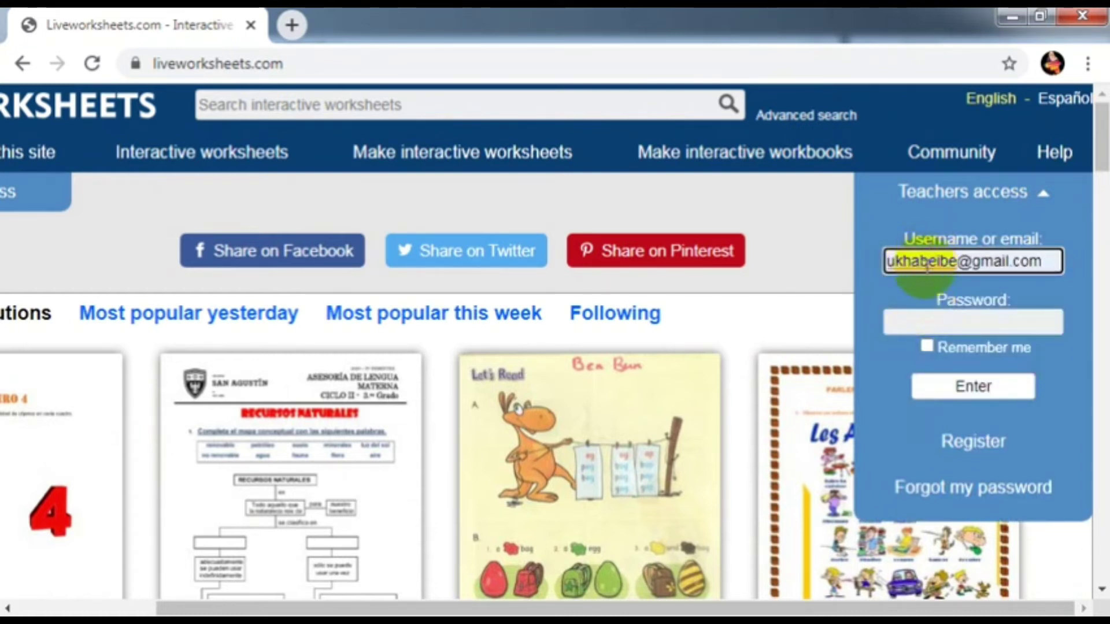
{"action": "left_click", "coordinate": [928, 324]}
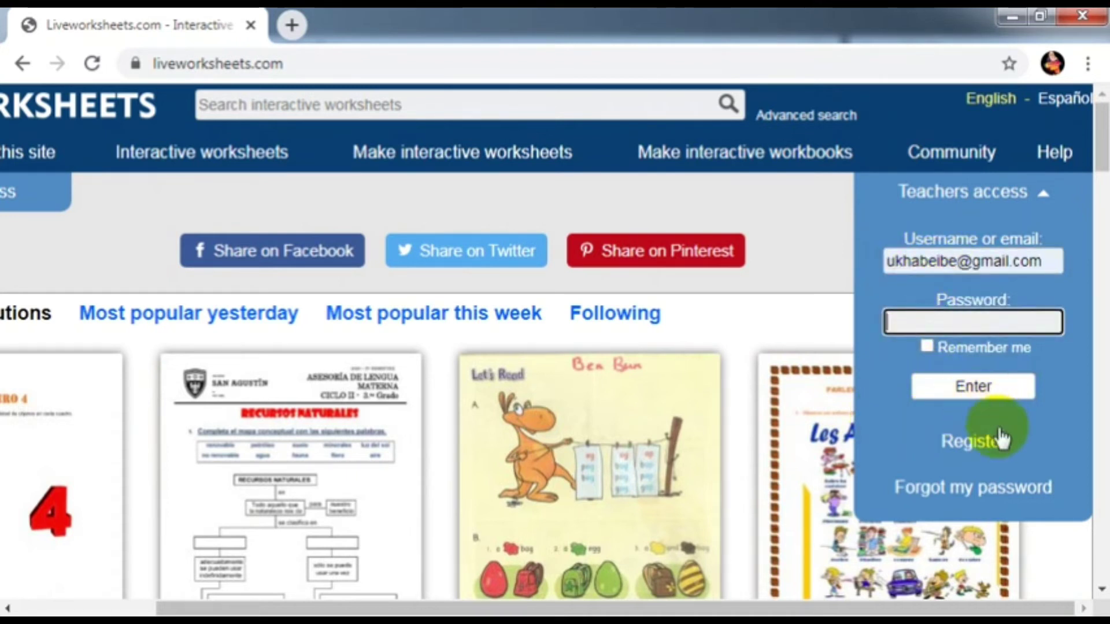
- Open the Liveworksheets teacher registration form and examine its required and optional fields and the terms checkbox
{"action": "left_click", "coordinate": [965, 445]}
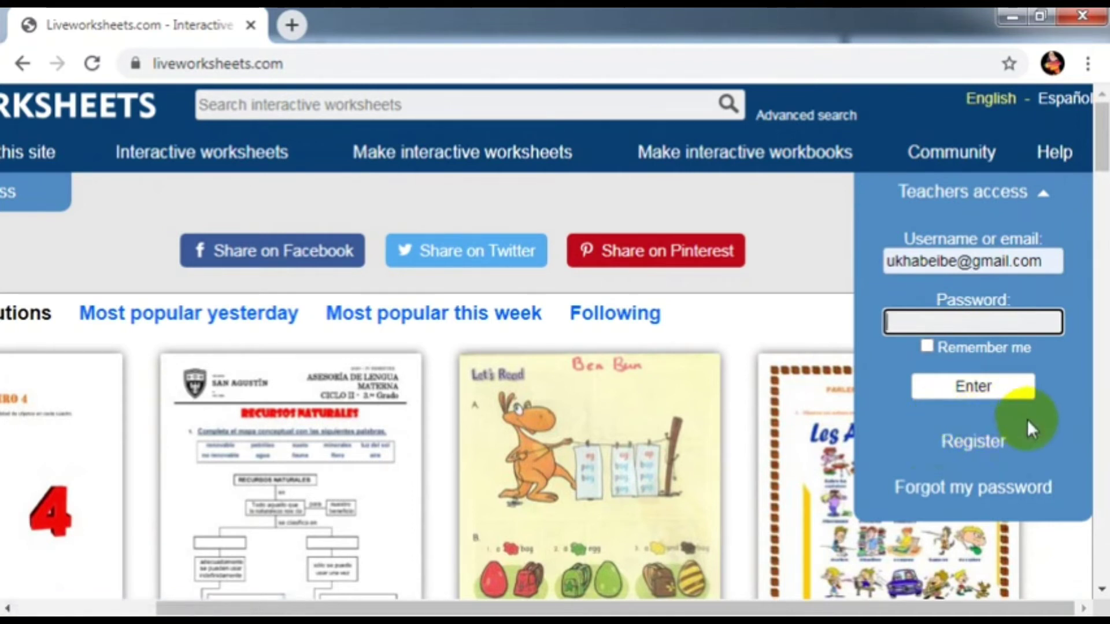
{"action": "left_click", "coordinate": [961, 449]}
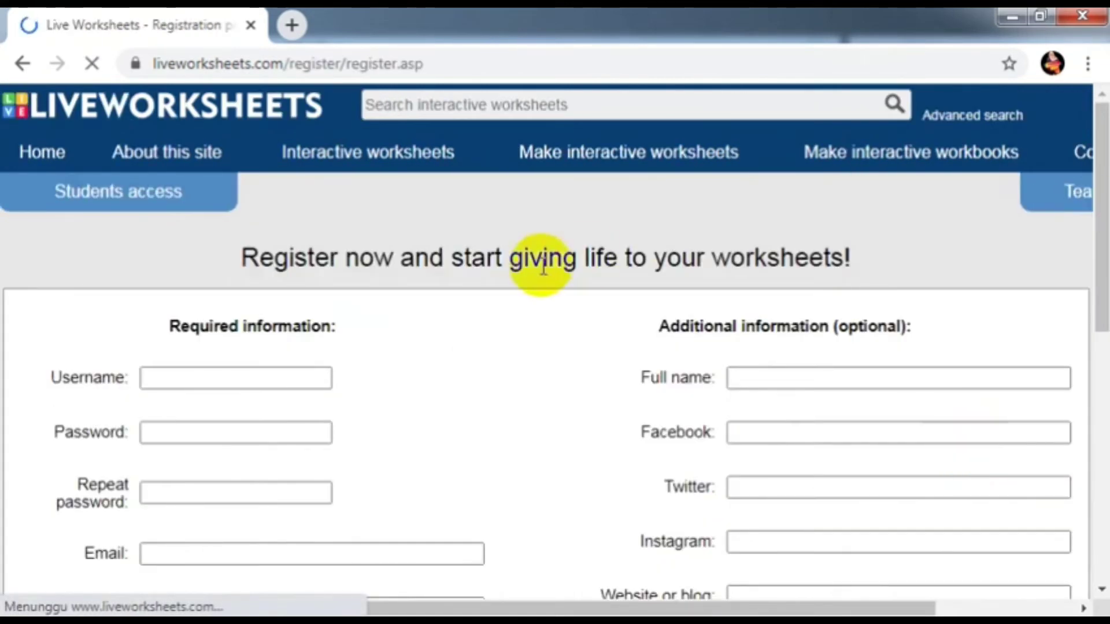
{"action": "scroll", "coordinate": [365, 325], "scroll_direction": "down", "scroll_amount": 2}
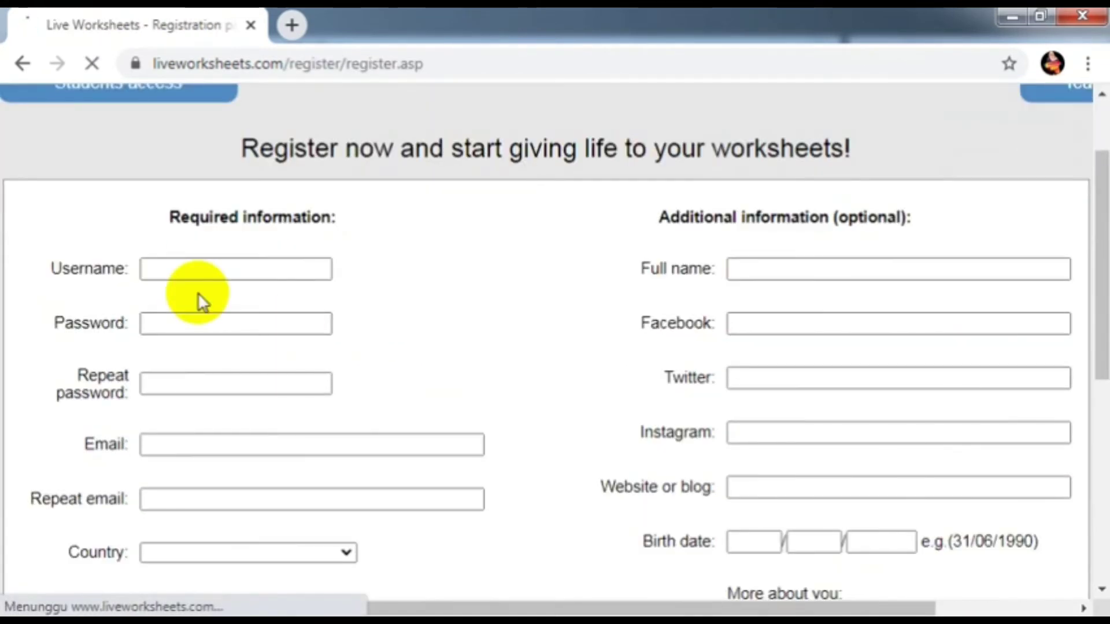
{"action": "scroll", "coordinate": [850, 405], "scroll_direction": "down", "scroll_amount": 4}
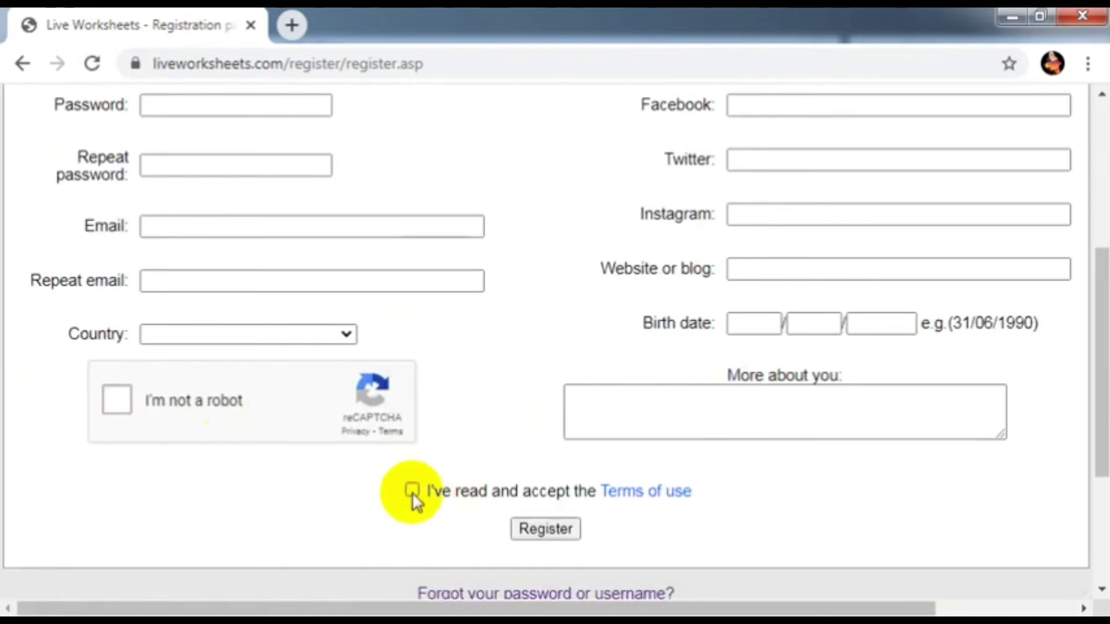
{"action": "scroll", "coordinate": [775, 422], "scroll_direction": "up", "scroll_amount": 6}
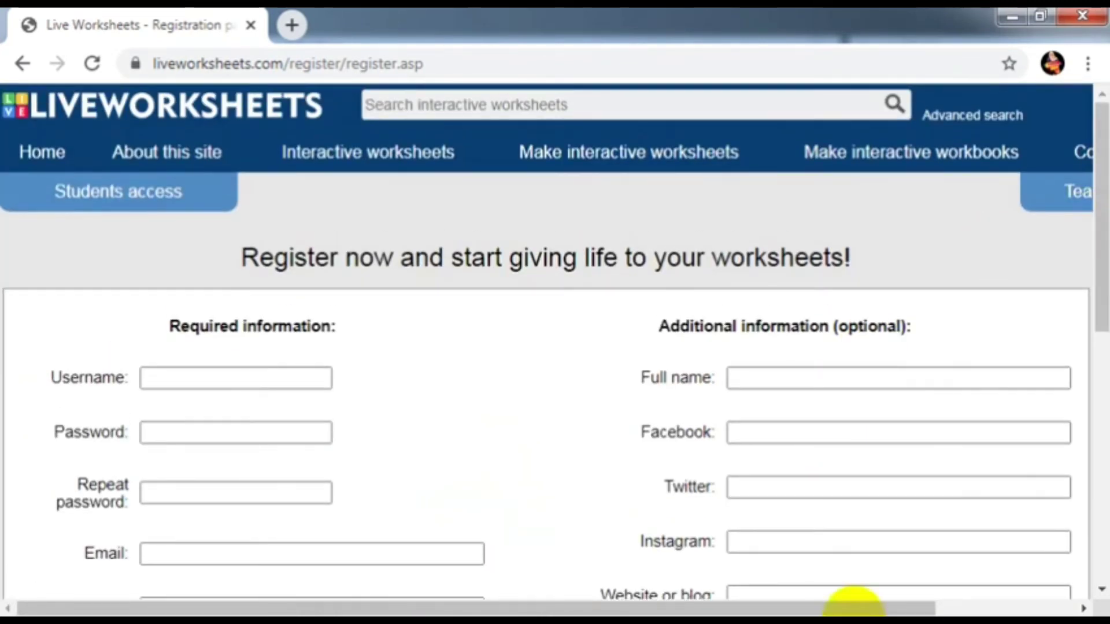
- Open the Teachers access login form and fill in the saved account e-mail
{"action": "left_click_drag", "start_coordinate": [850, 607], "coordinate": [989, 607]}
{"action": "left_click", "coordinate": [956, 205]}
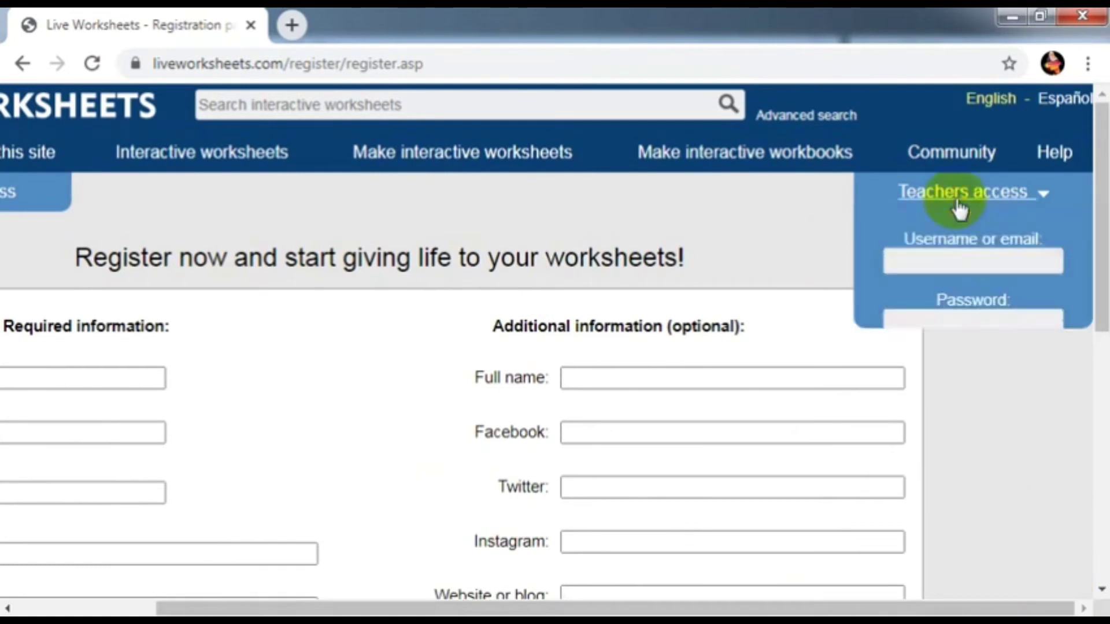
{"action": "left_click", "coordinate": [905, 259]}
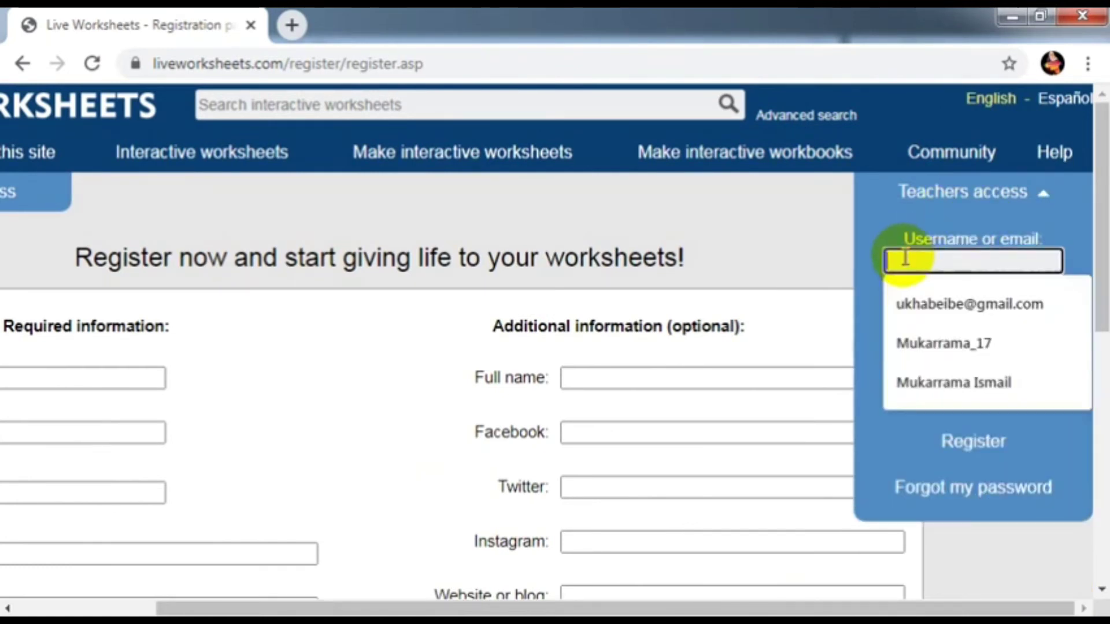
{"action": "left_click", "coordinate": [918, 305]}
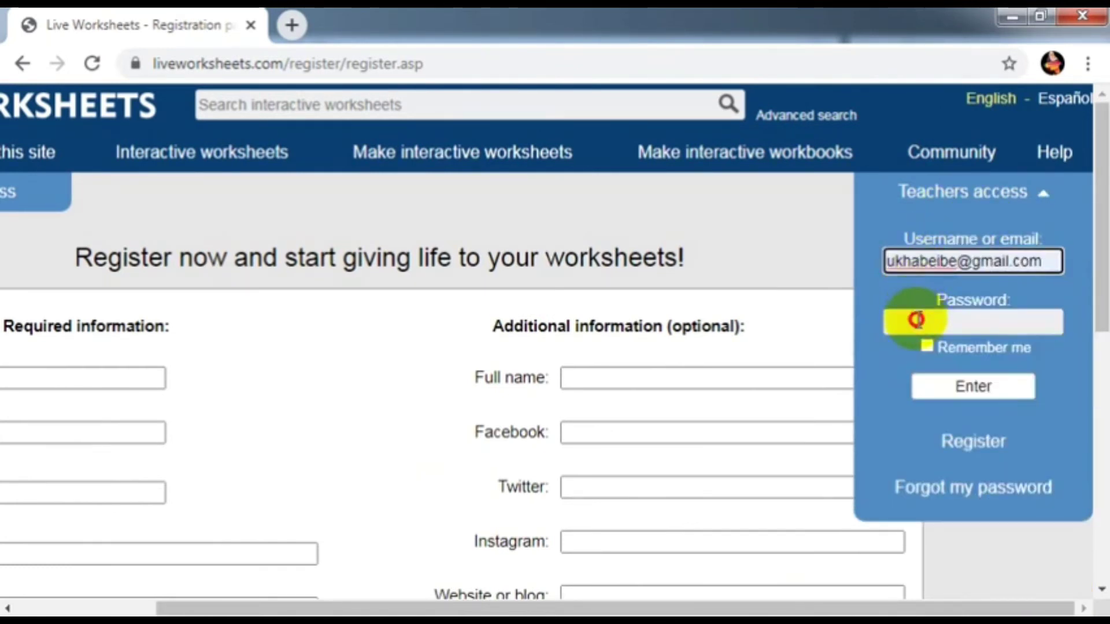
- Enter the account password, clear the stray characters after the e-mail address, and sign in to the teacher account
{"action": "left_click", "coordinate": [918, 319]}
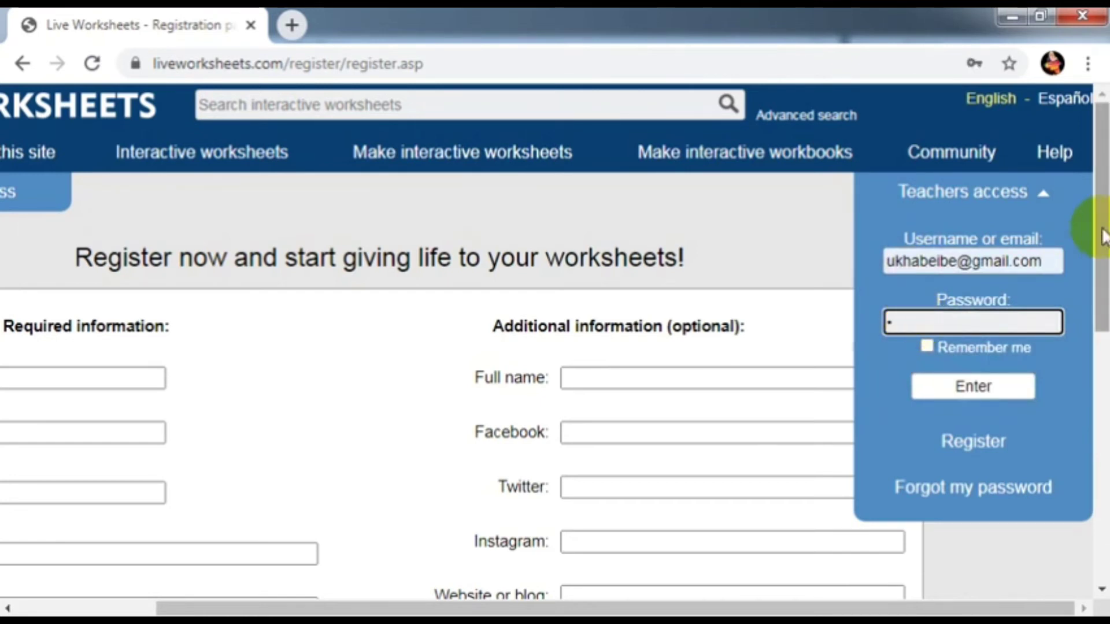
{"action": "left_click", "coordinate": [1054, 258]}
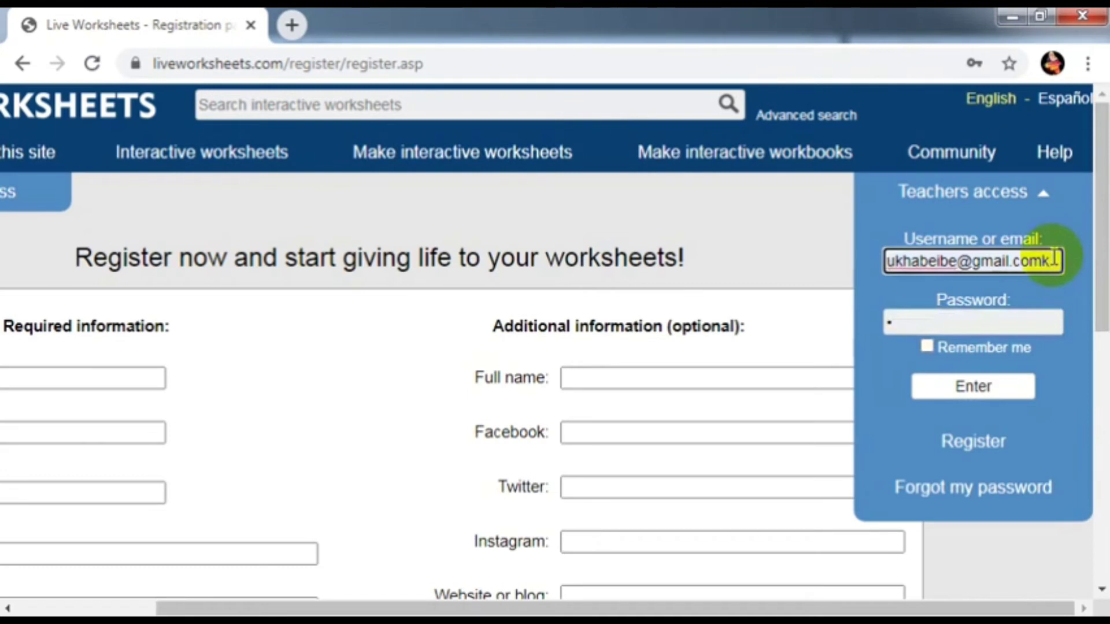
{"action": "left_click", "coordinate": [1009, 318]}
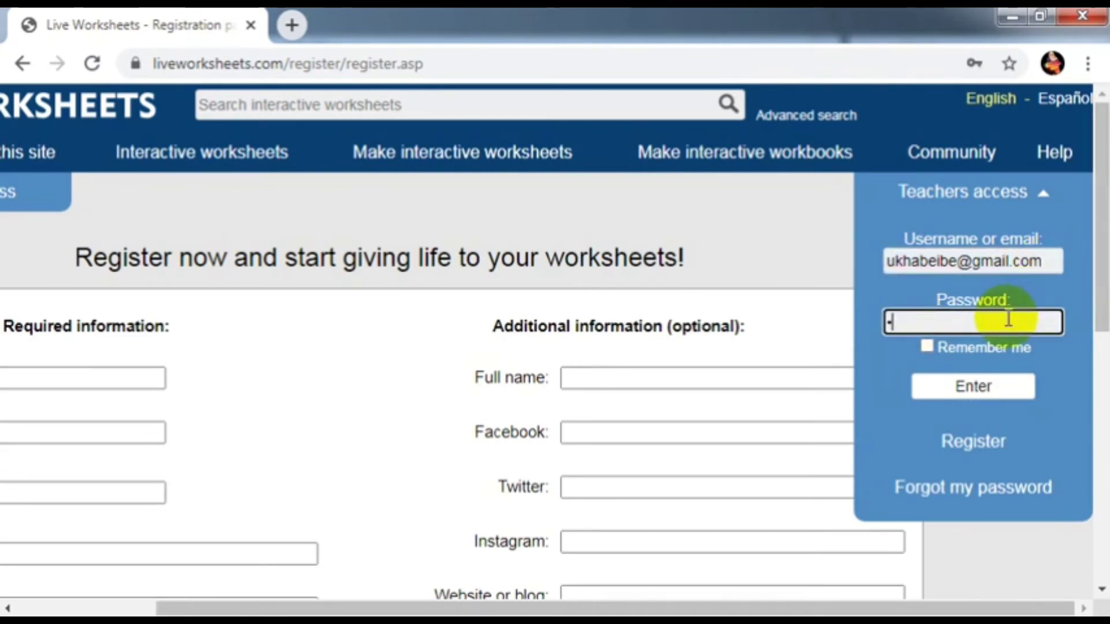
{"action": "left_click", "coordinate": [1056, 264]}
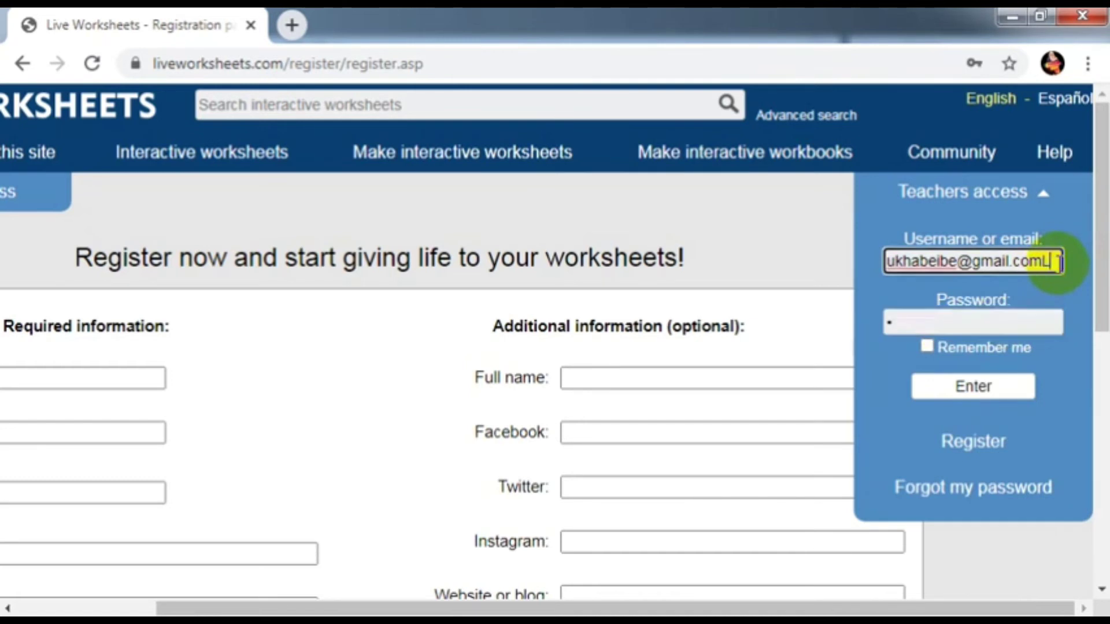
{"action": "left_click", "coordinate": [1003, 318]}
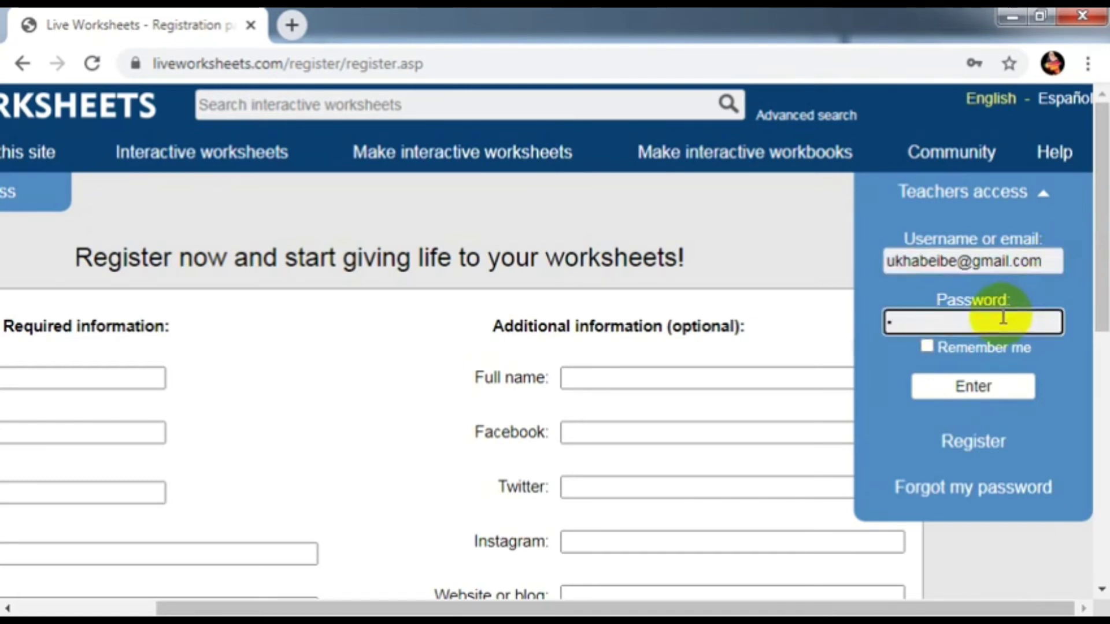
{"action": "left_click", "coordinate": [1049, 266]}
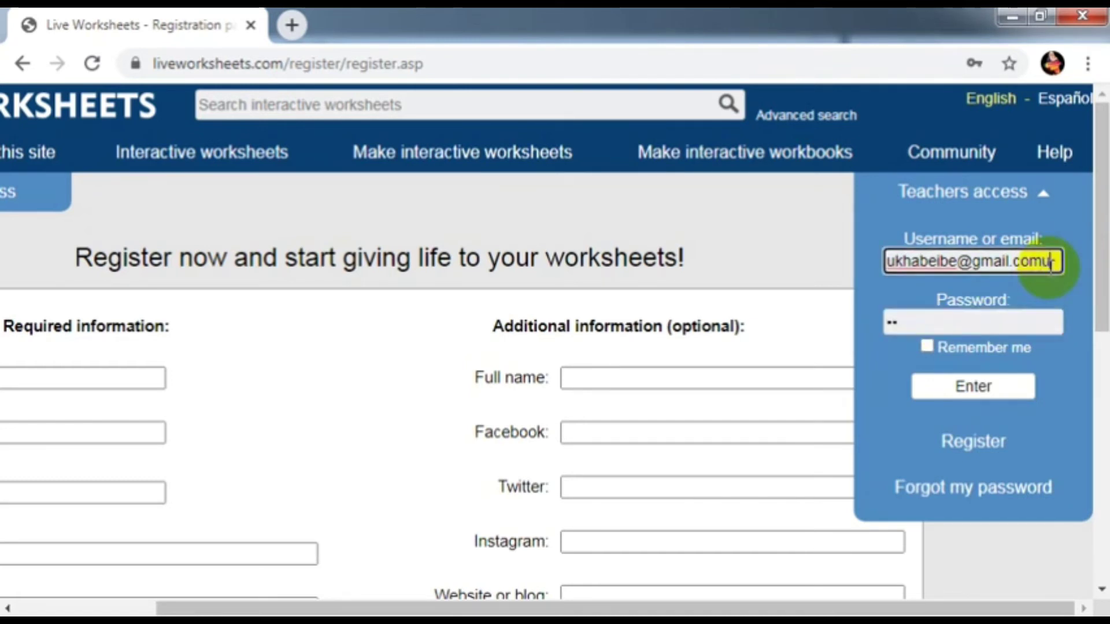
{"action": "key", "text": "BackSpace"}
{"action": "left_click", "coordinate": [1004, 319]}
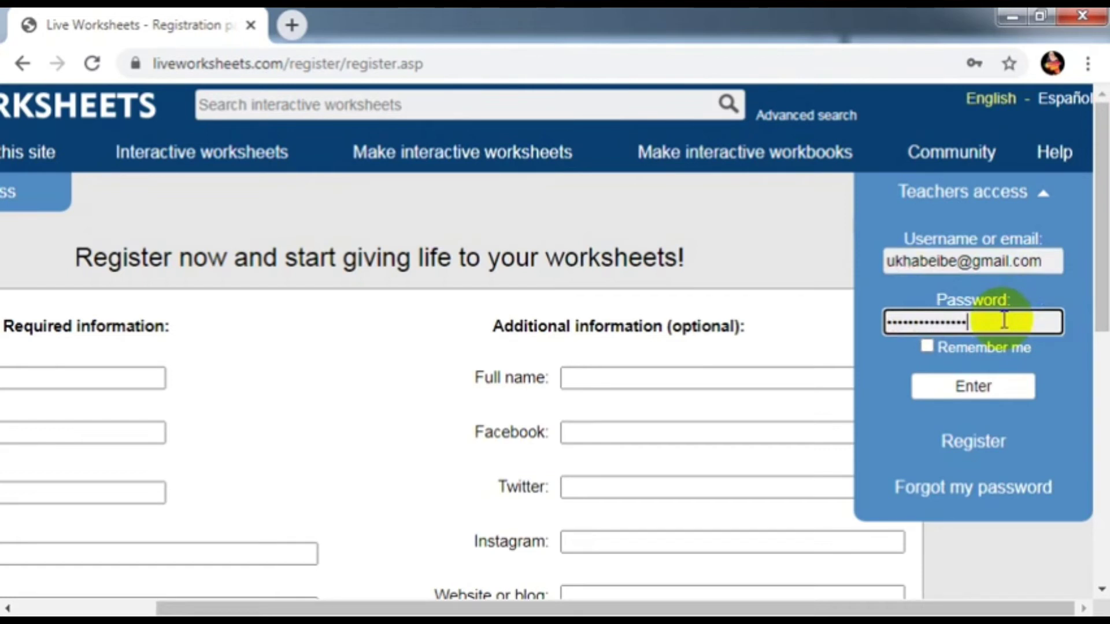
{"action": "left_click", "coordinate": [1008, 393]}
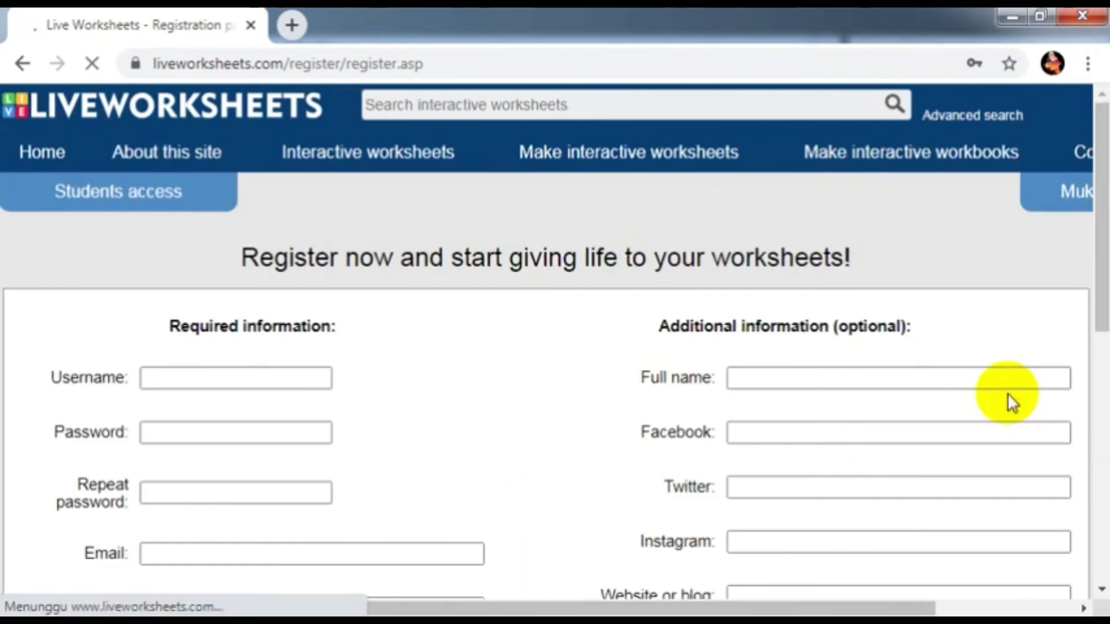
- Open the interactive worksheet maker at its worksheet upload stage
{"action": "left_click_drag", "start_coordinate": [836, 602], "coordinate": [1067, 605]}
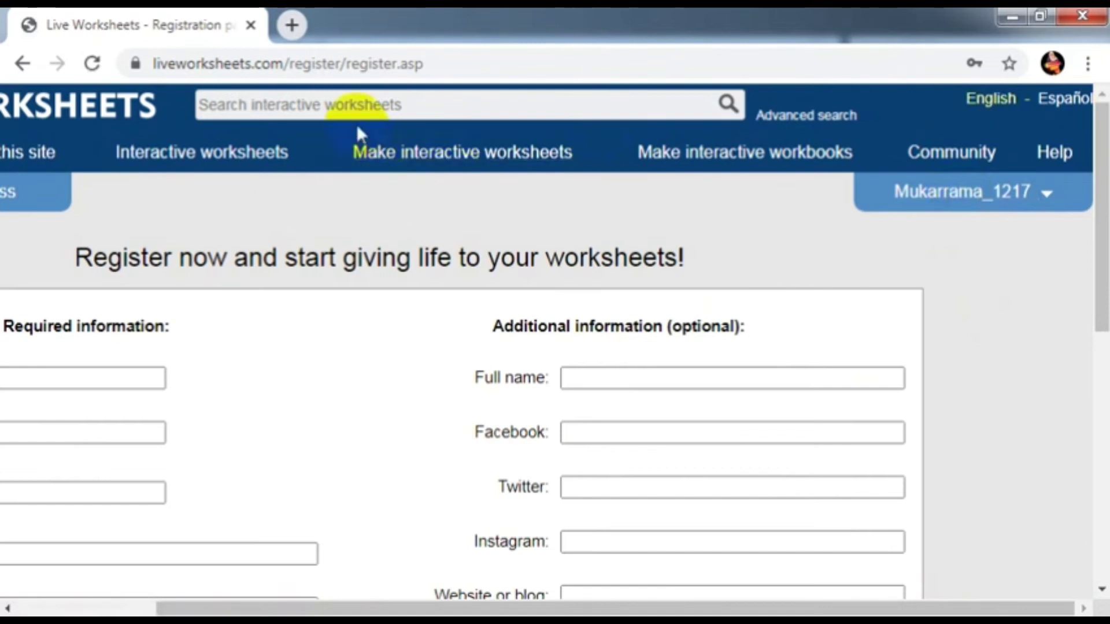
{"action": "mouse_move", "coordinate": [491, 167]}
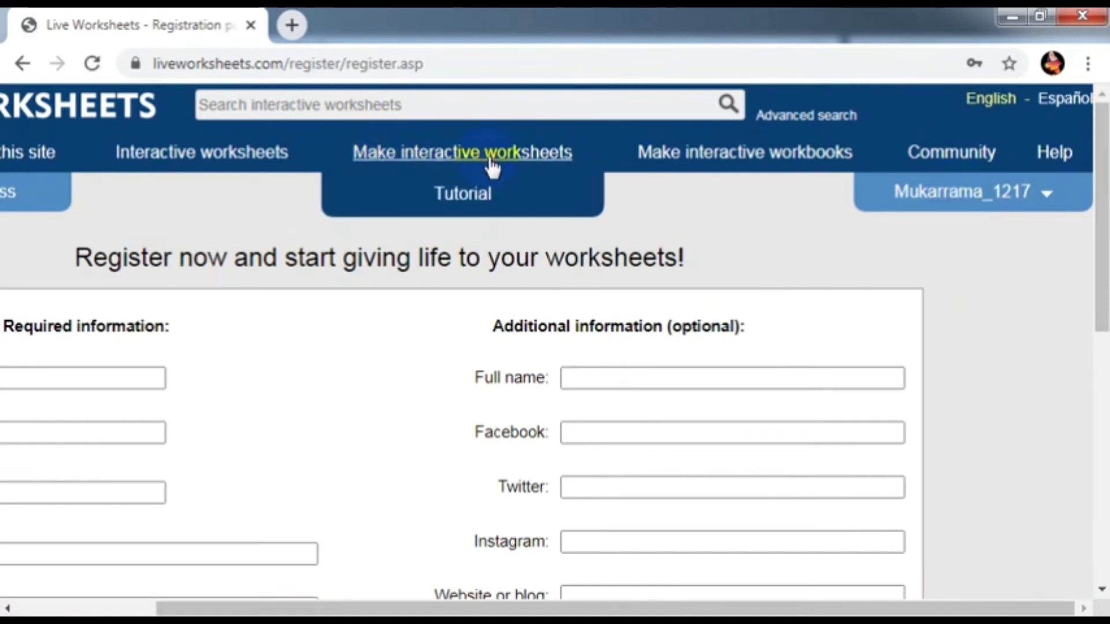
{"action": "left_click", "coordinate": [440, 292]}
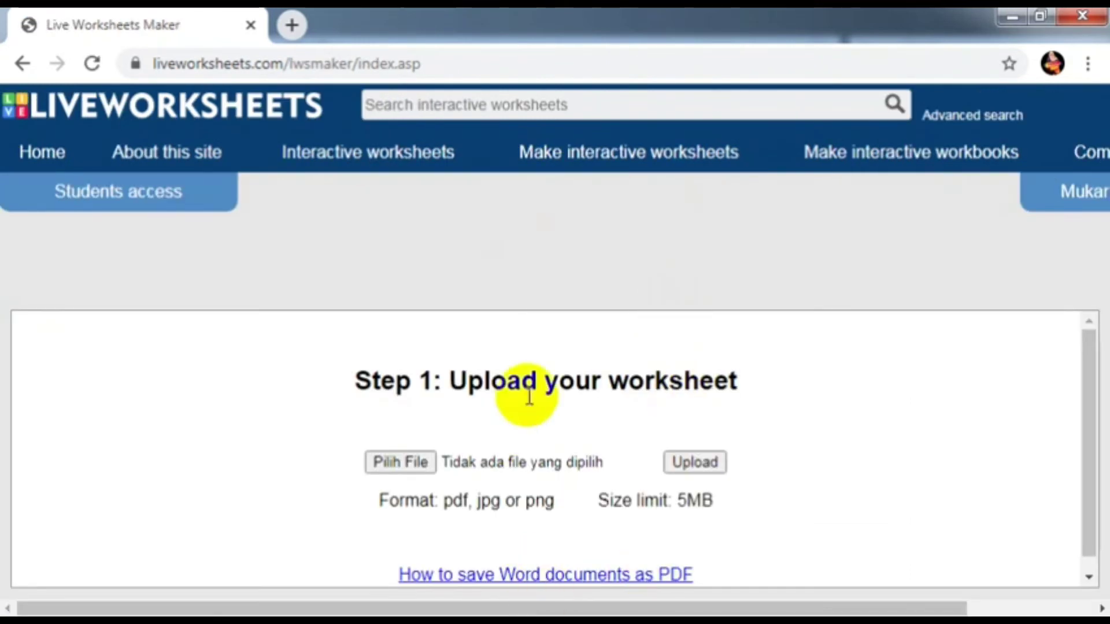
{"action": "left_click_drag", "start_coordinate": [1078, 434], "coordinate": [285, 471]}
{"action": "left_click", "coordinate": [304, 414]}
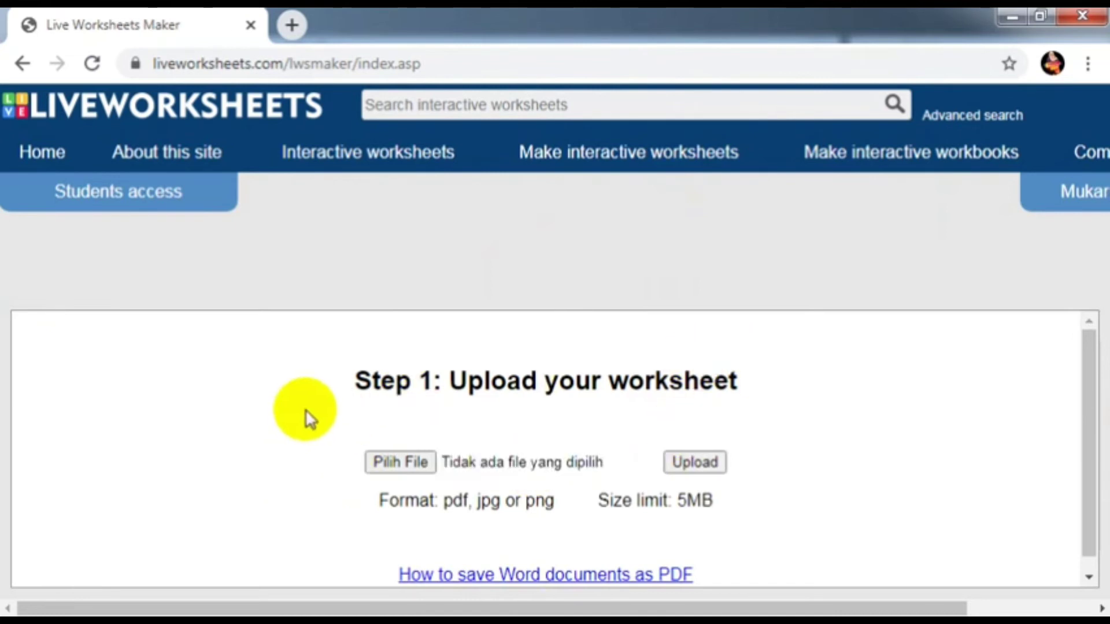
- Upload the PDF "TTS 1 XI WILAYAH DAN TATA RUANG NEW" from the TTS_XII folder to the worksheet maker
{"action": "left_click", "coordinate": [396, 468]}
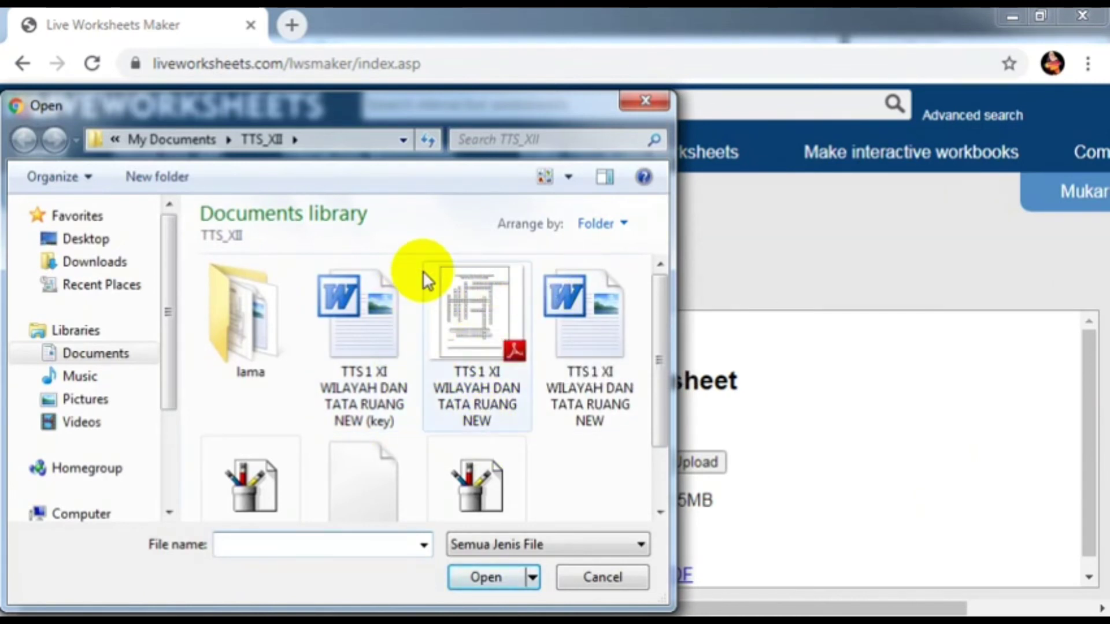
{"action": "left_click", "coordinate": [469, 302]}
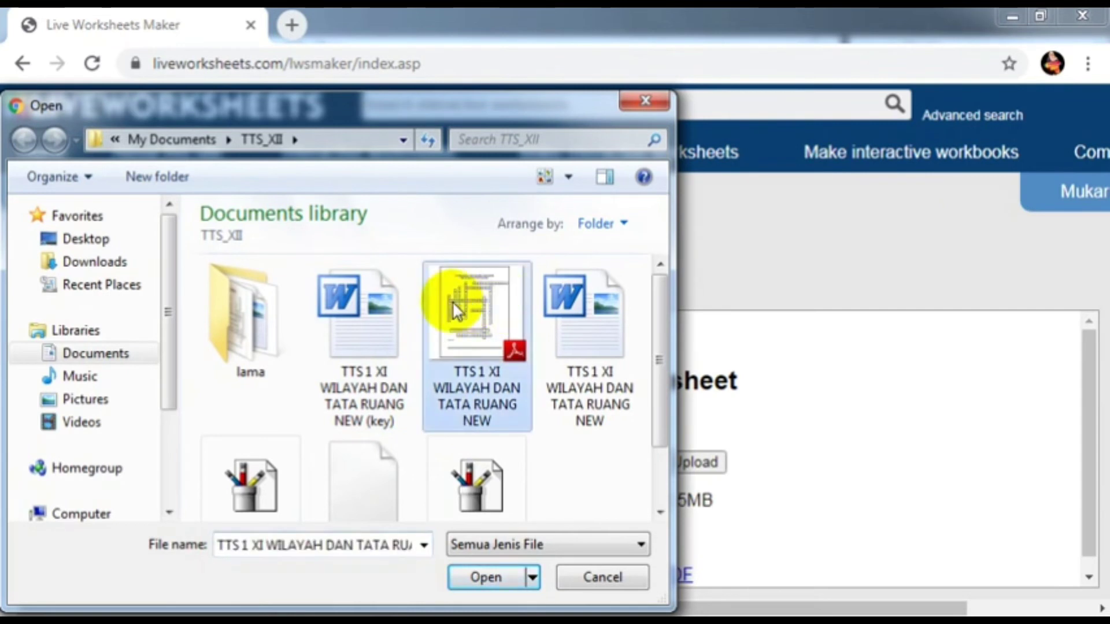
{"action": "left_click", "coordinate": [480, 577]}
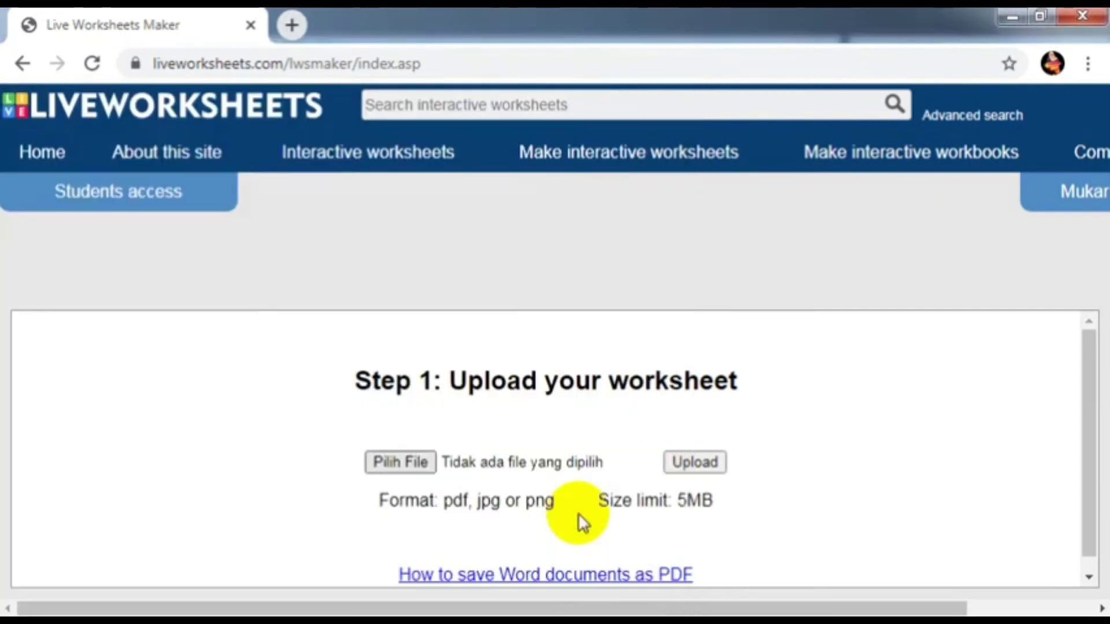
{"action": "left_click", "coordinate": [690, 466]}
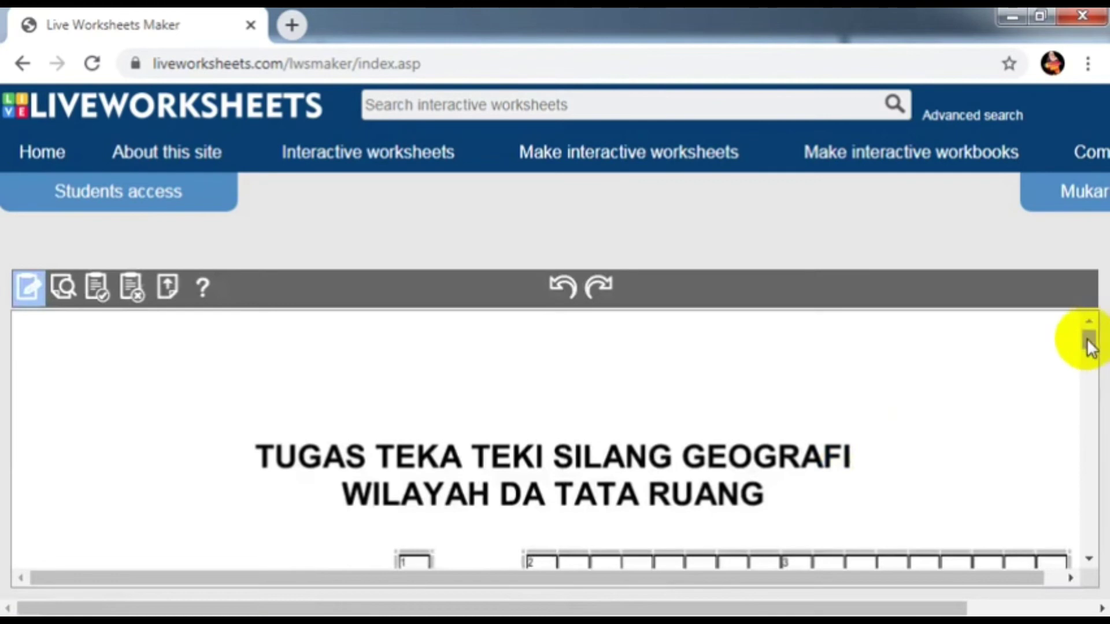
- Draw answer text boxes over the first two cells of entry 1 down and the first five cells of entry 5 across
{"action": "left_click_drag", "start_coordinate": [1087, 341], "coordinate": [1088, 351]}
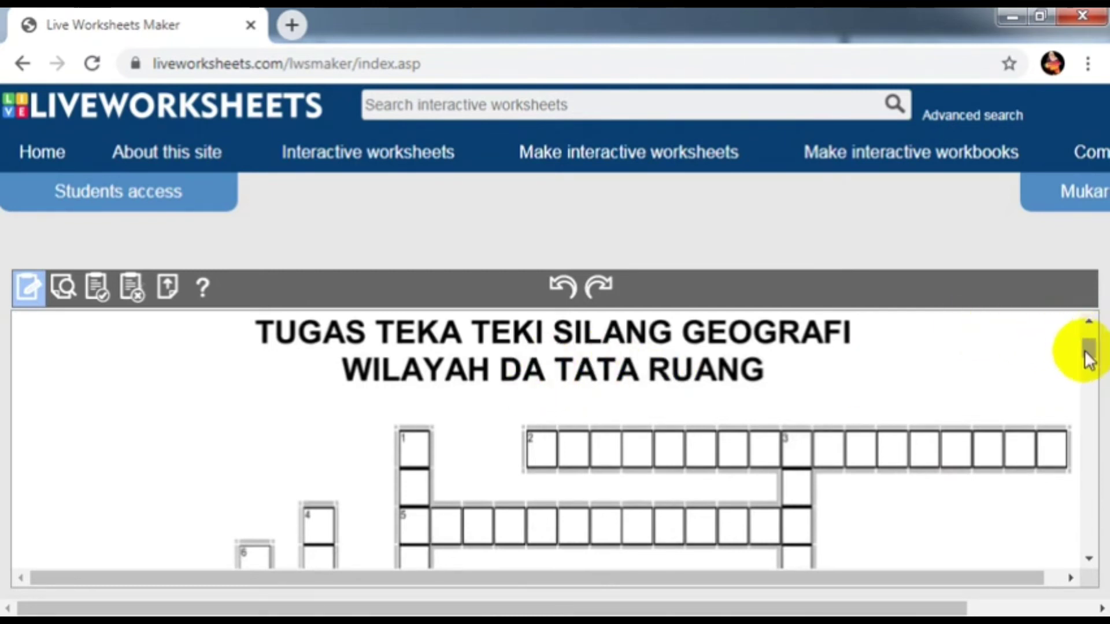
{"action": "mouse_move", "coordinate": [1089, 354]}
{"action": "left_mouse_down"}
{"action": "mouse_move", "coordinate": [1093, 520]}
{"action": "mouse_move", "coordinate": [1094, 347]}
{"action": "left_mouse_up"}
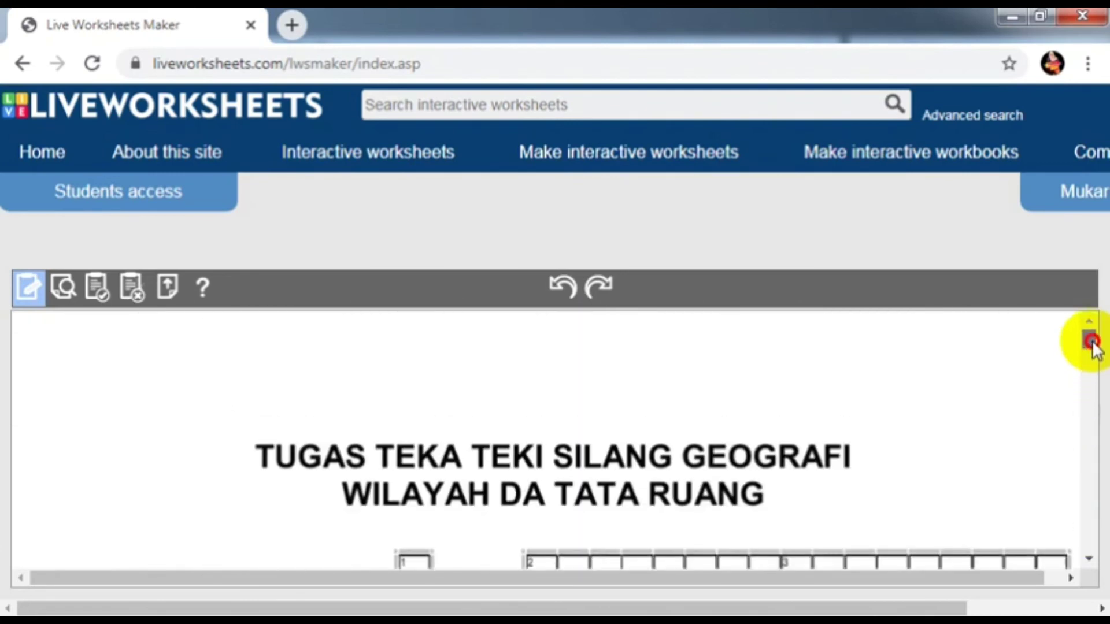
{"action": "left_click", "coordinate": [1089, 563]}
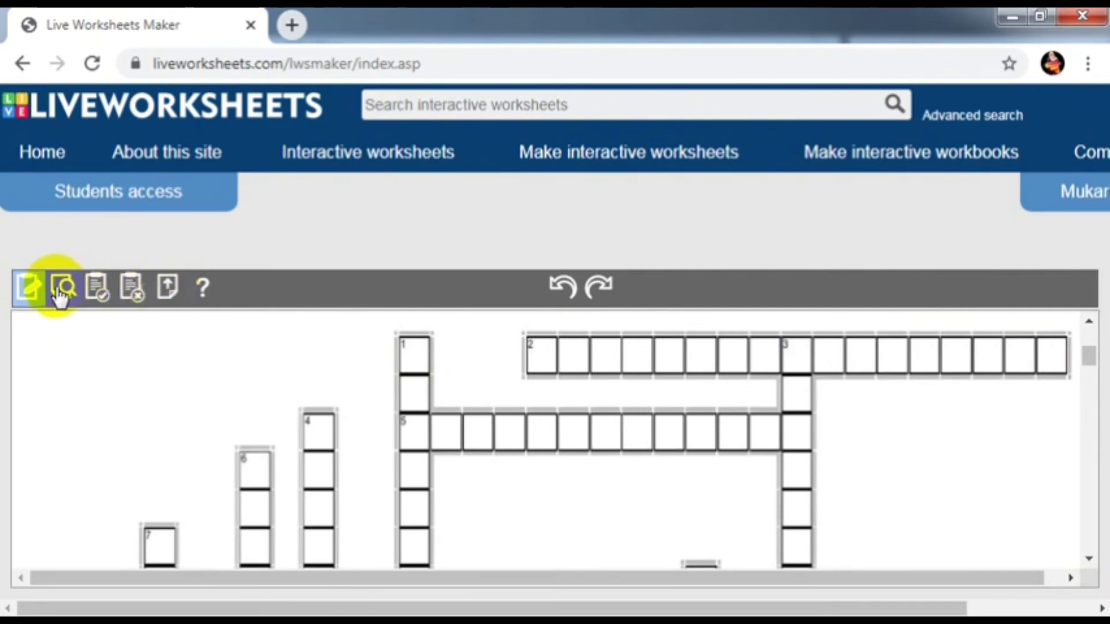
{"action": "left_click", "coordinate": [23, 286]}
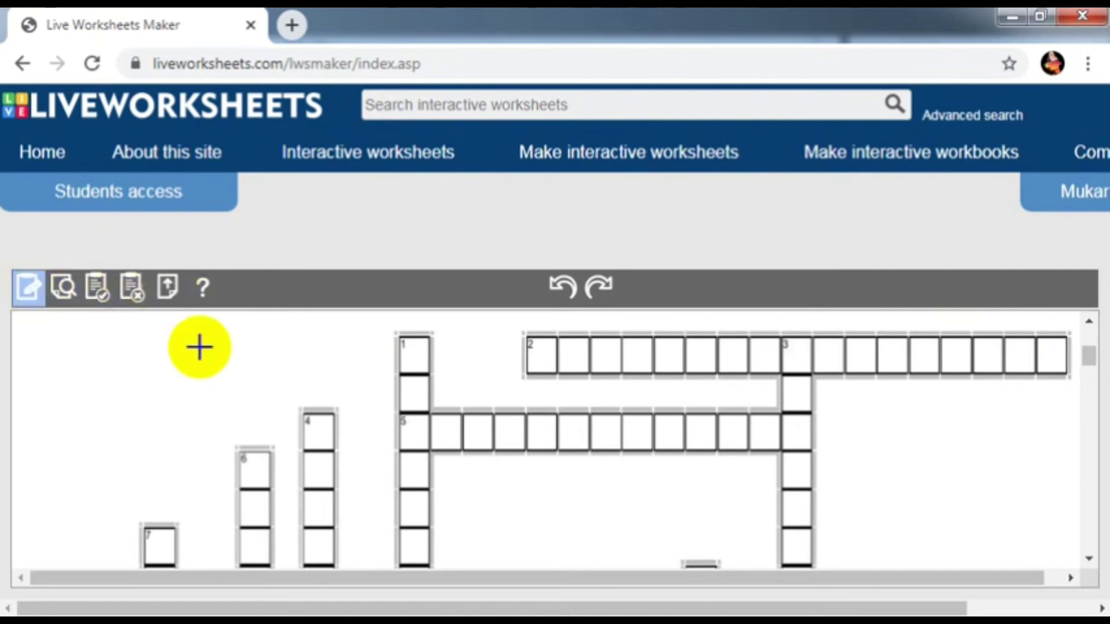
{"action": "scroll", "coordinate": [404, 427], "scroll_direction": "down", "scroll_amount": 4}
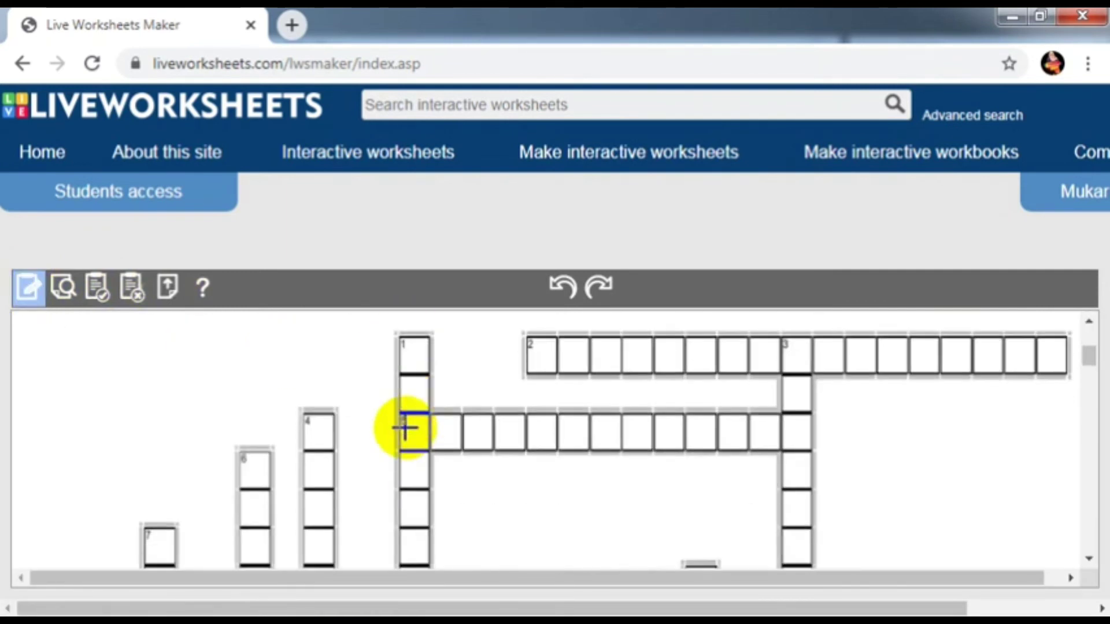
{"action": "left_click_drag", "start_coordinate": [404, 343], "coordinate": [558, 451]}
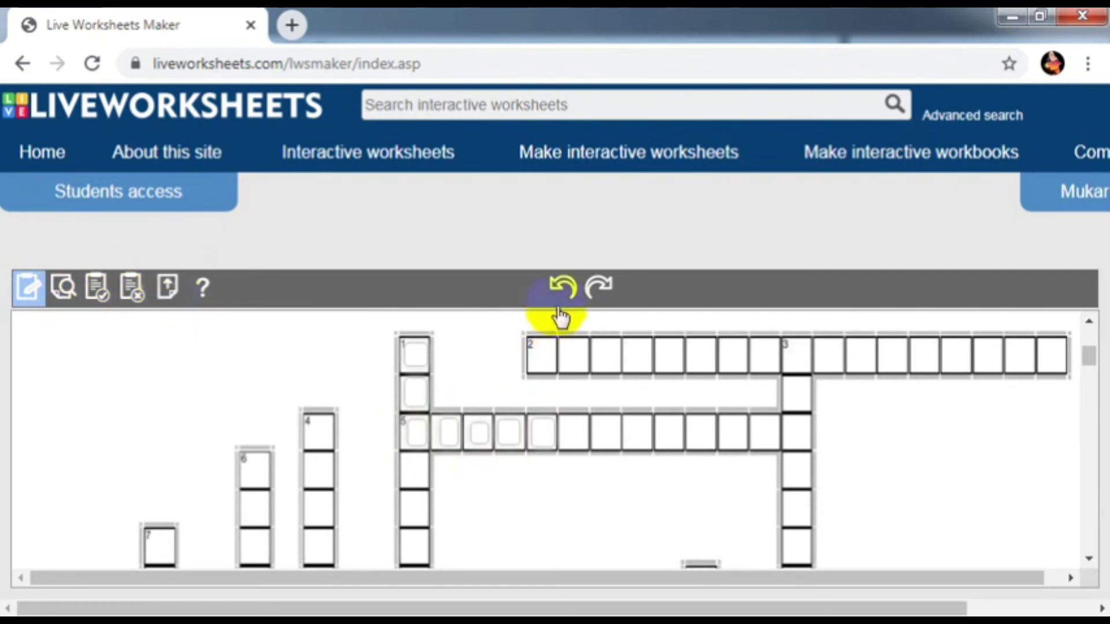
- Draw answer text boxes over the first two cells of entry 2 across and adjust the box in the third cell of entry 5 across
{"action": "left_click_drag", "start_coordinate": [529, 340], "coordinate": [558, 373]}
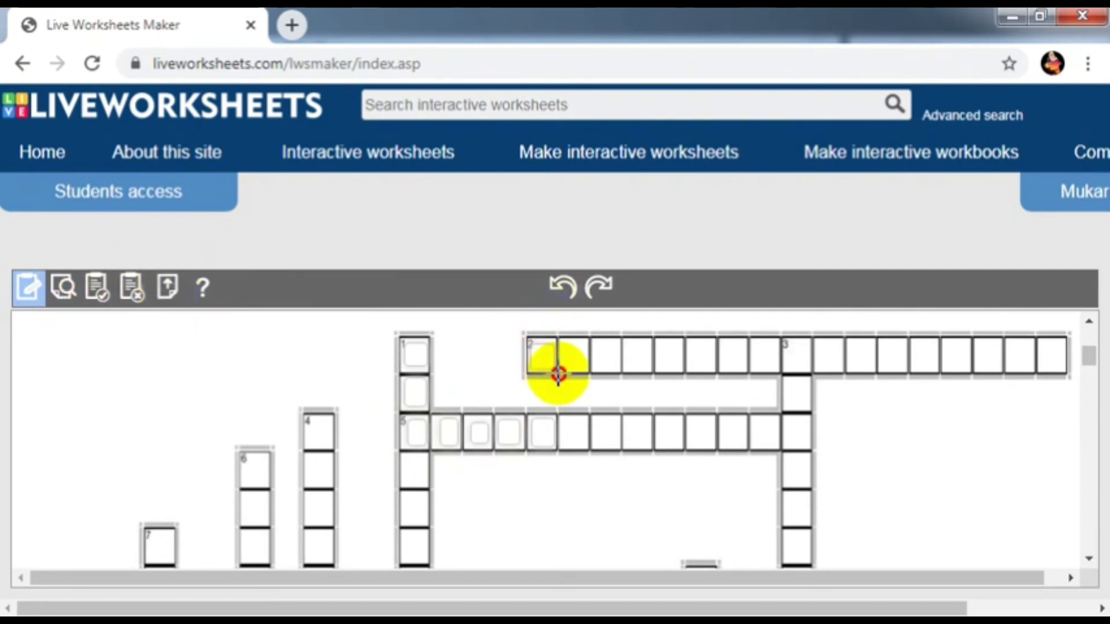
{"action": "left_click", "coordinate": [477, 428]}
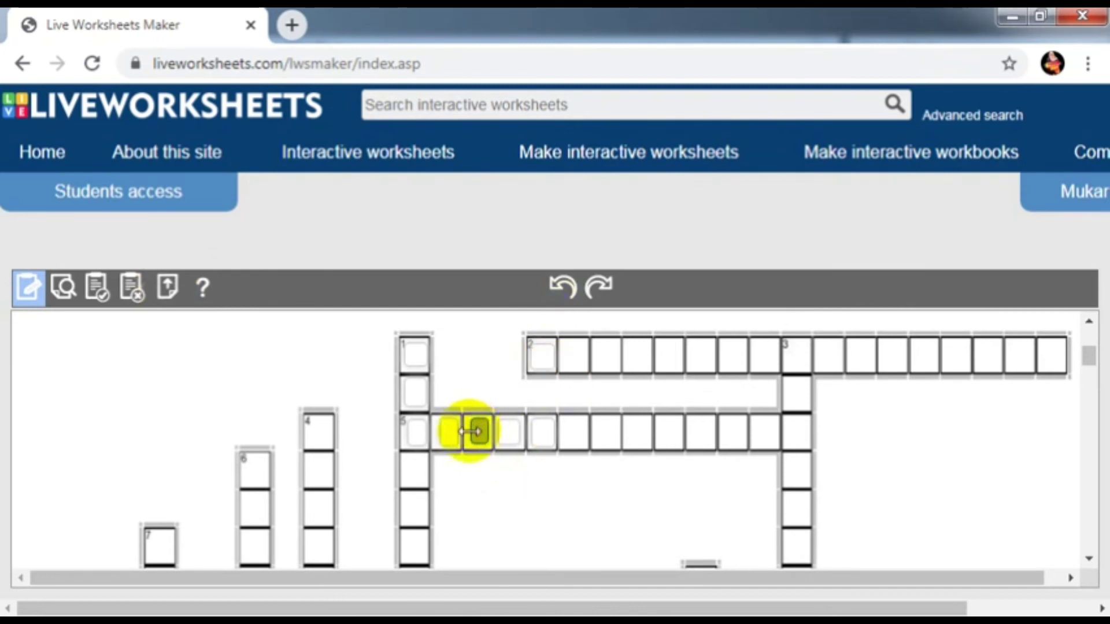
{"action": "left_click_drag", "start_coordinate": [469, 432], "coordinate": [471, 436]}
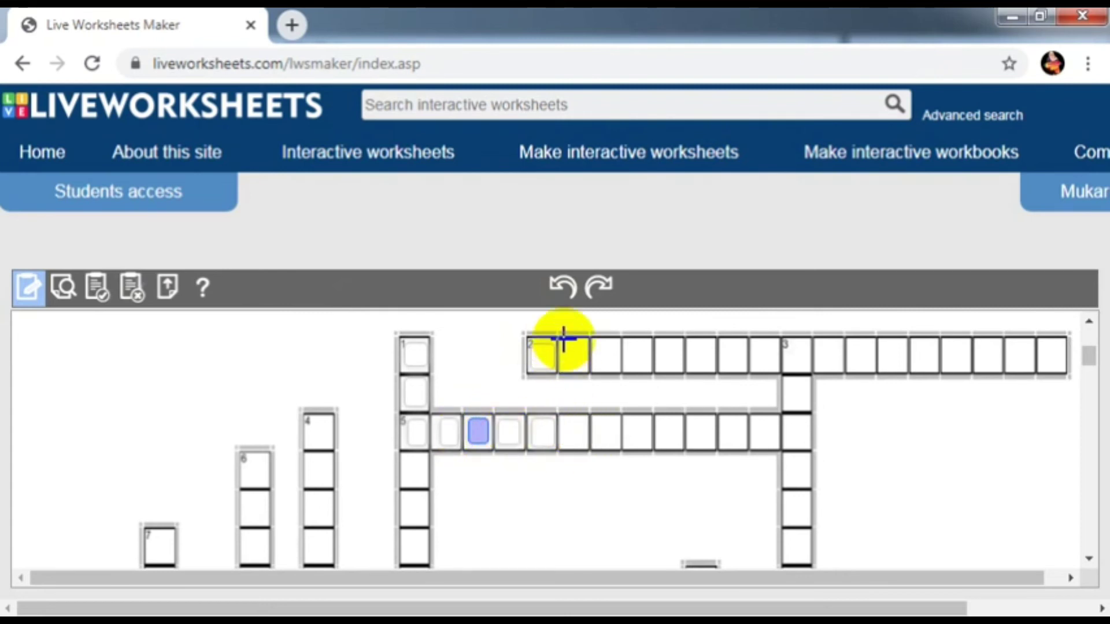
{"action": "left_click_drag", "start_coordinate": [564, 342], "coordinate": [587, 371]}
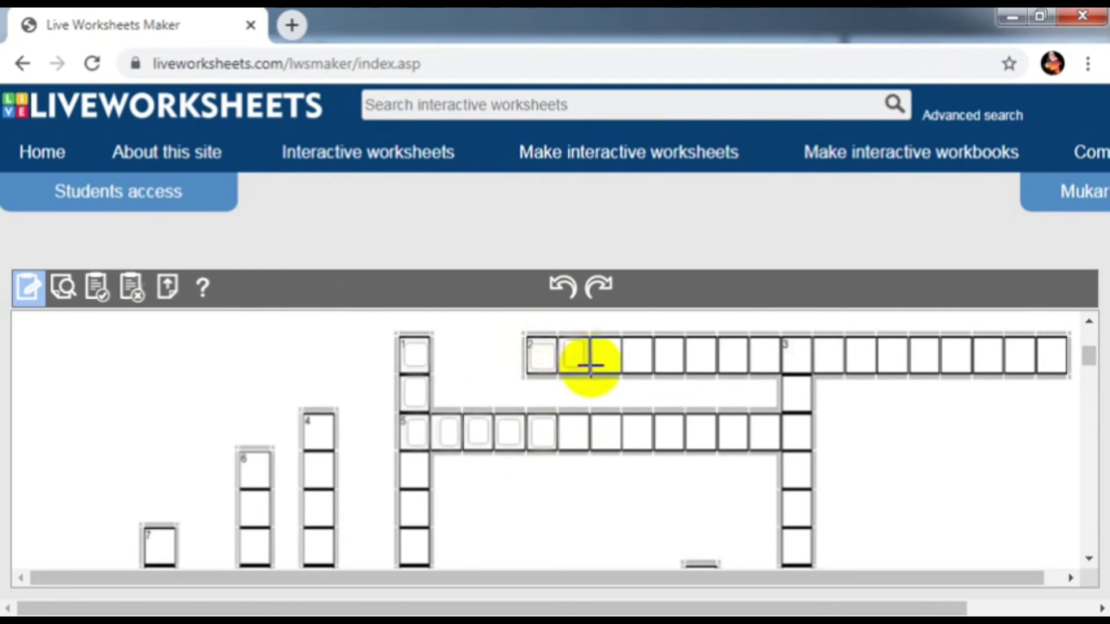
- Cover the remaining crossword cells with answer text boxes, down to the lowest cell of the grid
{"action": "left_click", "coordinate": [599, 362]}
{"action": "scroll", "coordinate": [694, 381], "scroll_direction": "down", "scroll_amount": 5}
{"action": "left_click", "coordinate": [778, 399]}
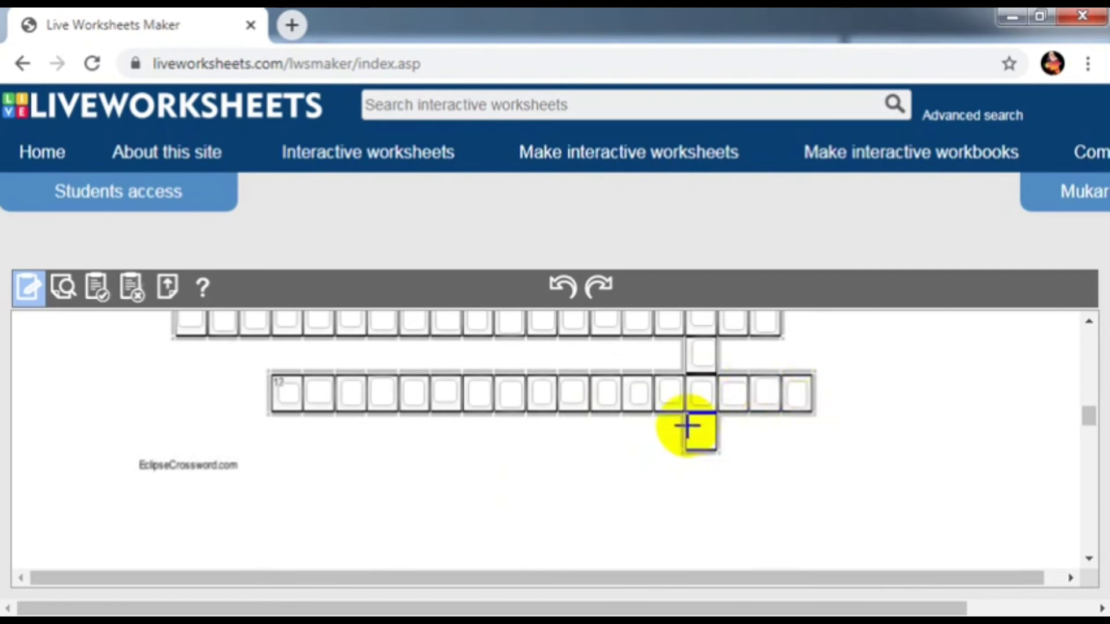
{"action": "left_click_drag", "start_coordinate": [687, 417], "coordinate": [706, 447]}
{"action": "left_click_drag", "start_coordinate": [716, 452], "coordinate": [711, 449]}
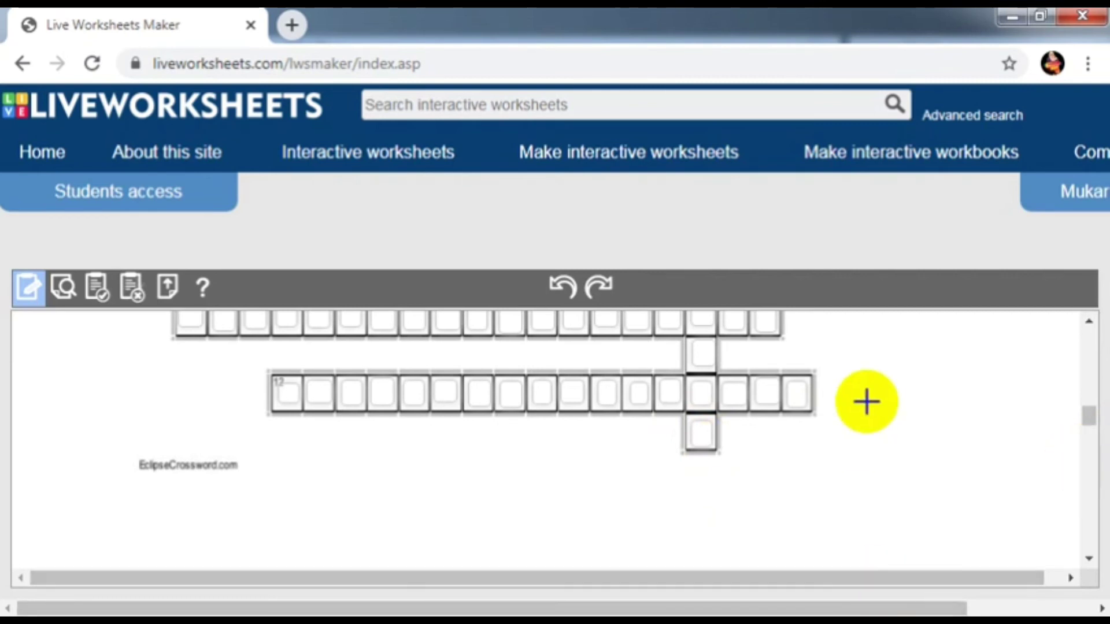
- Check the whole crossword grid for cells without an answer text box
{"action": "scroll", "coordinate": [866, 401], "scroll_direction": "up", "scroll_amount": 10}
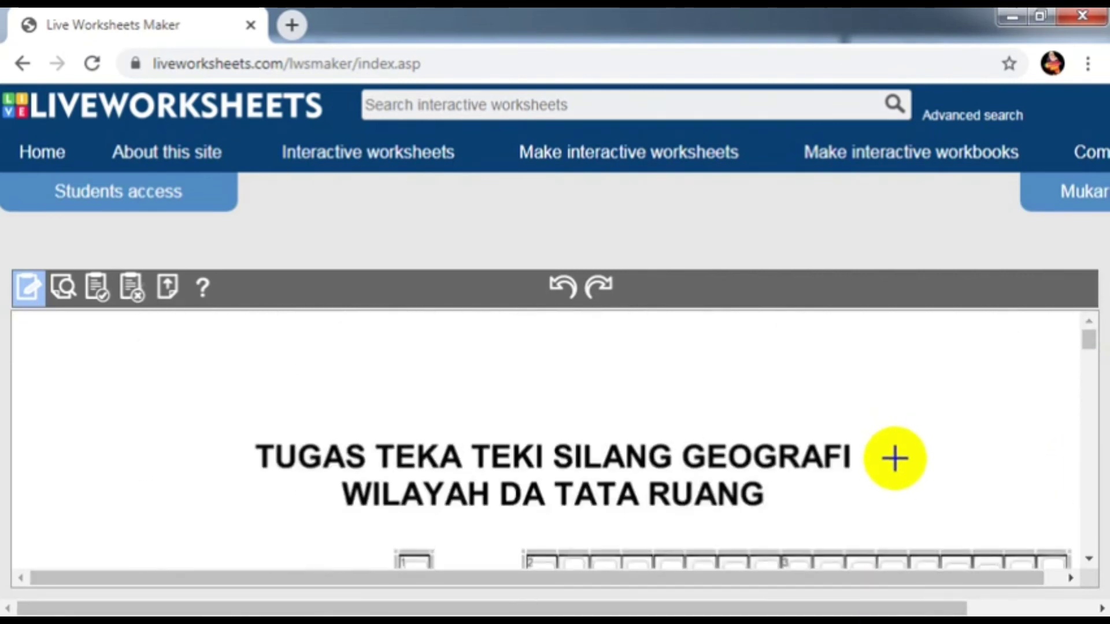
{"action": "scroll", "coordinate": [896, 459], "scroll_direction": "down", "scroll_amount": 3}
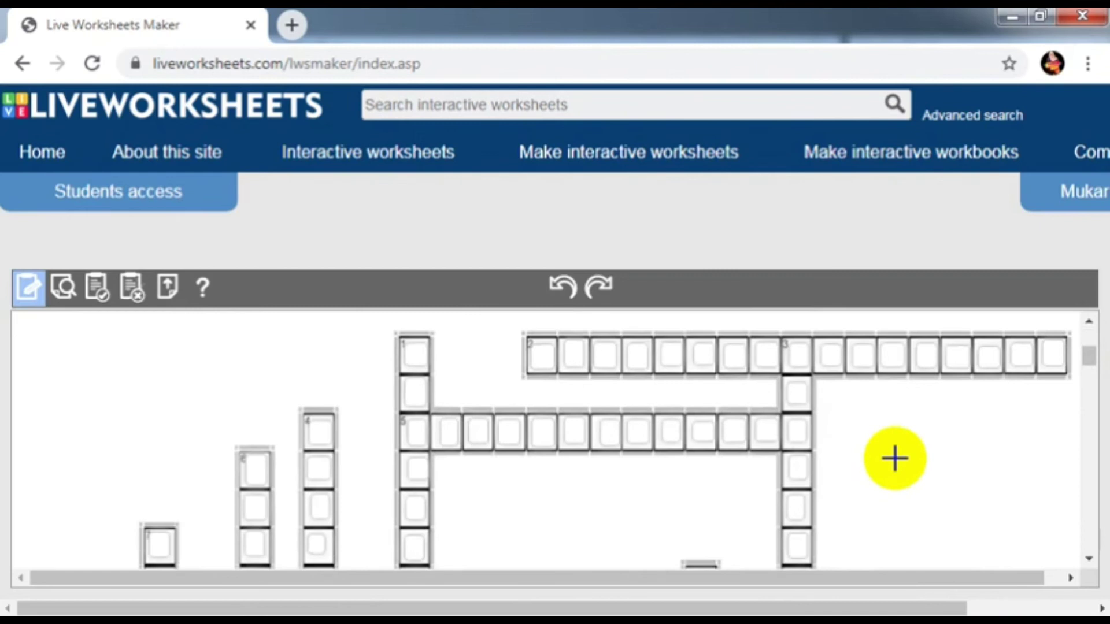
{"action": "scroll", "coordinate": [895, 459], "scroll_direction": "down", "scroll_amount": 5}
{"action": "scroll", "coordinate": [895, 458], "scroll_direction": "down", "scroll_amount": 4}
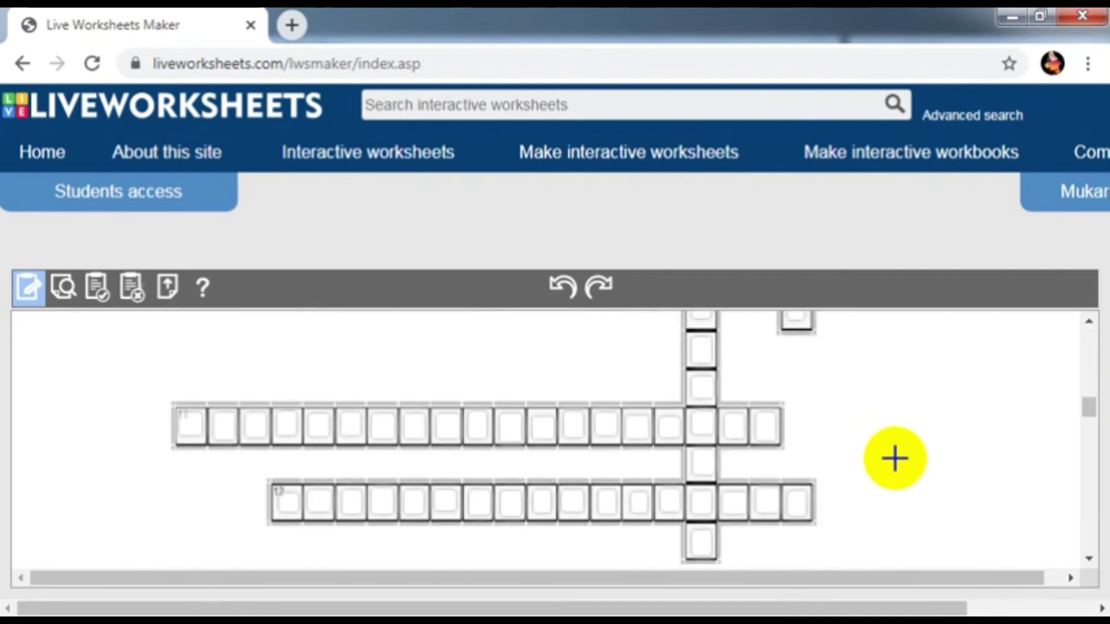
{"action": "scroll", "coordinate": [895, 459], "scroll_direction": "up", "scroll_amount": 10}
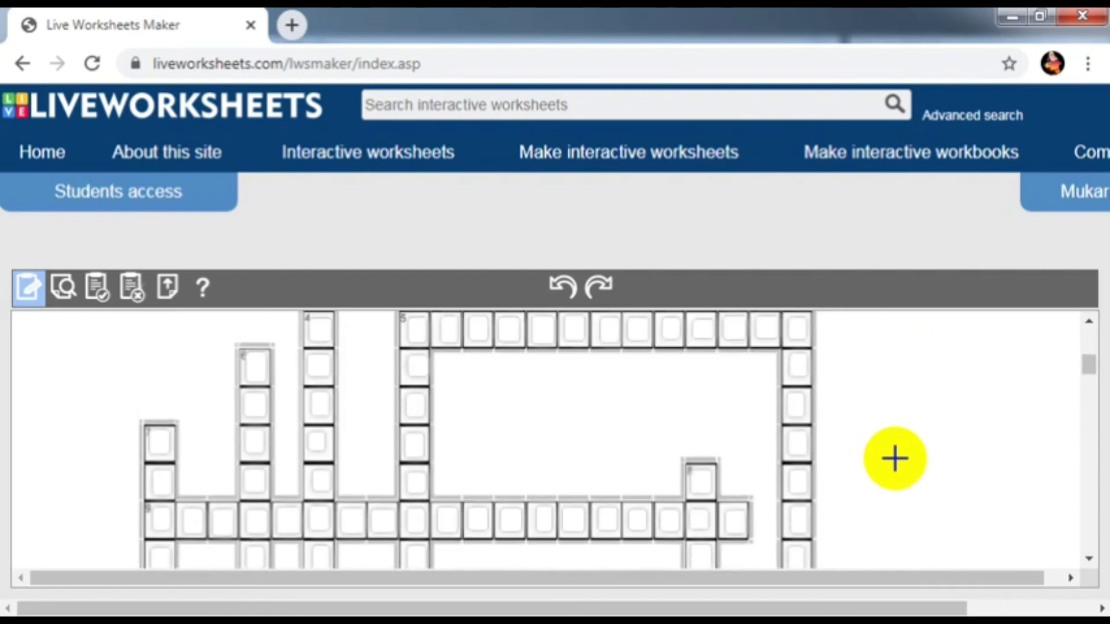
{"action": "scroll", "coordinate": [895, 458], "scroll_direction": "down", "scroll_amount": 5}
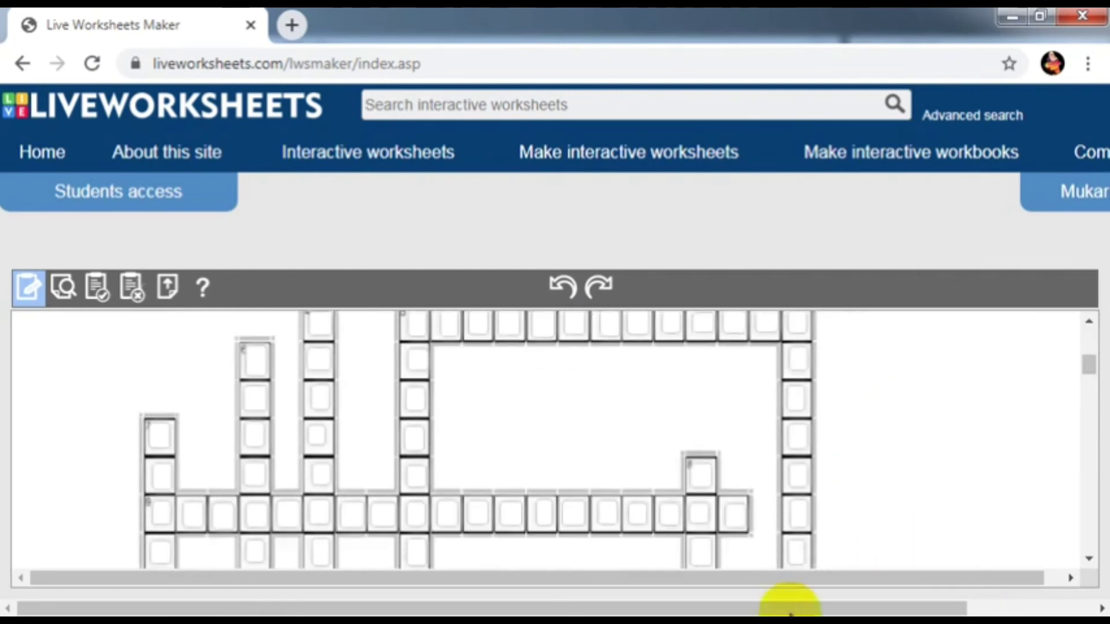
{"action": "left_click_drag", "start_coordinate": [803, 584], "coordinate": [1008, 580]}
{"action": "scroll", "coordinate": [947, 555], "scroll_direction": "up", "scroll_amount": 5}
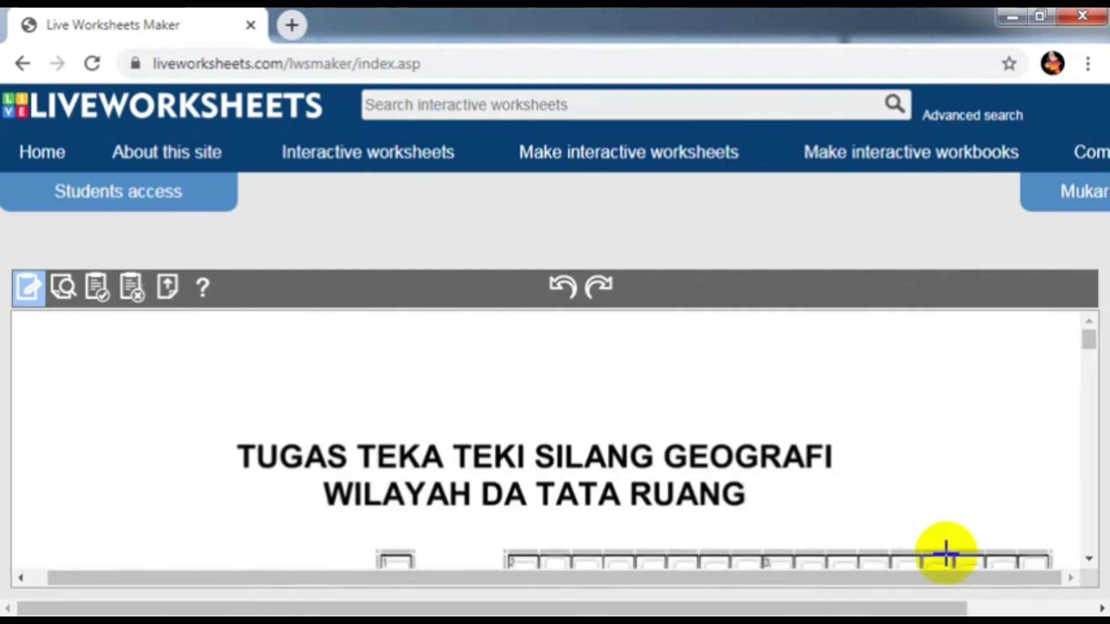
{"action": "scroll", "coordinate": [942, 554], "scroll_direction": "down", "scroll_amount": 10}
{"action": "scroll", "coordinate": [360, 468], "scroll_direction": "up", "scroll_amount": 5}
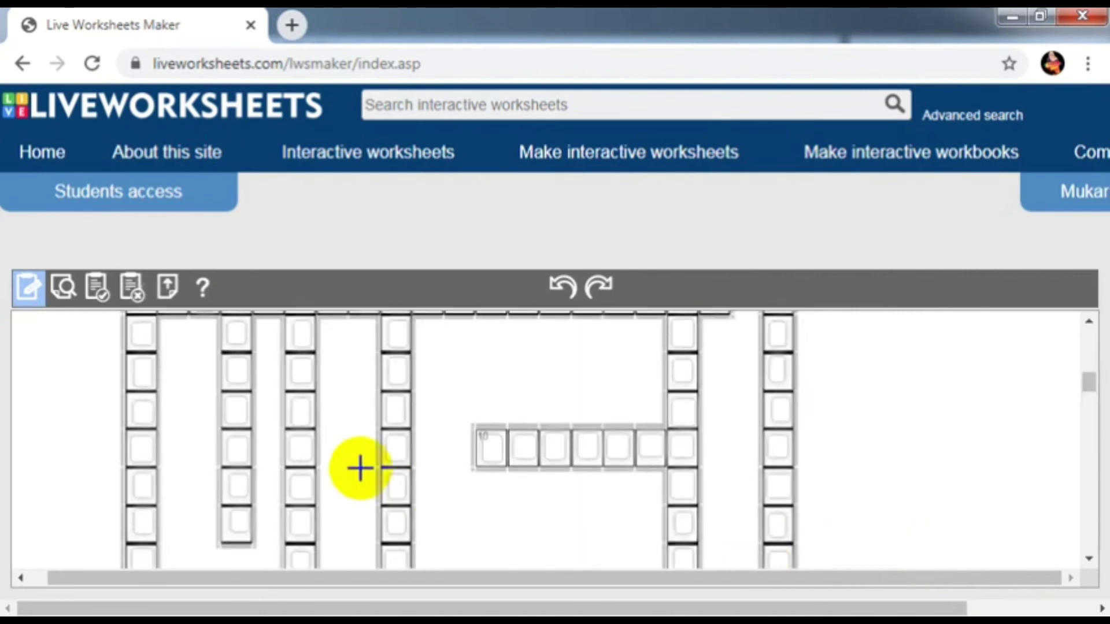
- Start saving the worksheet, accept leaving its text boxes blank, and choose to keep it private
{"action": "left_click", "coordinate": [94, 293]}
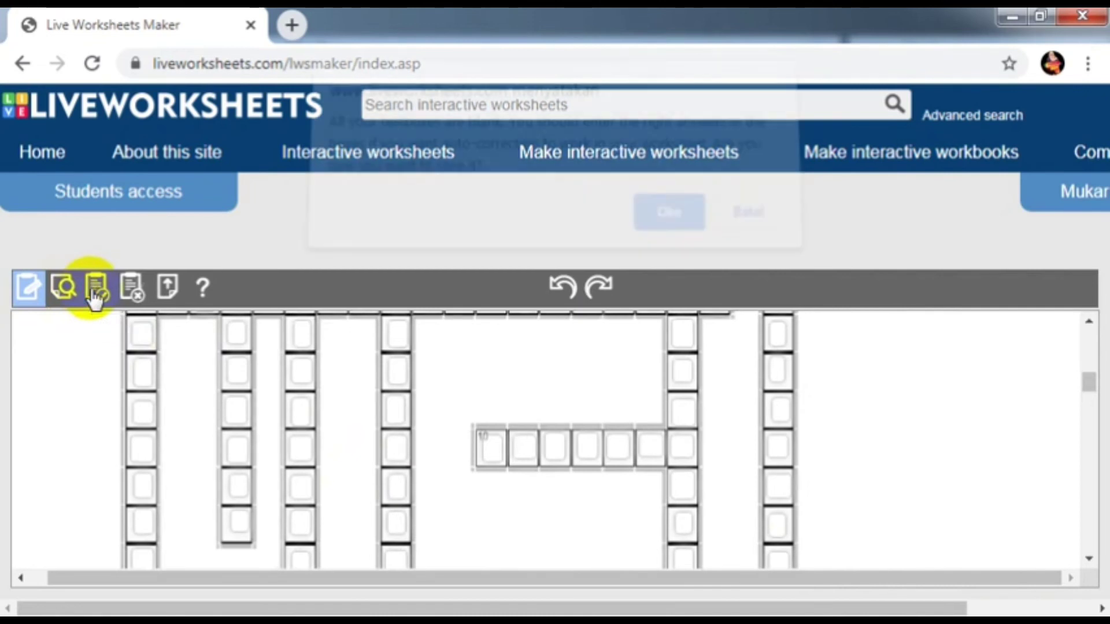
{"action": "left_click", "coordinate": [668, 236]}
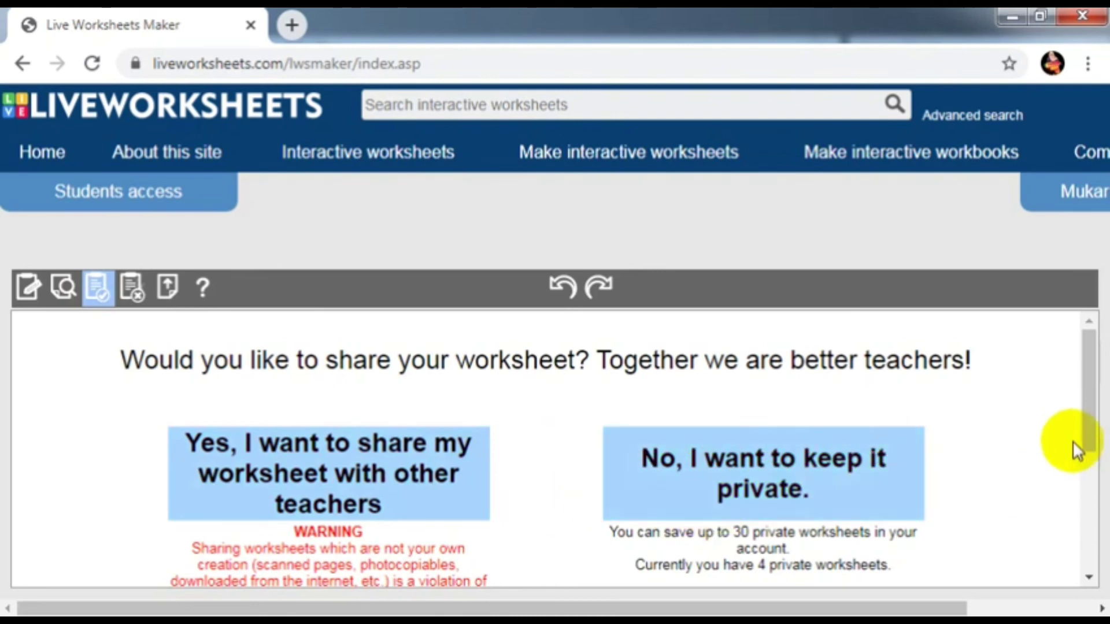
{"action": "mouse_move", "coordinate": [1075, 444]}
{"action": "left_mouse_down"}
{"action": "mouse_move", "coordinate": [1083, 427]}
{"action": "mouse_move", "coordinate": [1085, 488]}
{"action": "mouse_move", "coordinate": [1085, 445]}
{"action": "left_mouse_up"}
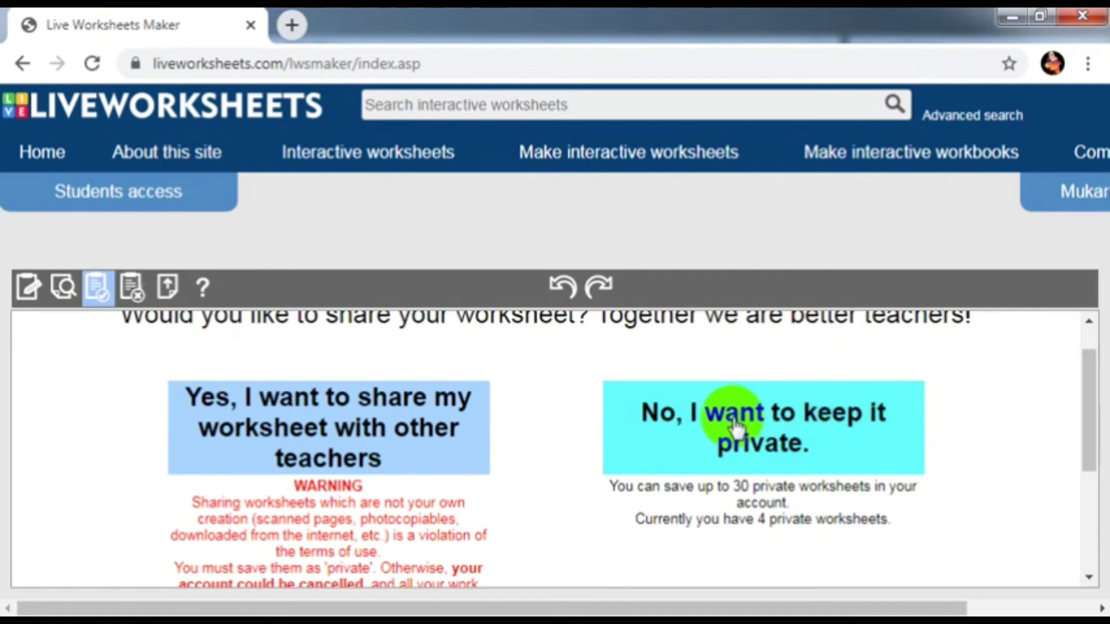
{"action": "left_click", "coordinate": [813, 459]}
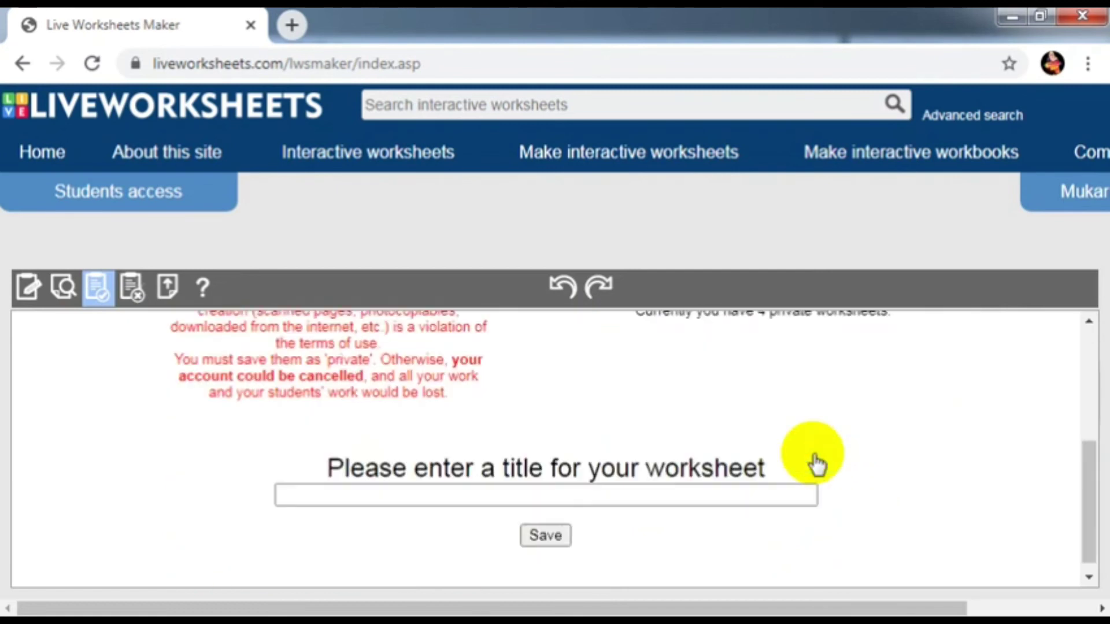
- Title the worksheet "TTS 1 XII WILAYAH DAN TATA RUANG" and save it to the account
{"action": "left_click", "coordinate": [303, 484]}
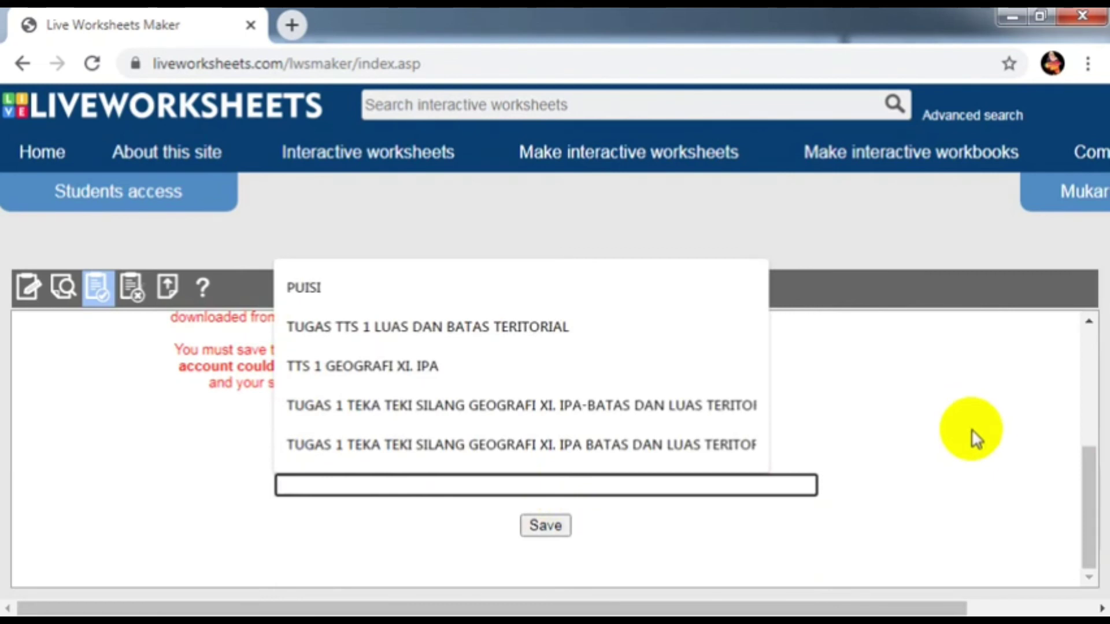
{"action": "type", "text": "tt"}
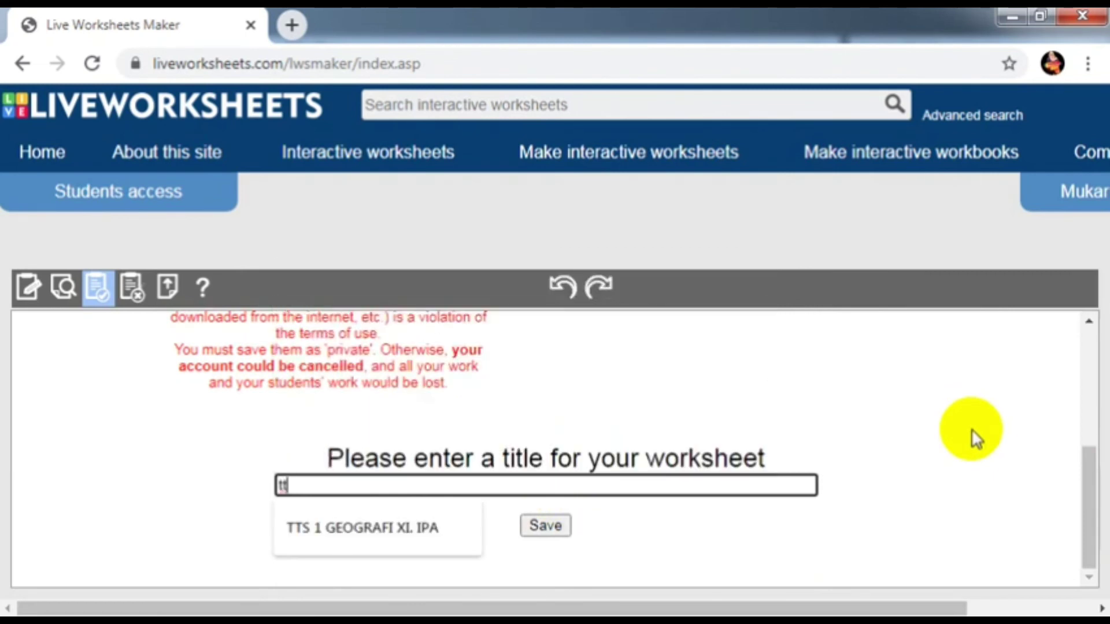
{"action": "key", "text": "BackSpace"}
{"action": "key", "text": "BackSpace"}
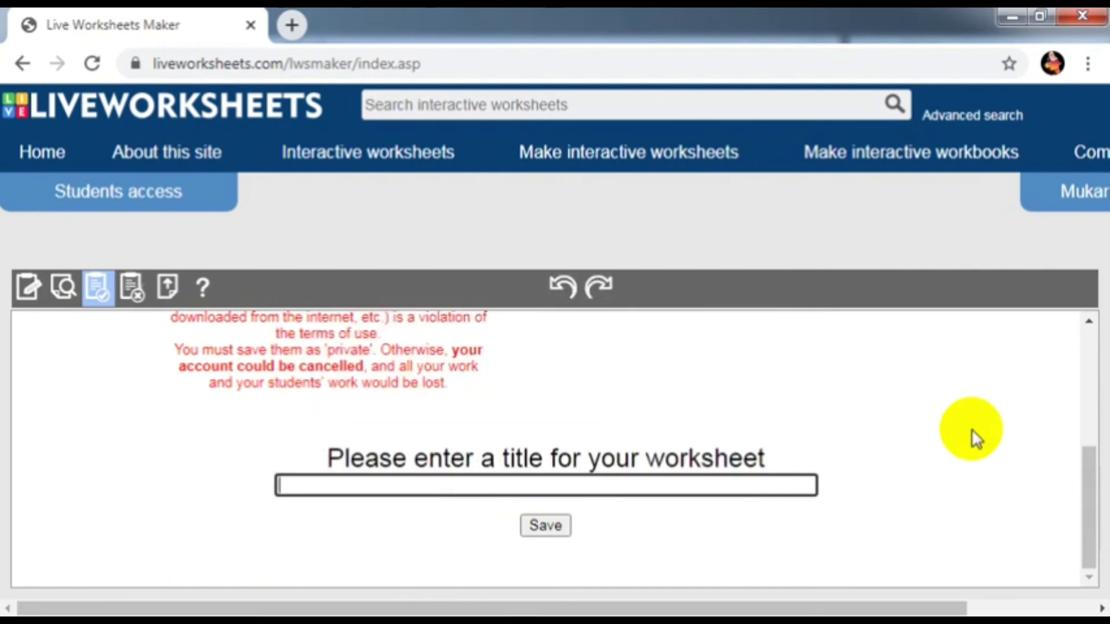
{"action": "type", "text": "TTS 1 "}
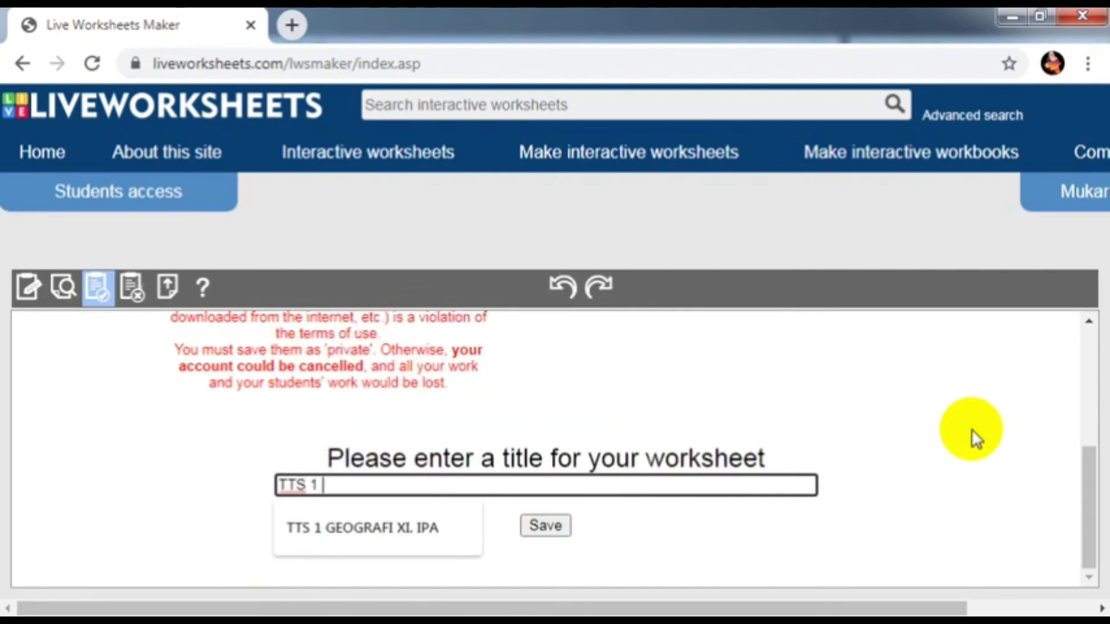
{"action": "type", "text": "XII WI"}
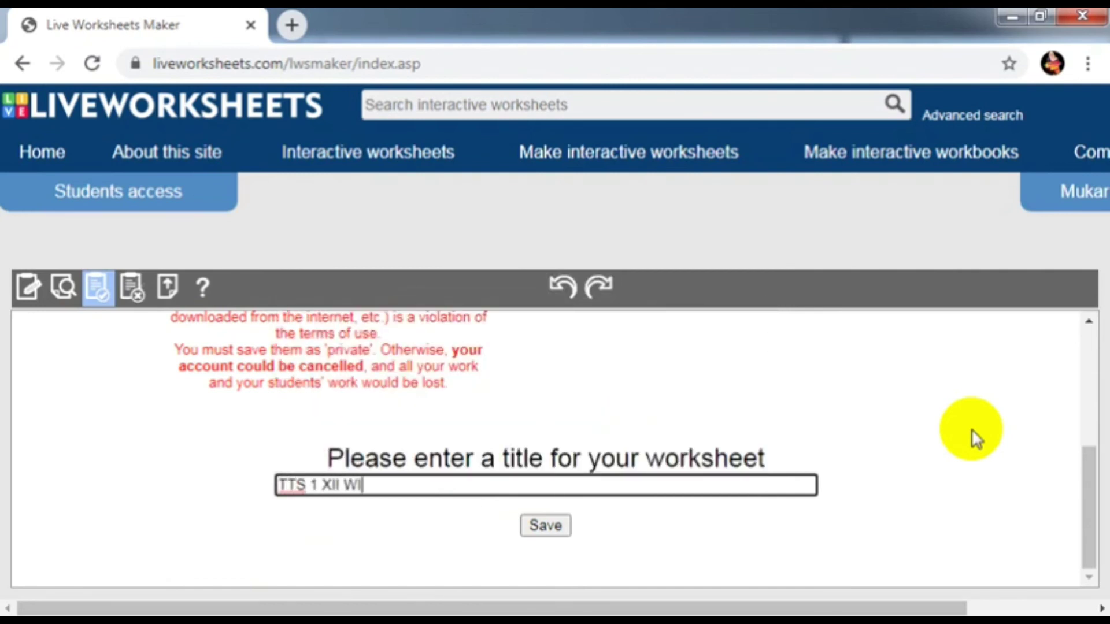
{"action": "type", "text": "LAA"}
{"action": "key", "text": "BackSpace"}
{"action": "type", "text": "YAH DAN TATA"}
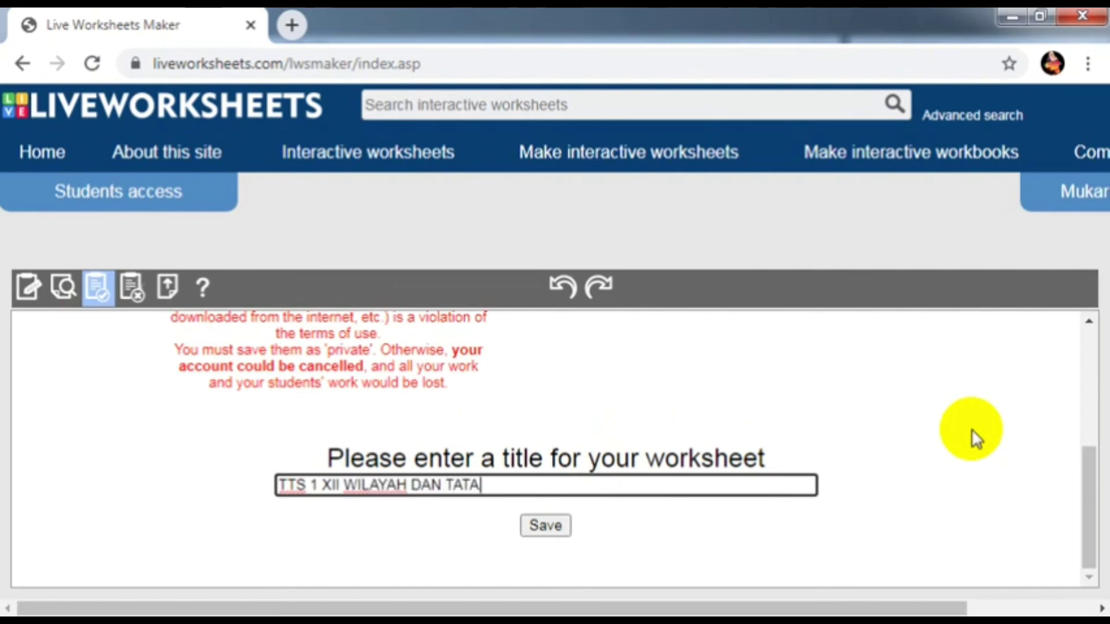
{"action": "type", "text": " RUANG"}
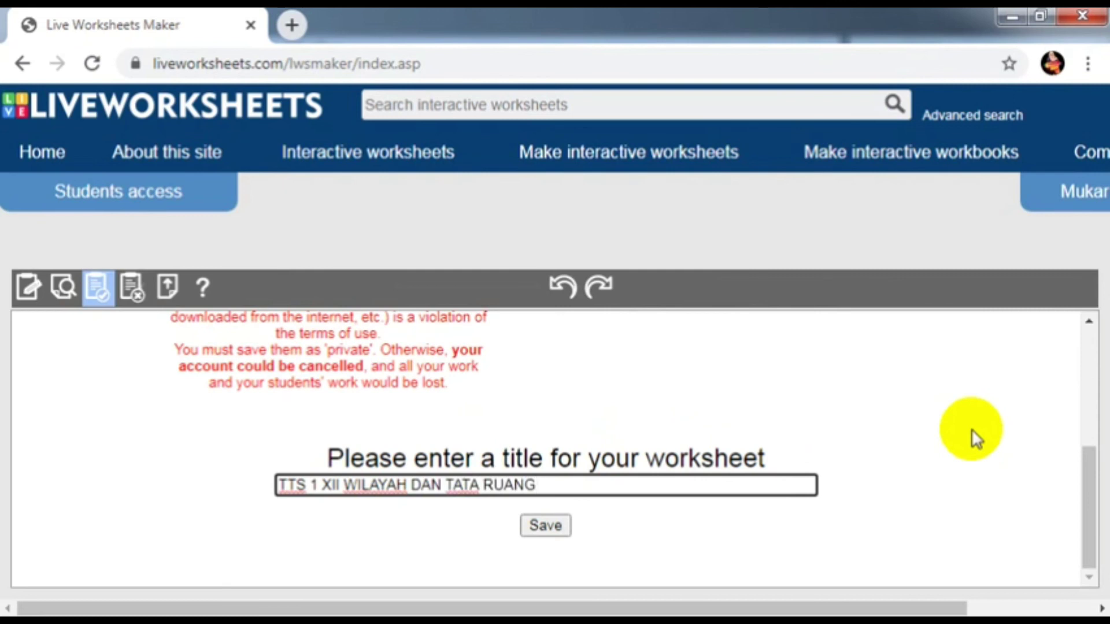
{"action": "left_click", "coordinate": [545, 526]}
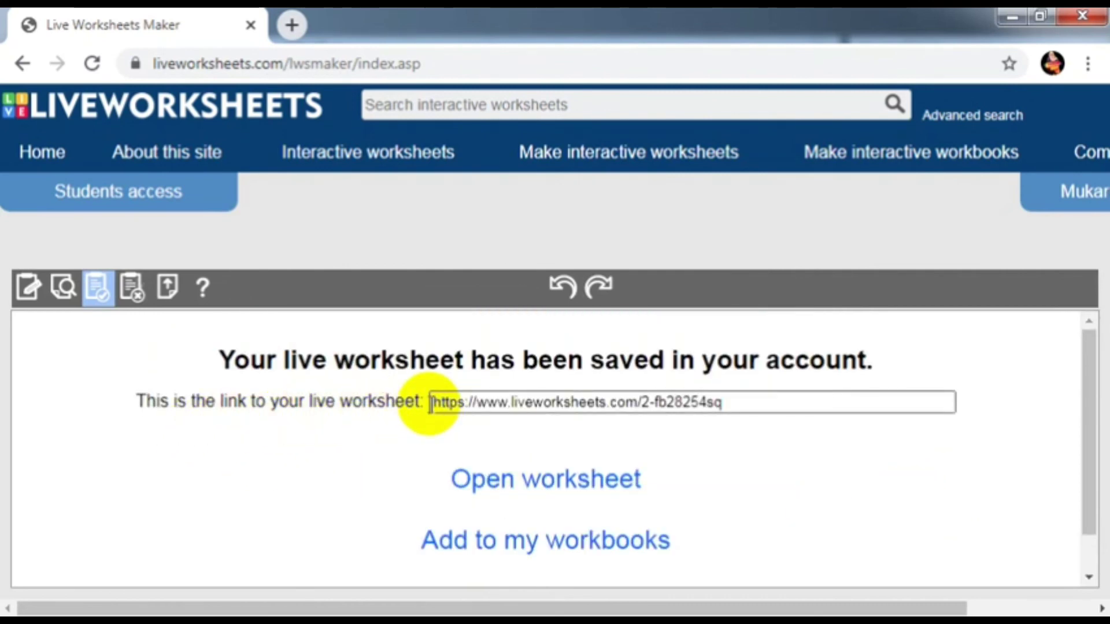
- Copy the saved worksheet's link and minimize the browser and folder windows
{"action": "left_click_drag", "start_coordinate": [430, 403], "coordinate": [740, 414]}
{"action": "key", "text": "ctrl+c"}
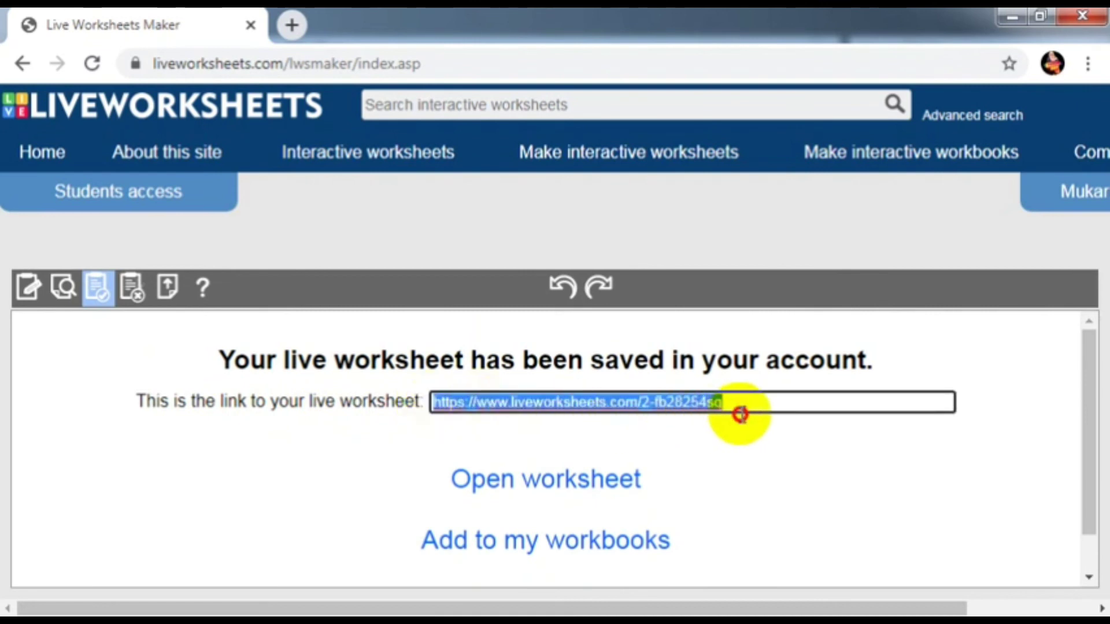
{"action": "right_click", "coordinate": [640, 403]}
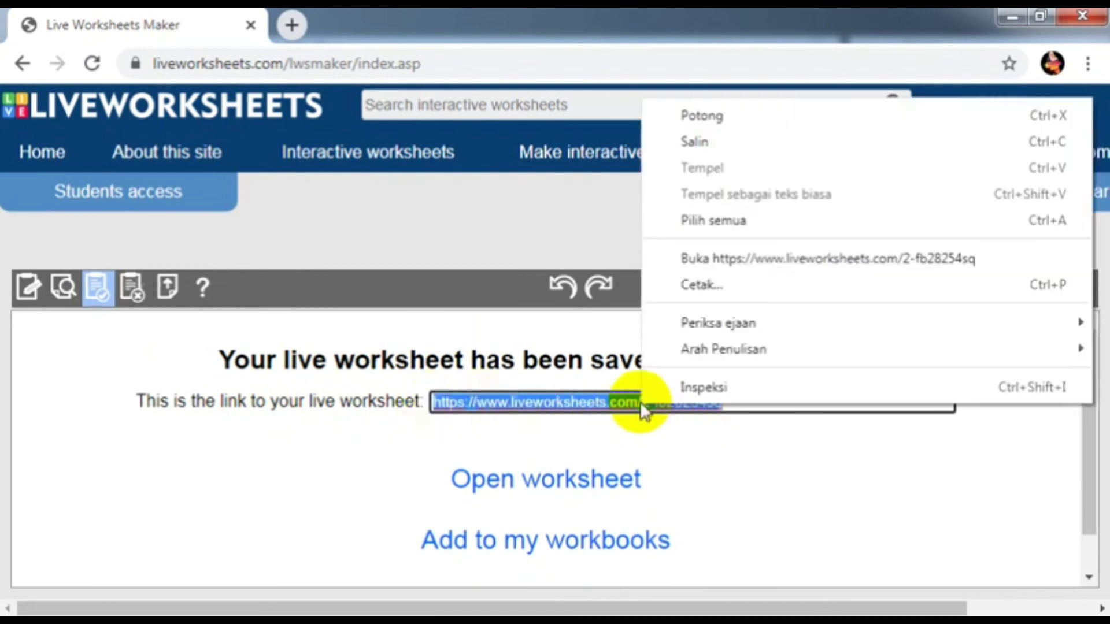
{"action": "left_click", "coordinate": [689, 151]}
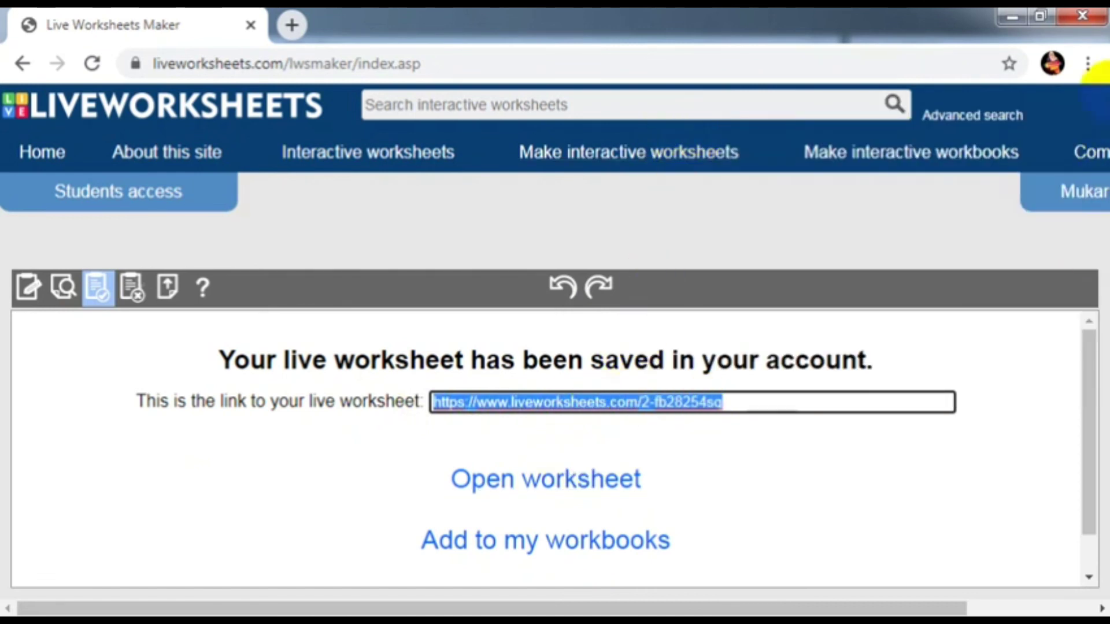
{"action": "left_click", "coordinate": [1008, 16]}
{"action": "left_click", "coordinate": [1009, 16]}
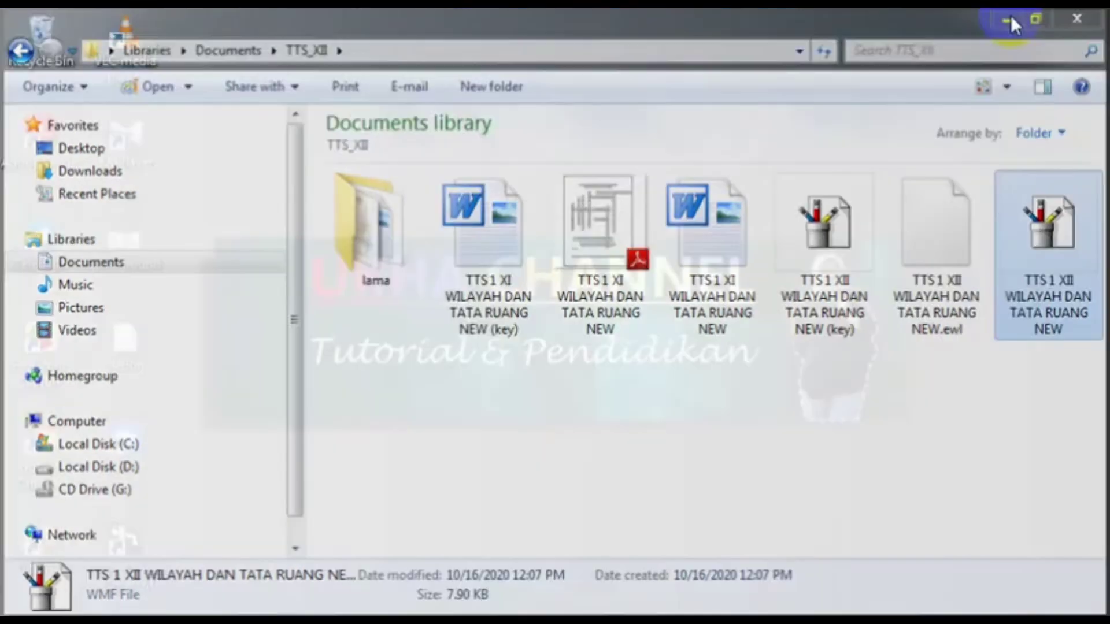
{"action": "double_click", "coordinate": [33, 240]}
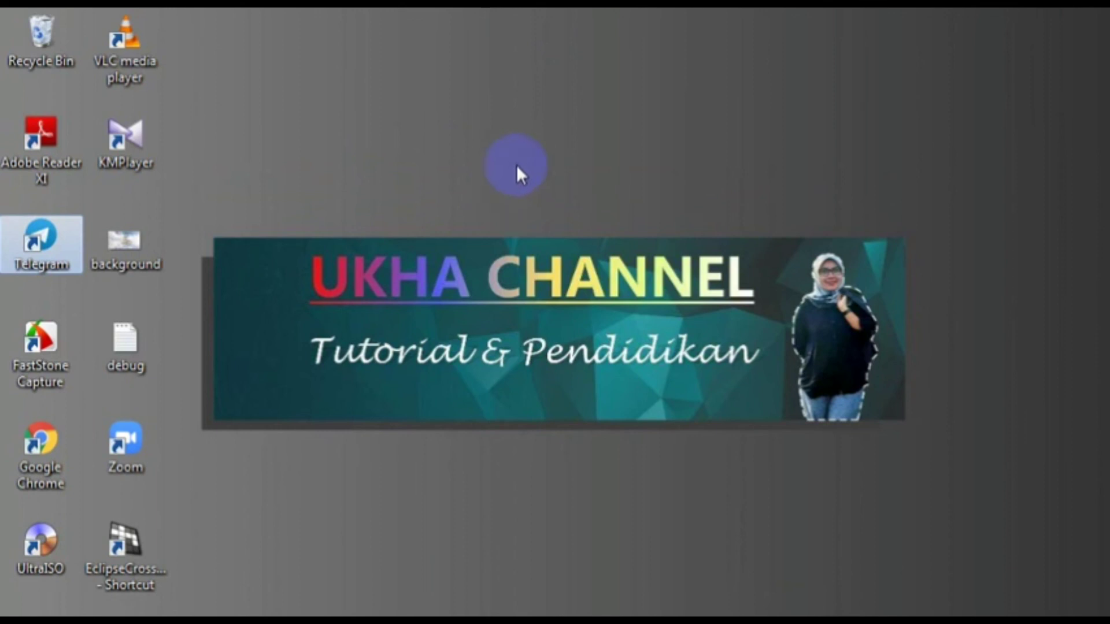
{"action": "left_click", "coordinate": [106, 119]}
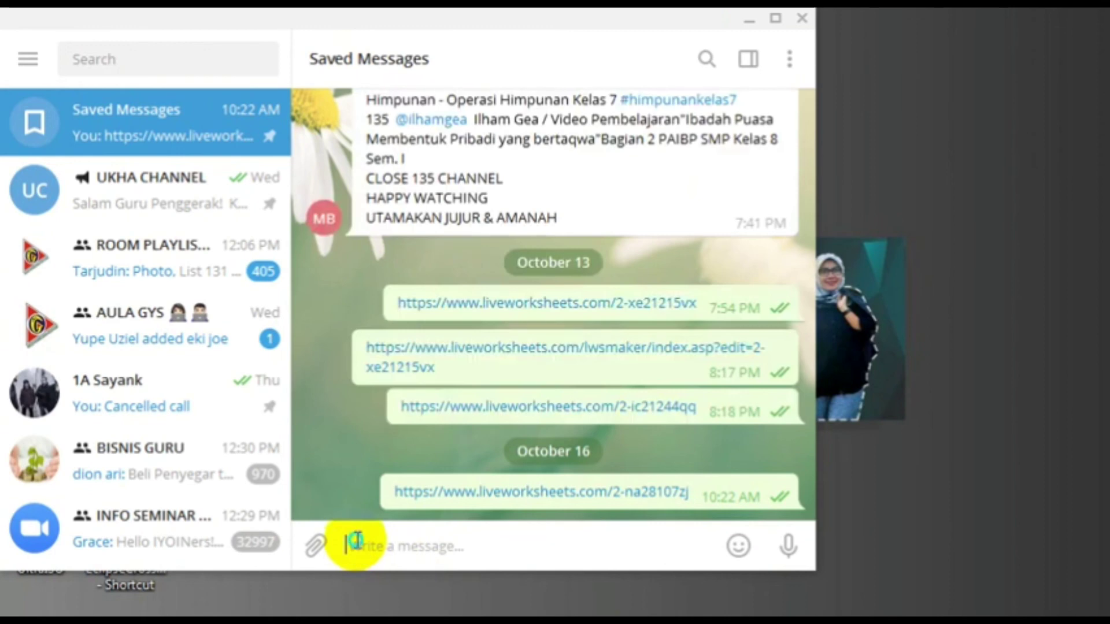
{"action": "right_click", "coordinate": [357, 546]}
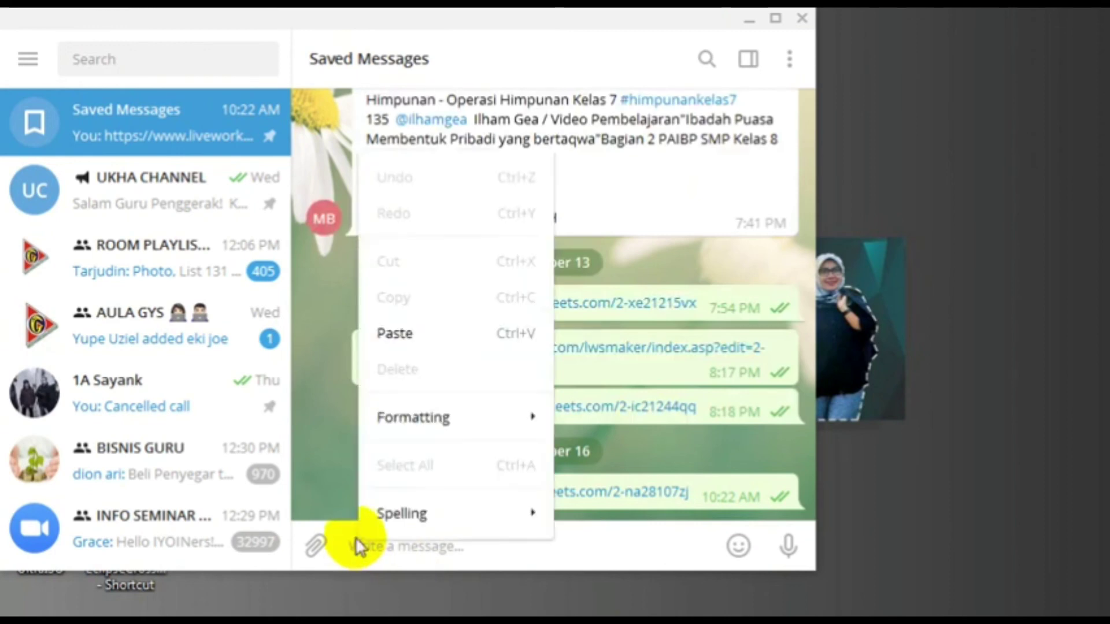
{"action": "left_click", "coordinate": [407, 339]}
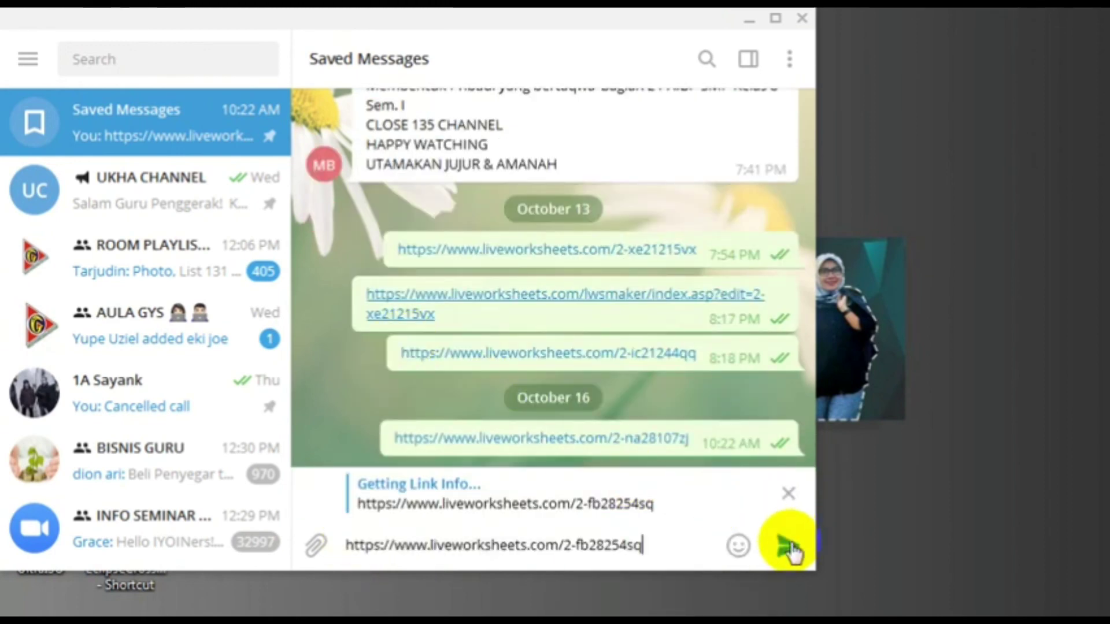
{"action": "left_click", "coordinate": [788, 546]}
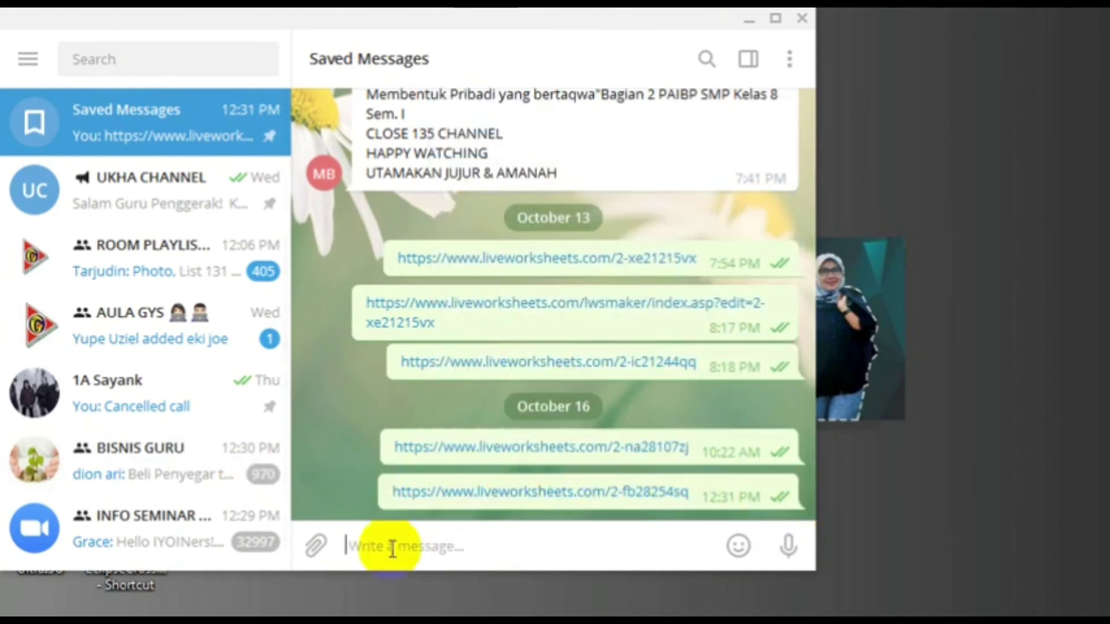
{"action": "left_click", "coordinate": [747, 22]}
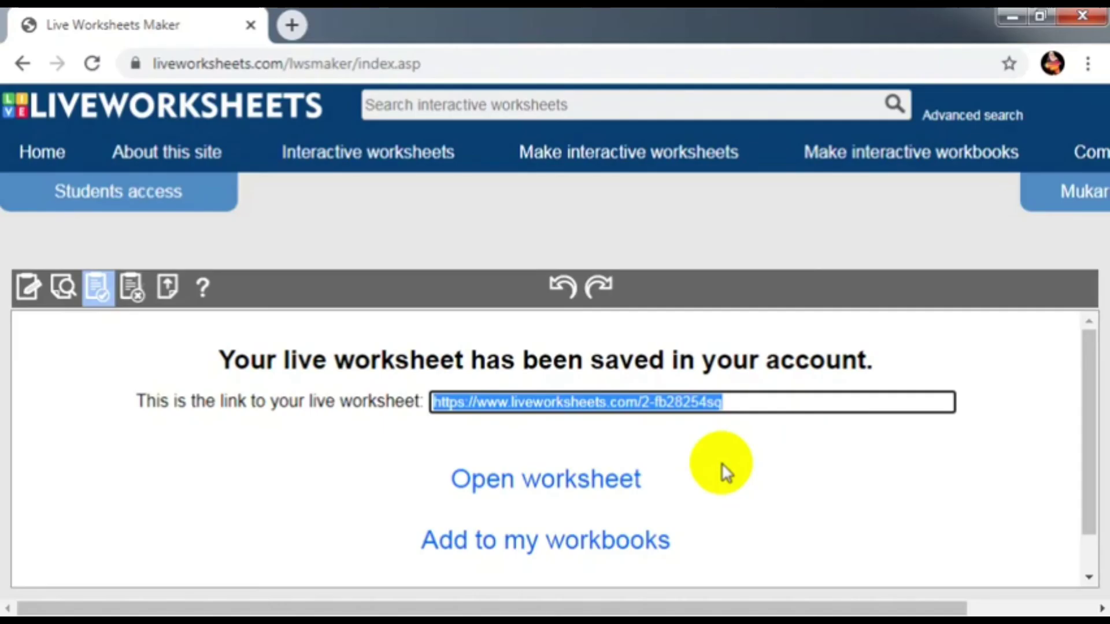
{"action": "scroll", "coordinate": [712, 322], "scroll_direction": "down", "scroll_amount": 1}
{"action": "scroll", "coordinate": [824, 476], "scroll_direction": "up", "scroll_amount": 1}
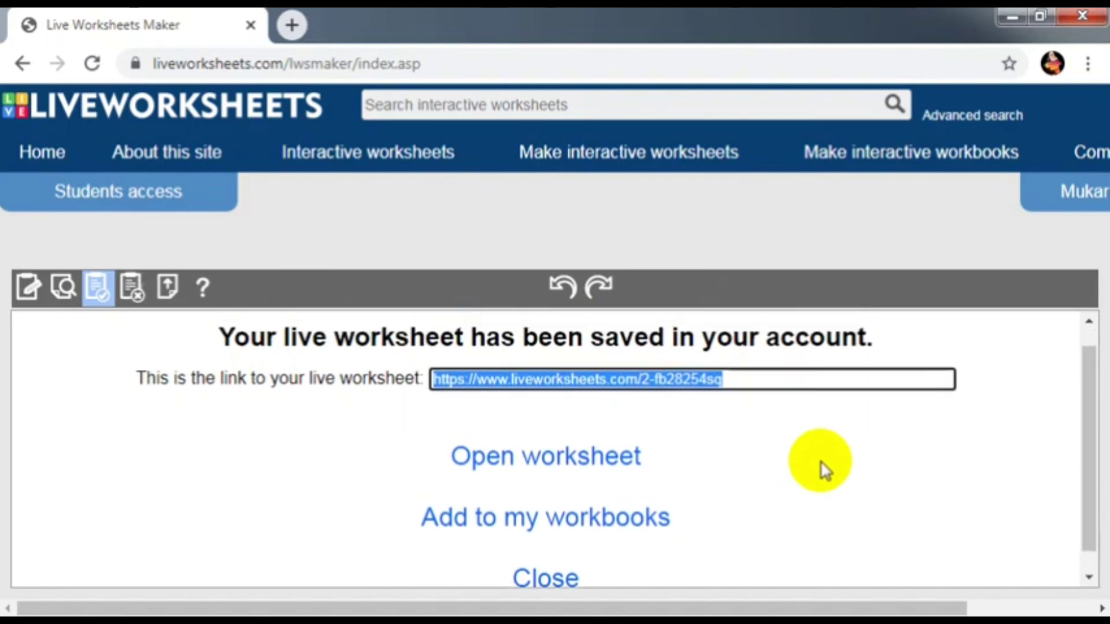
{"action": "scroll", "coordinate": [825, 476], "scroll_direction": "down", "scroll_amount": 1}
{"action": "scroll", "coordinate": [825, 471], "scroll_direction": "up", "scroll_amount": 2}
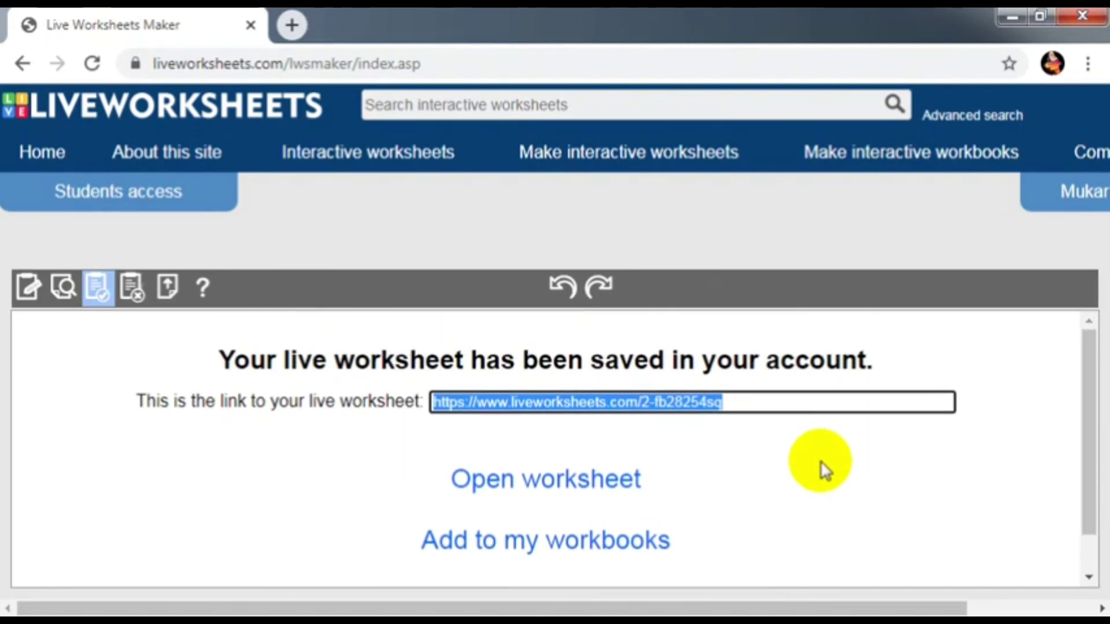